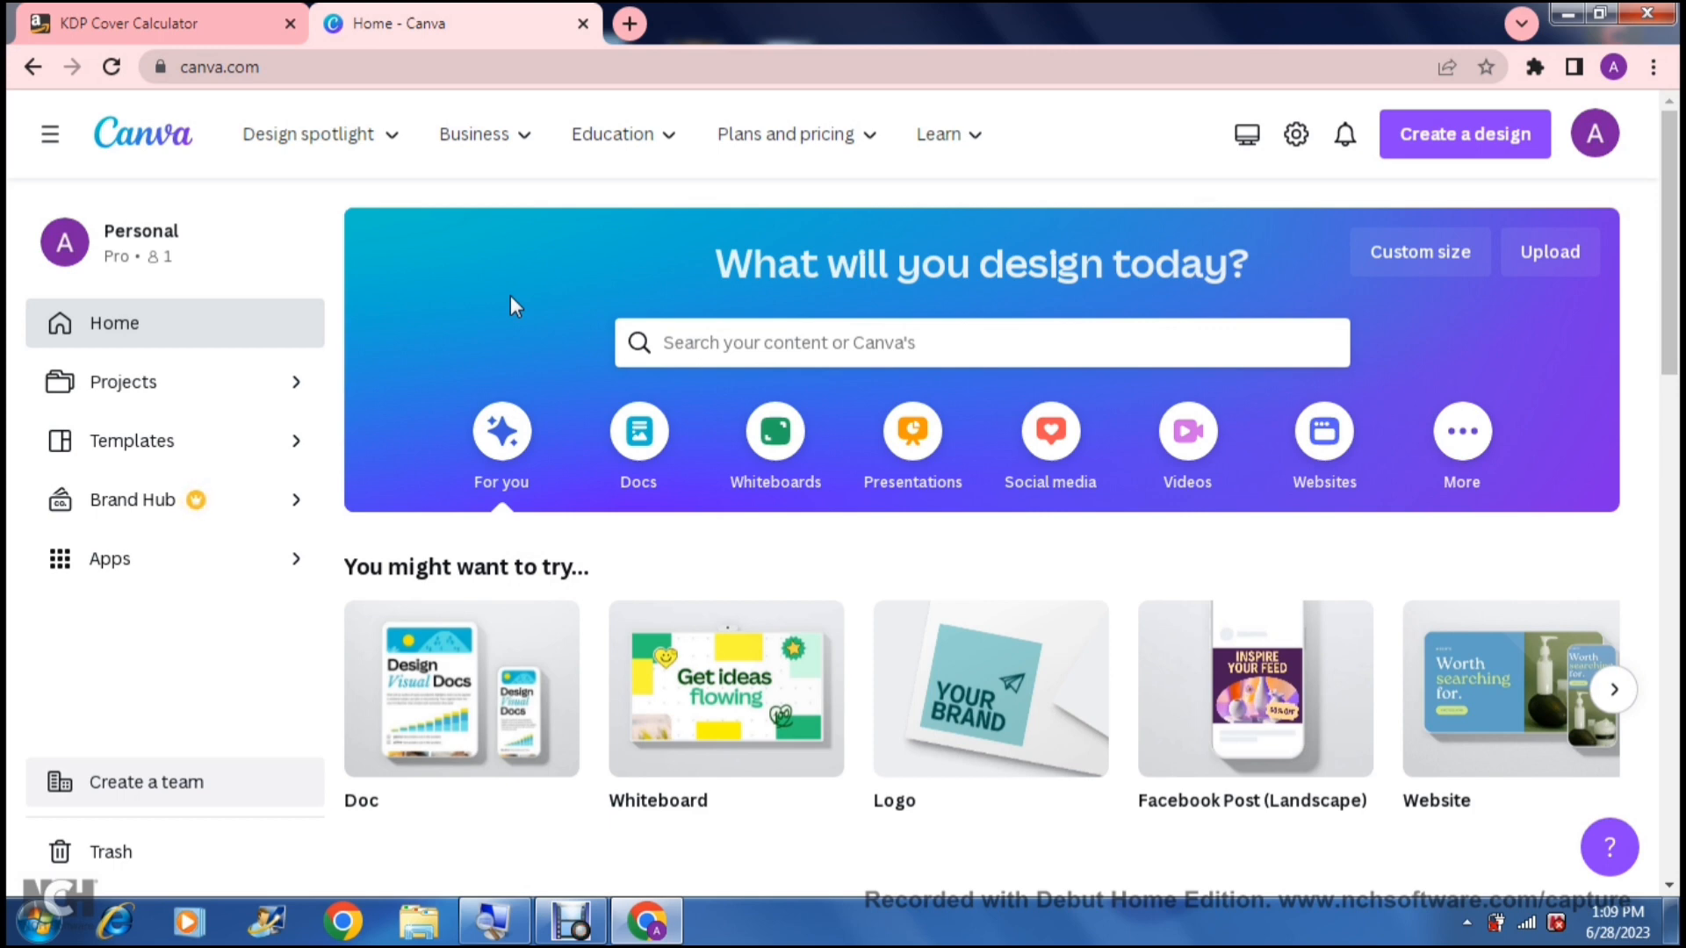
- Switch to the KDP Cover Calculator and set the book's binding type to Hardcover
click(463, 272)
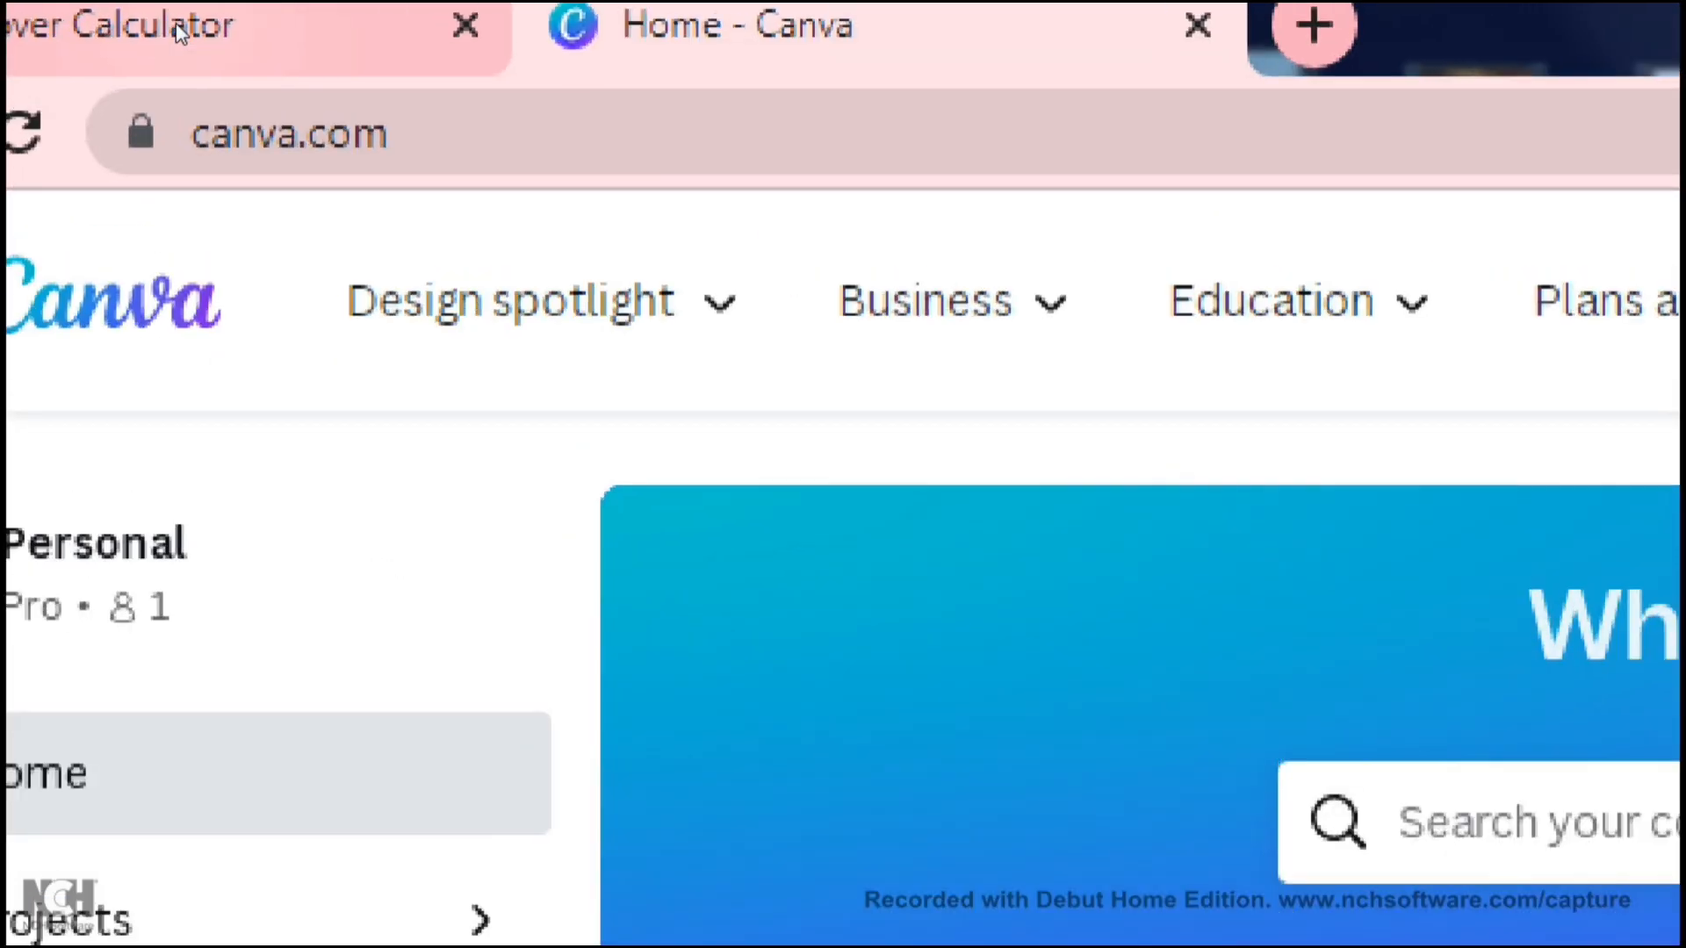
click(97, 28)
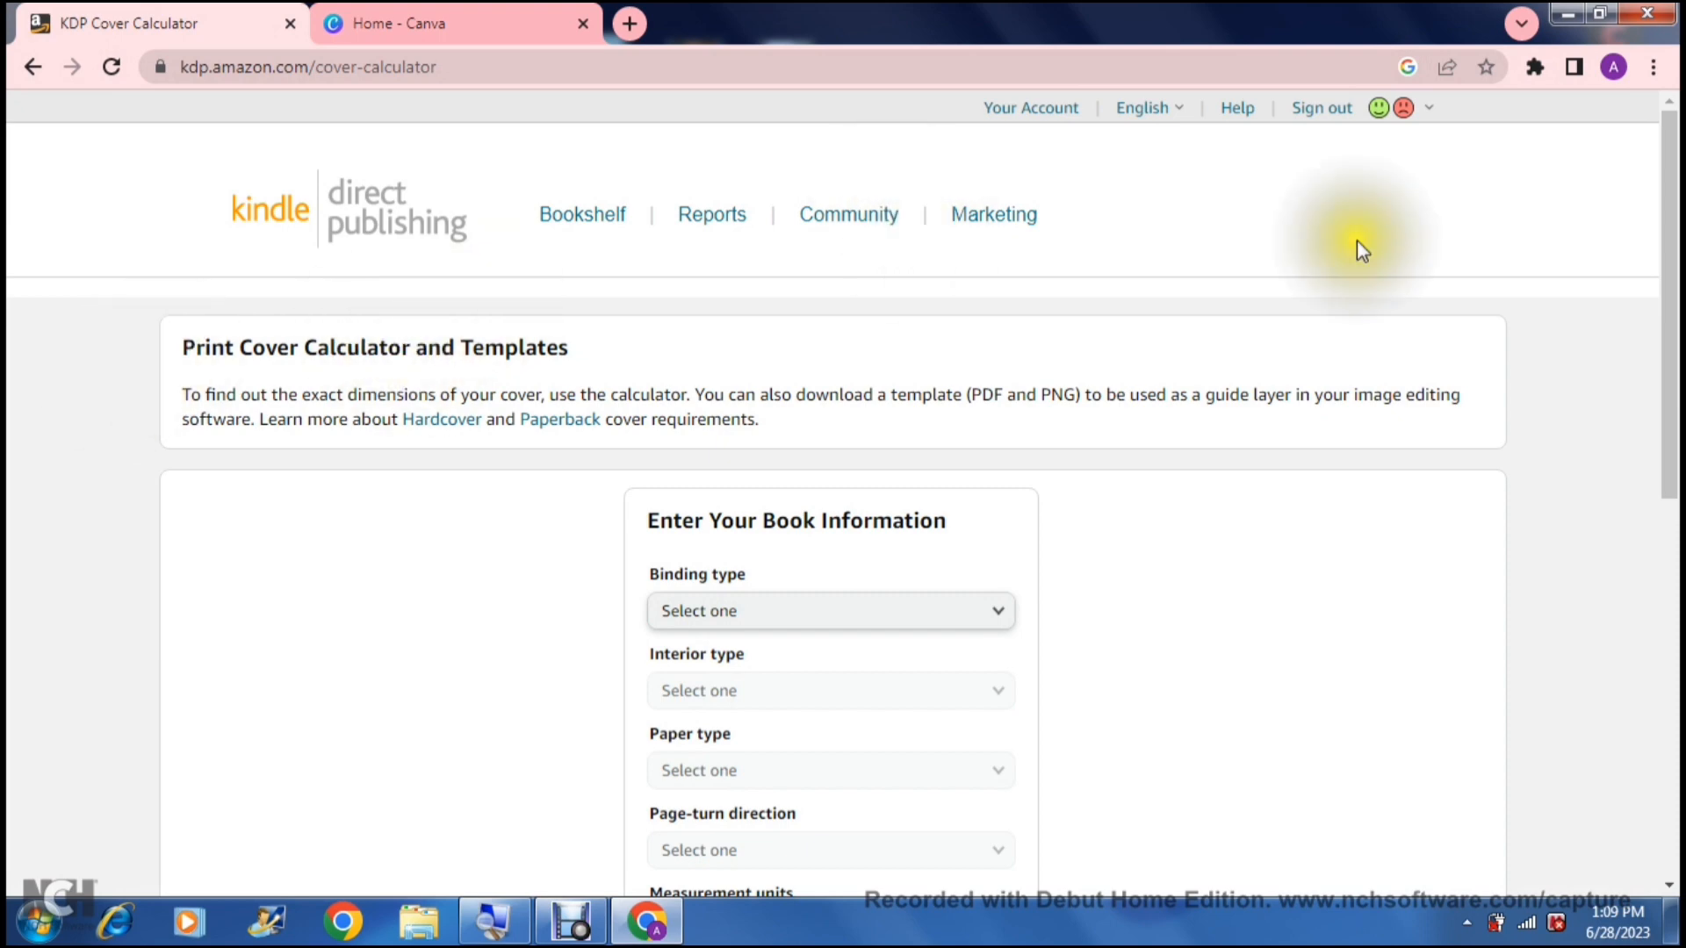
drag(1668, 224, 1670, 387)
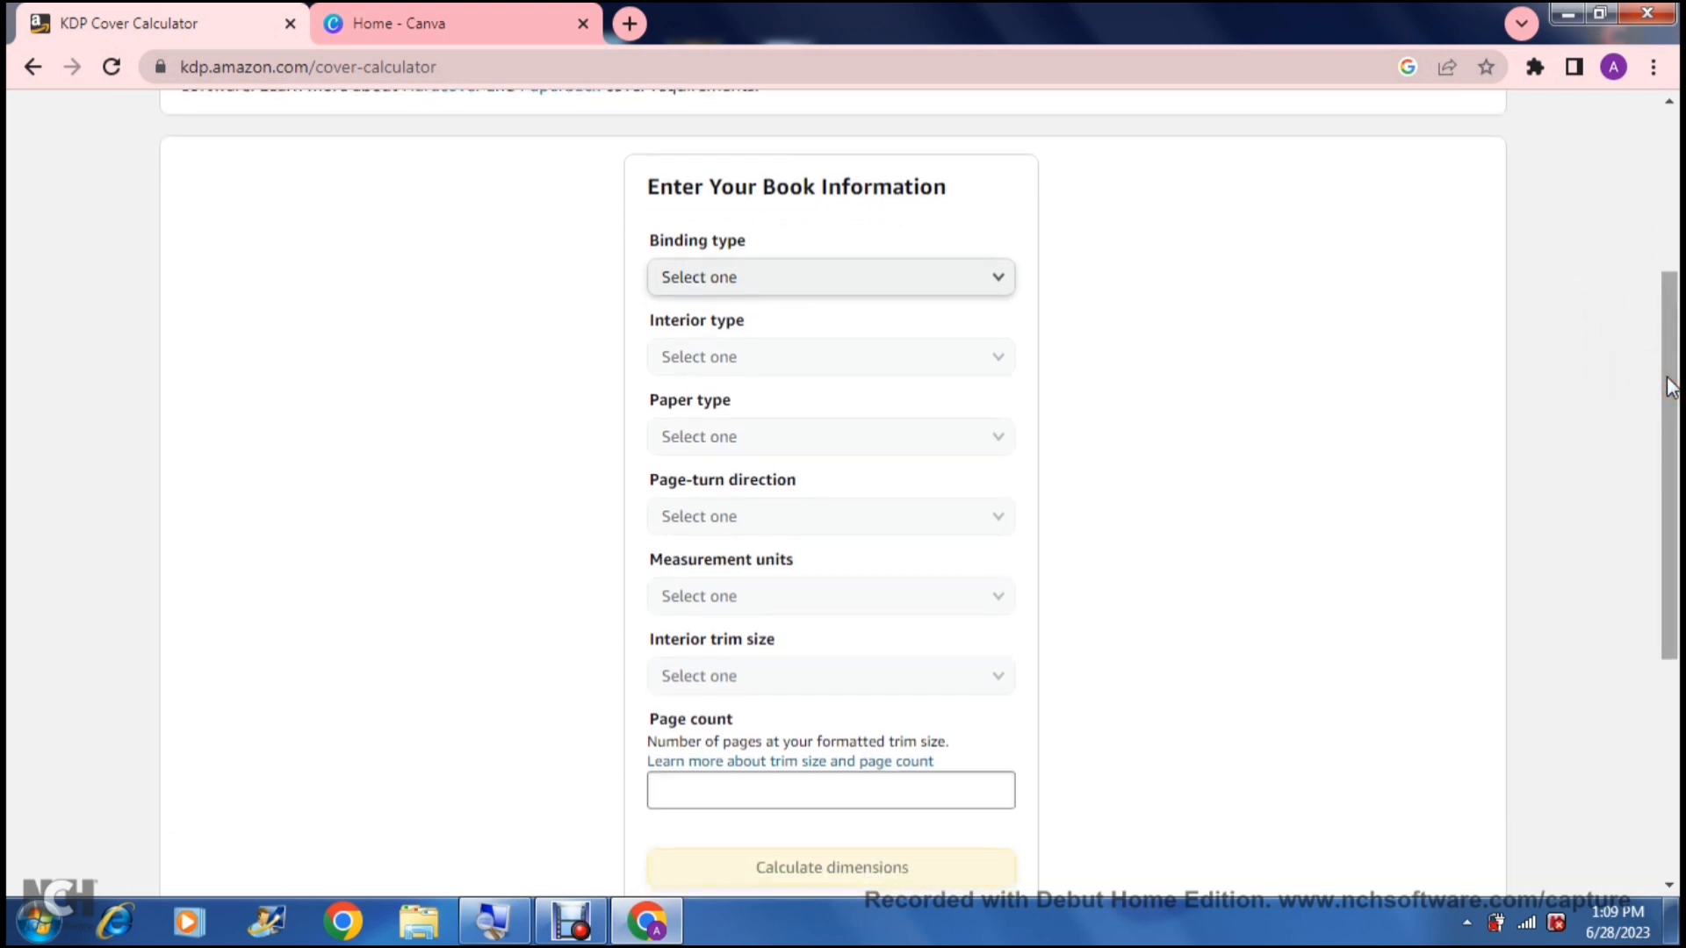
drag(1670, 387, 1670, 392)
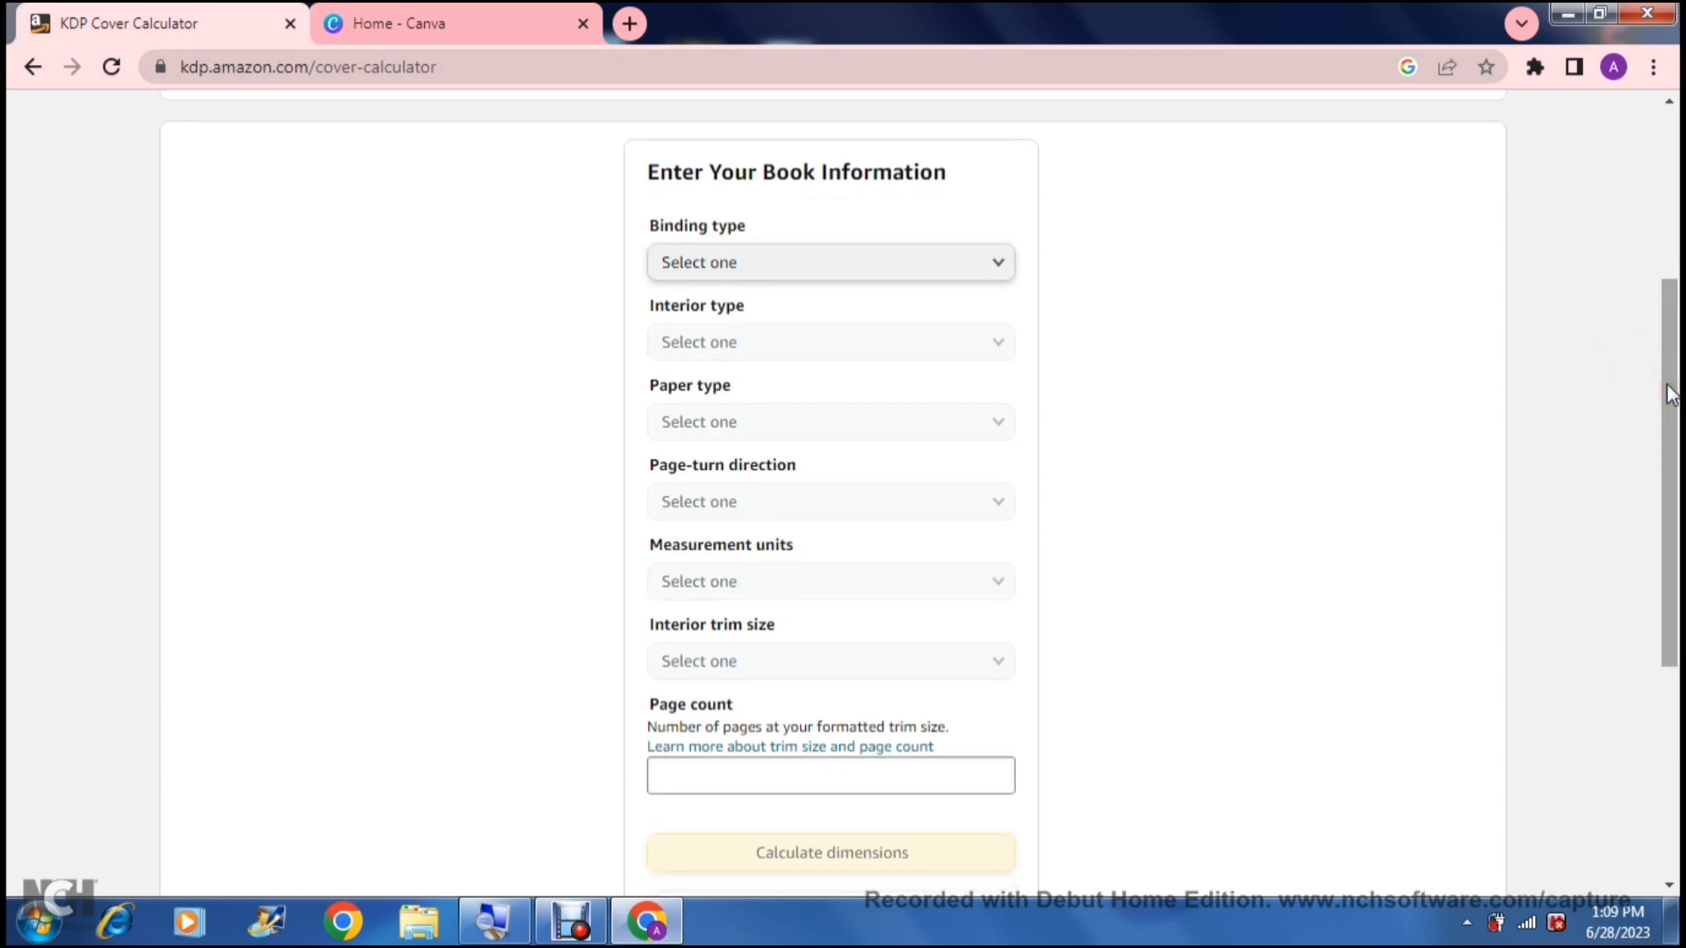
drag(1670, 393, 1658, 355)
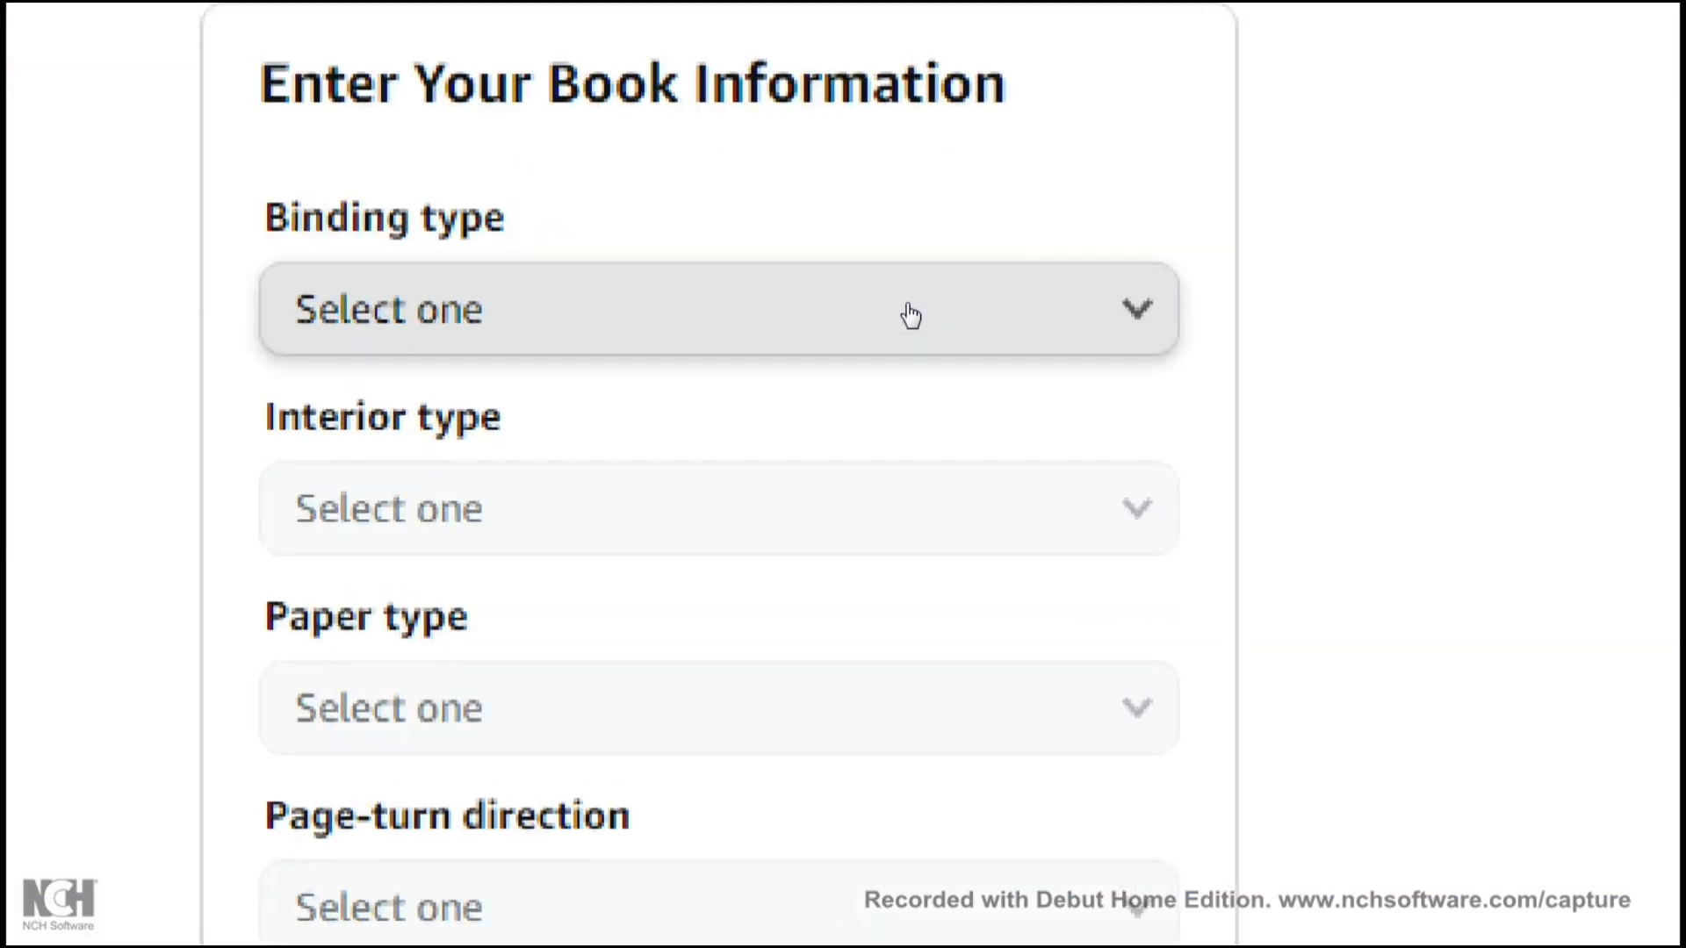
click(887, 314)
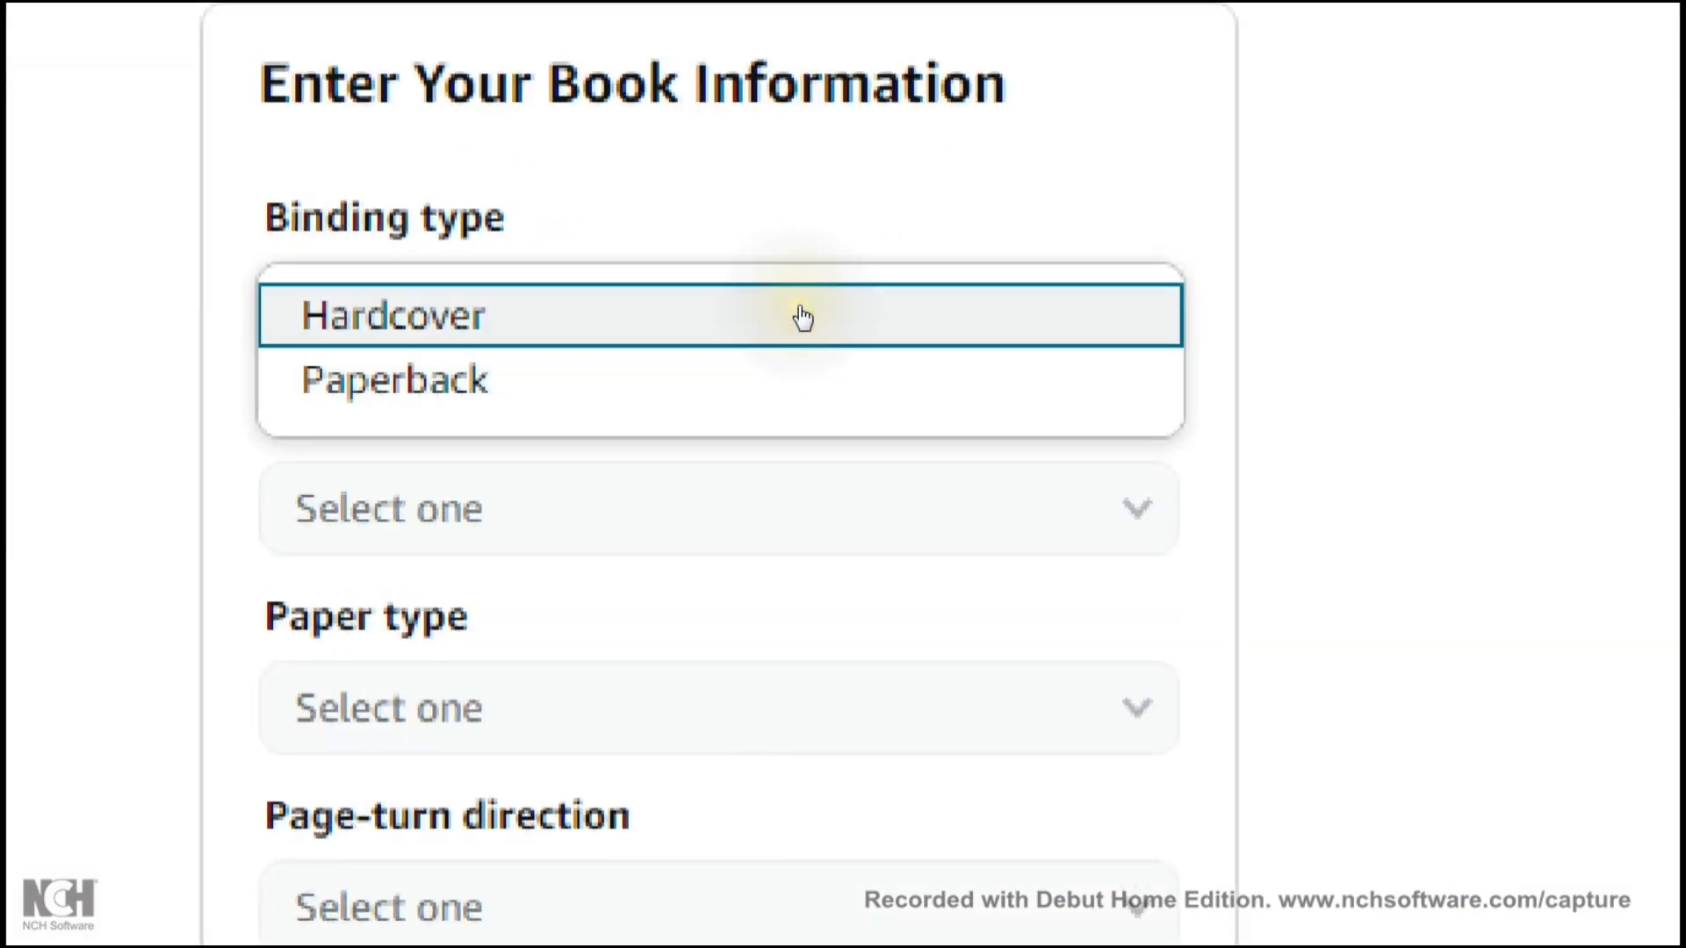
click(803, 318)
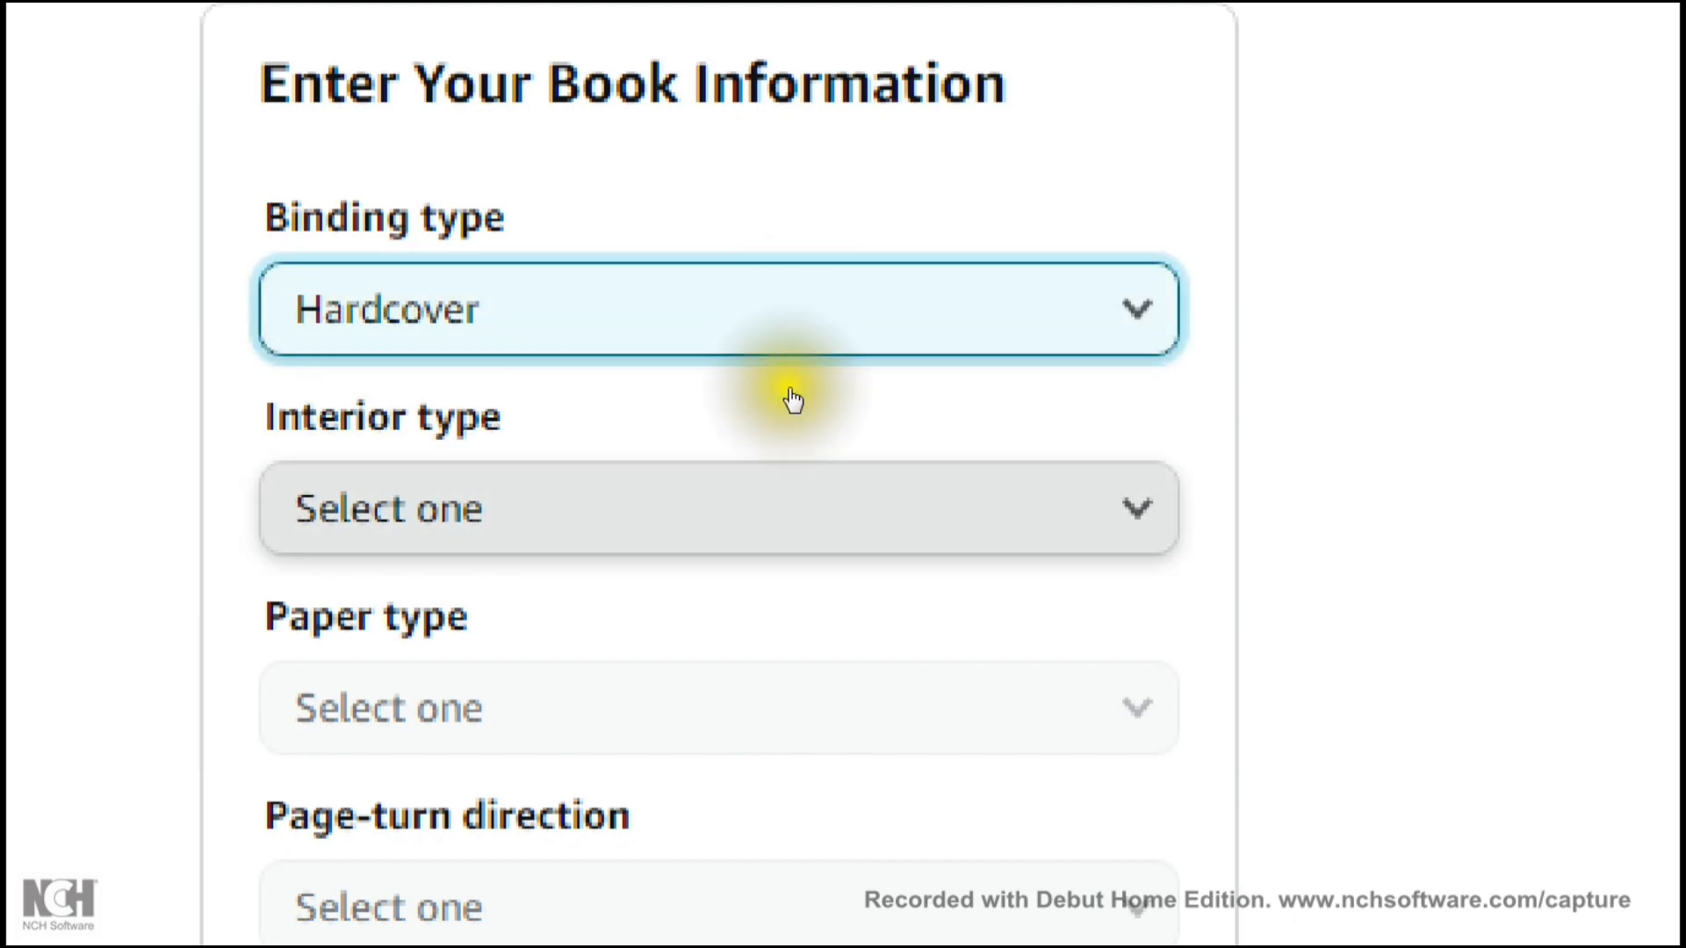
- Set the interior type to Black & white and the paper type to Cream paper
click(785, 378)
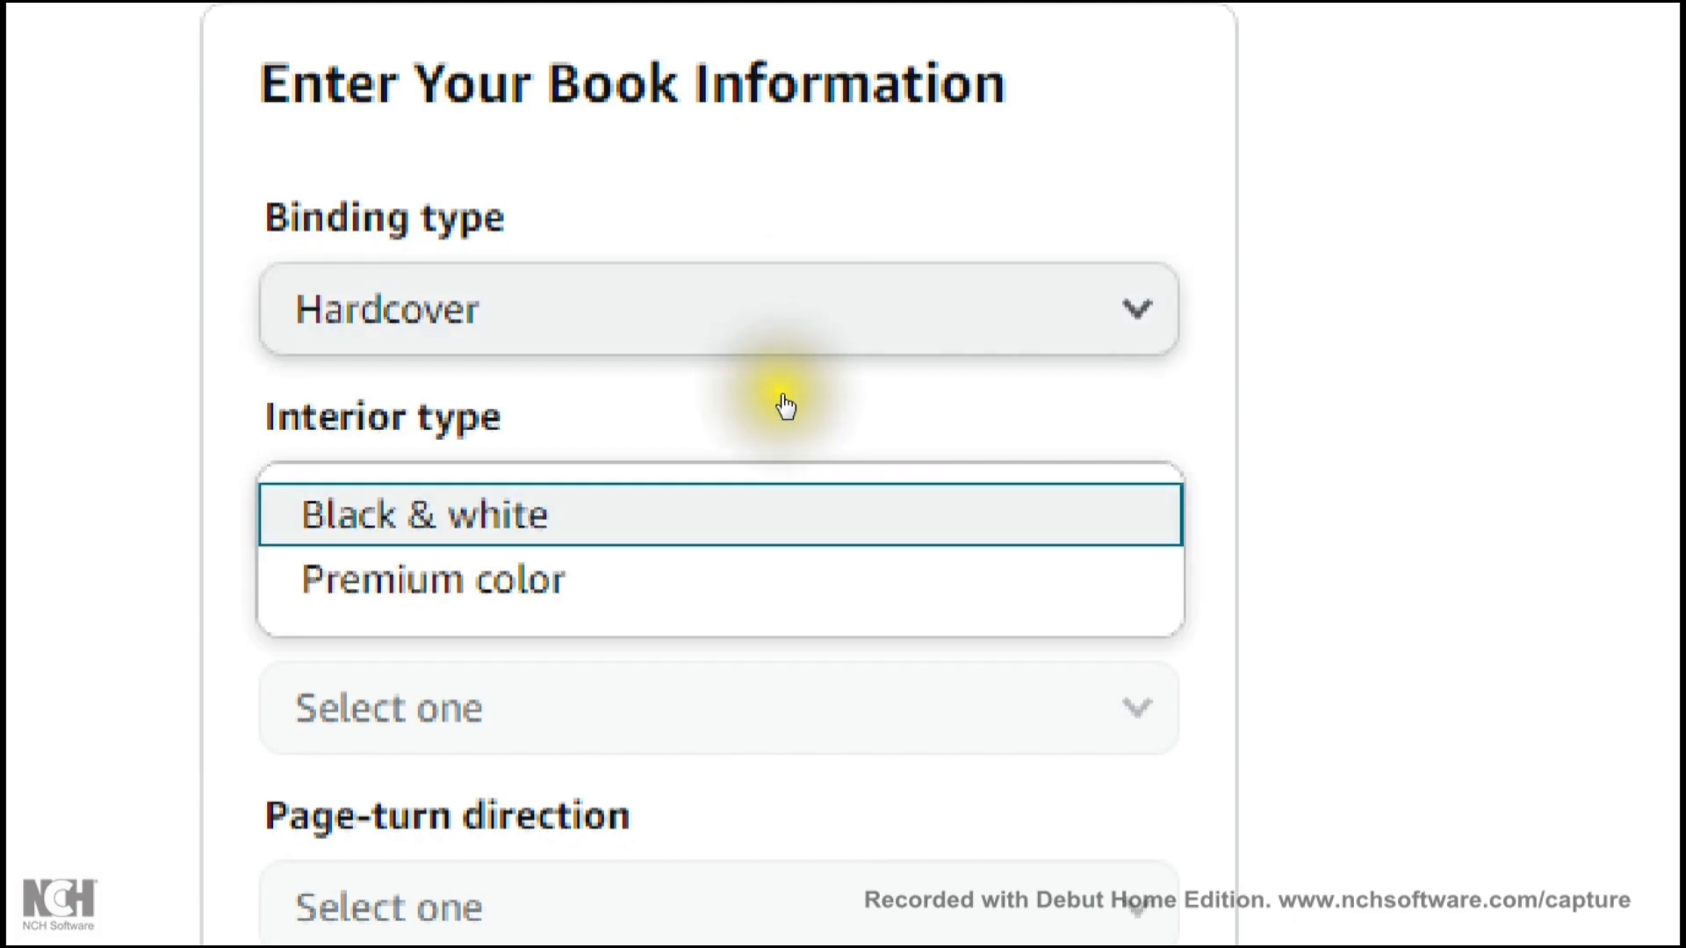
key(Down)
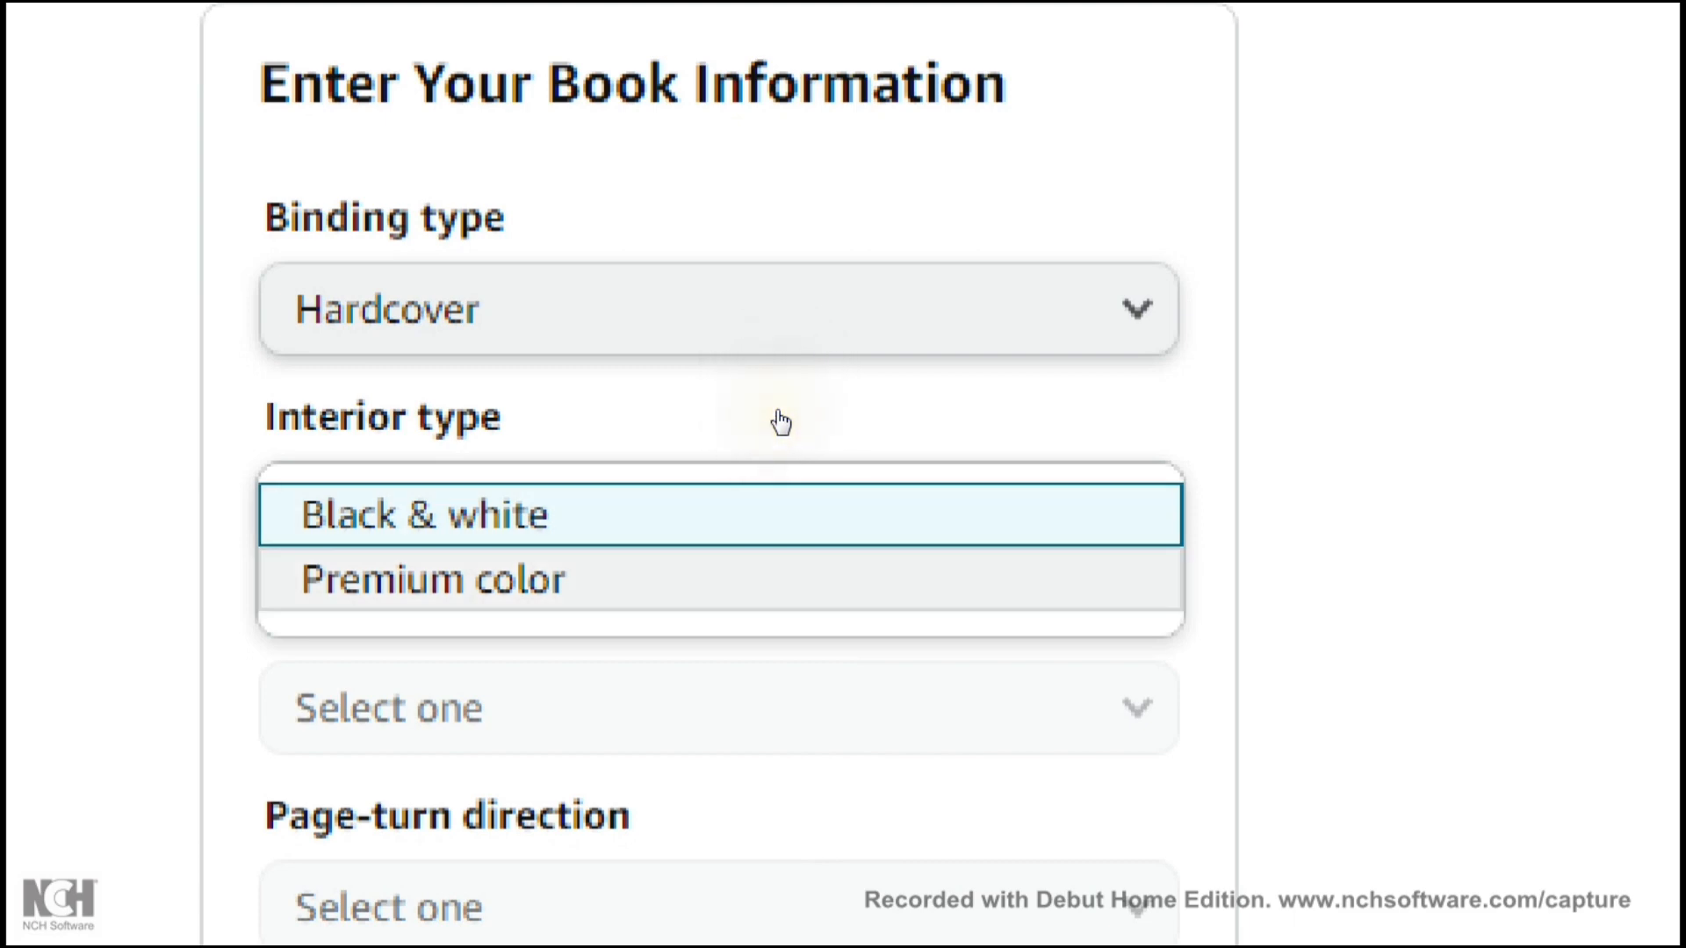
key(Up)
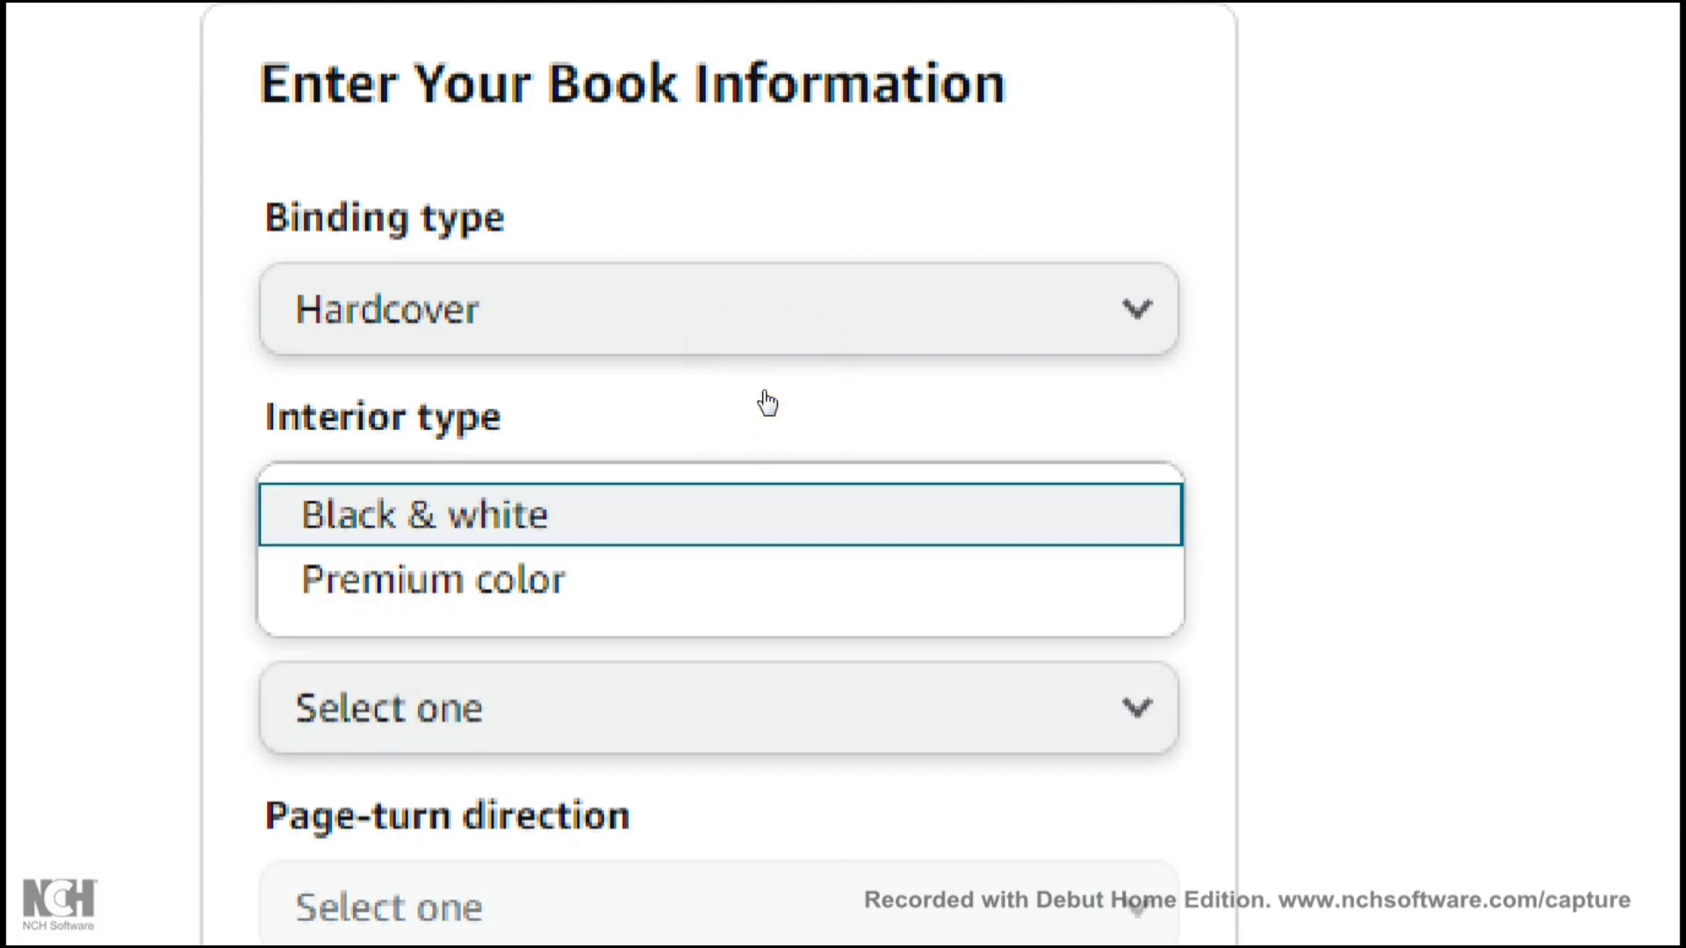
click(679, 395)
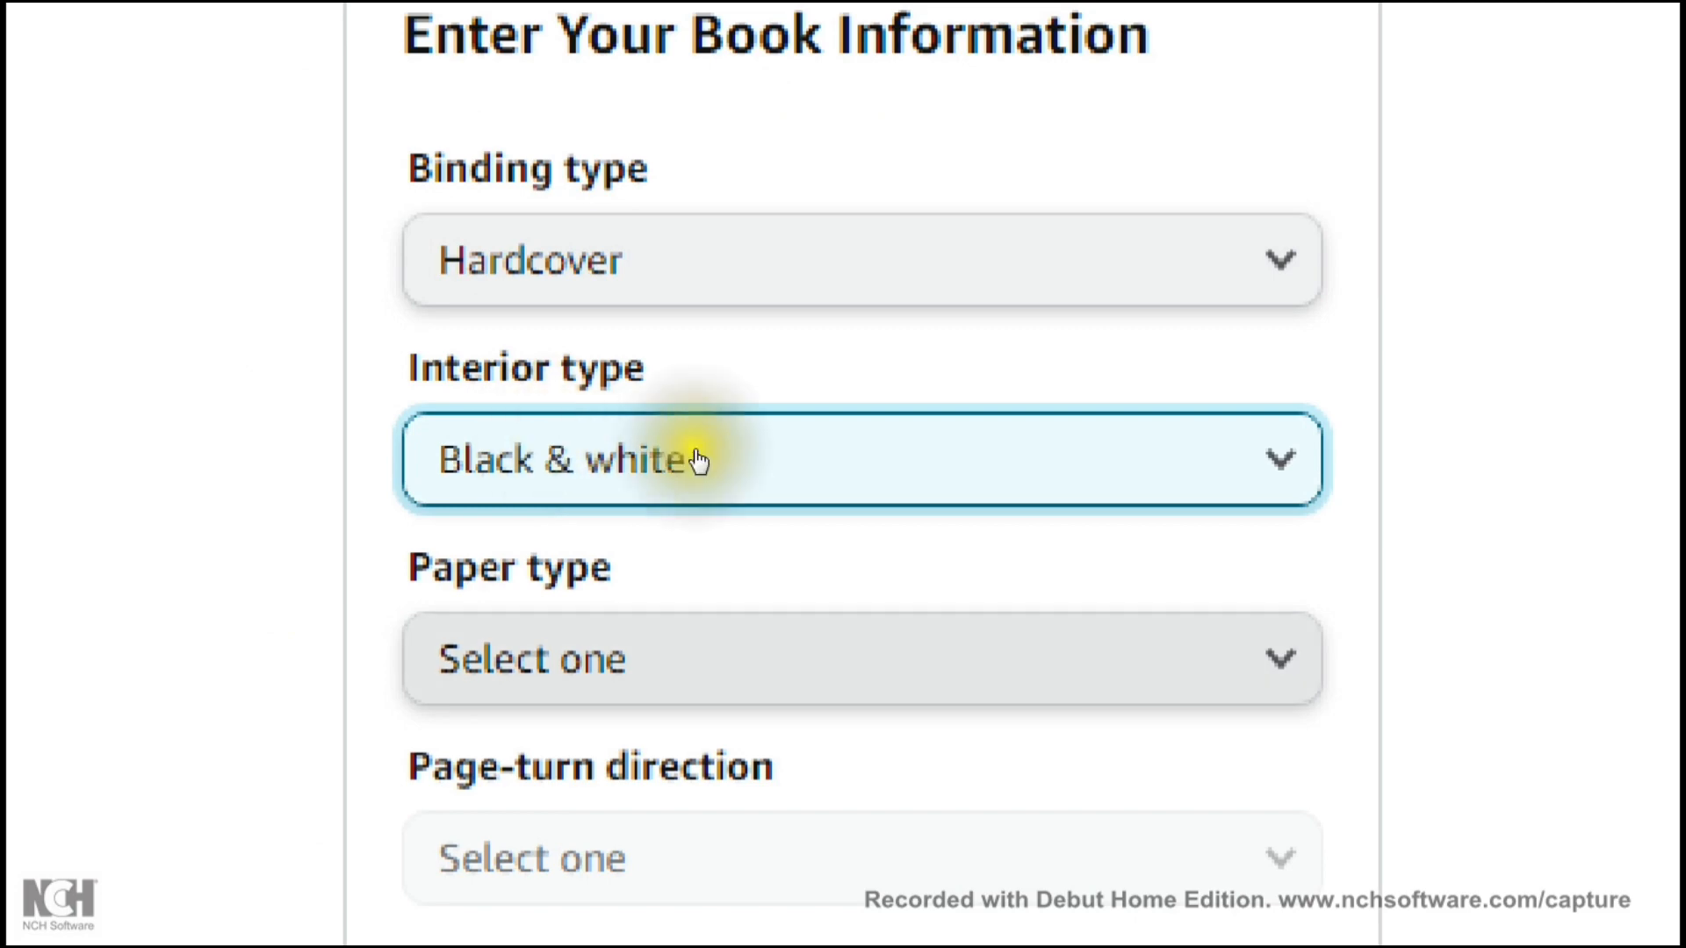
key(Tab)
key(Return)
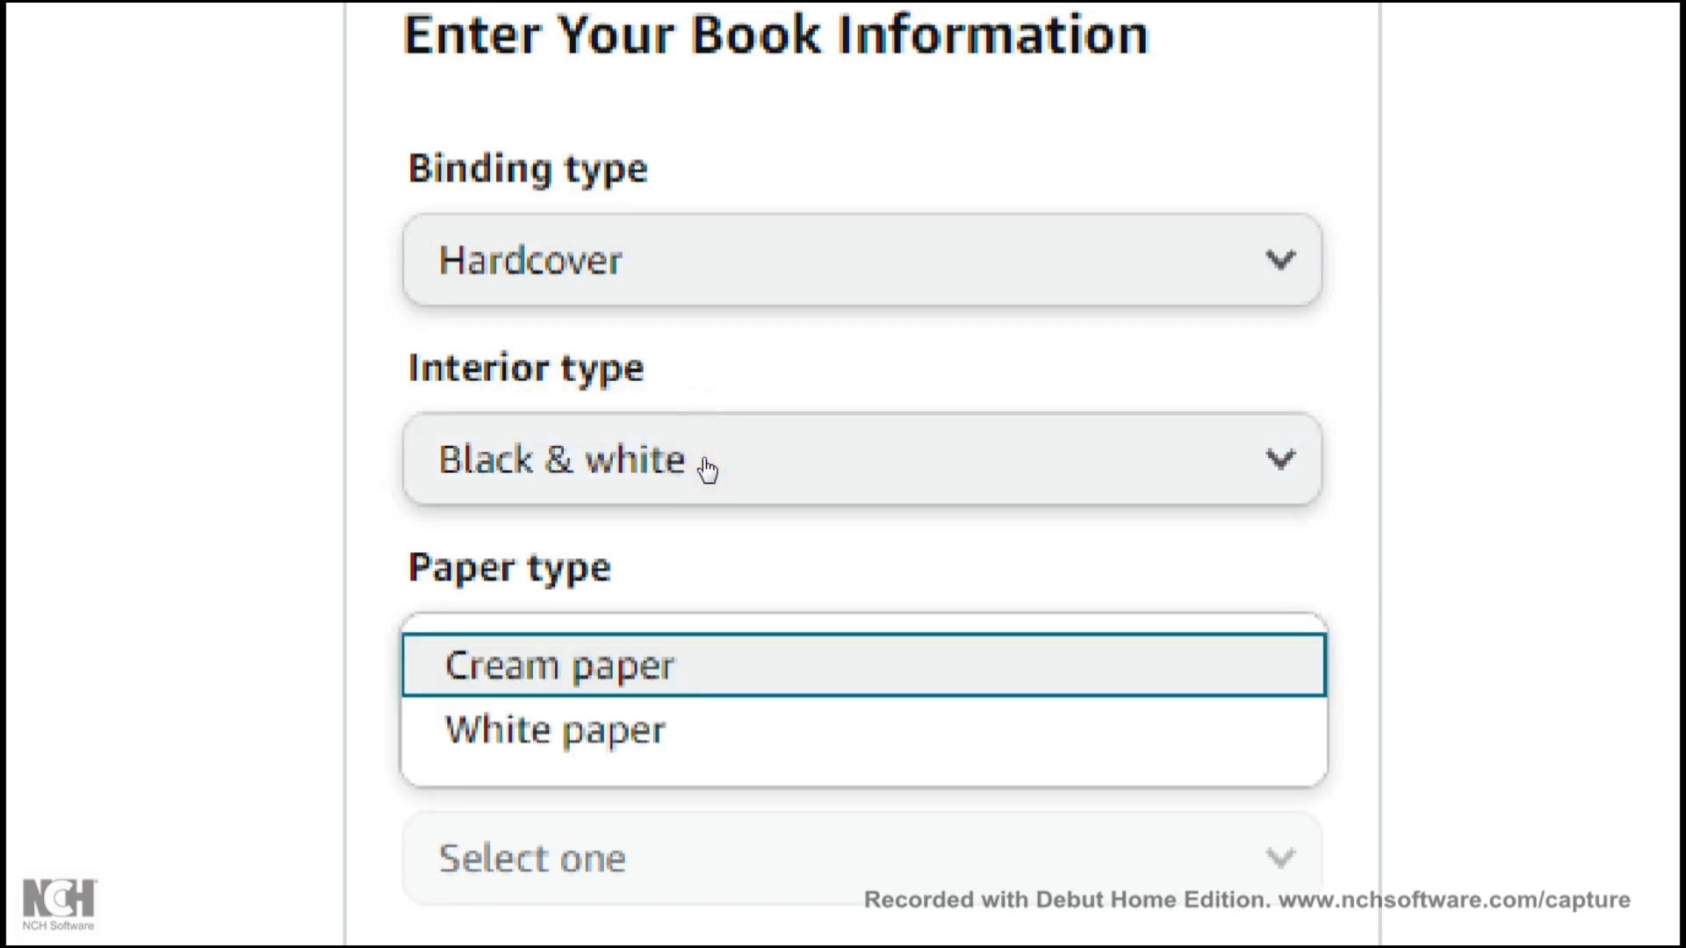
click(776, 470)
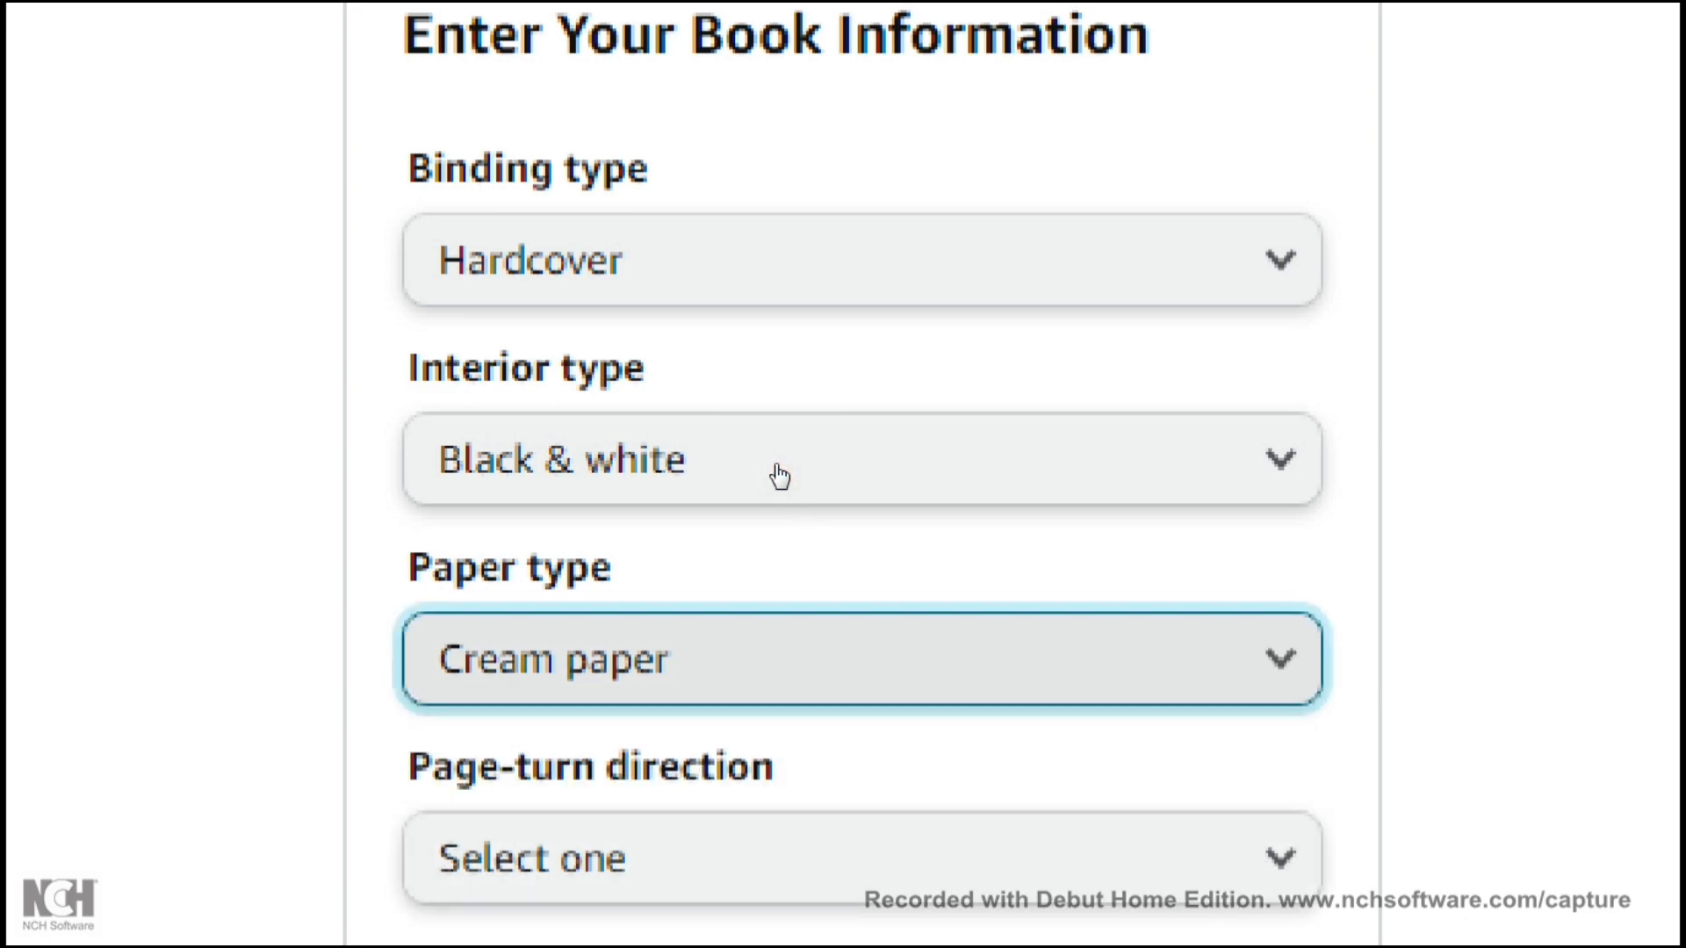
- Set the book's page-turn direction to Left to Right
scroll(776, 560, down, 2)
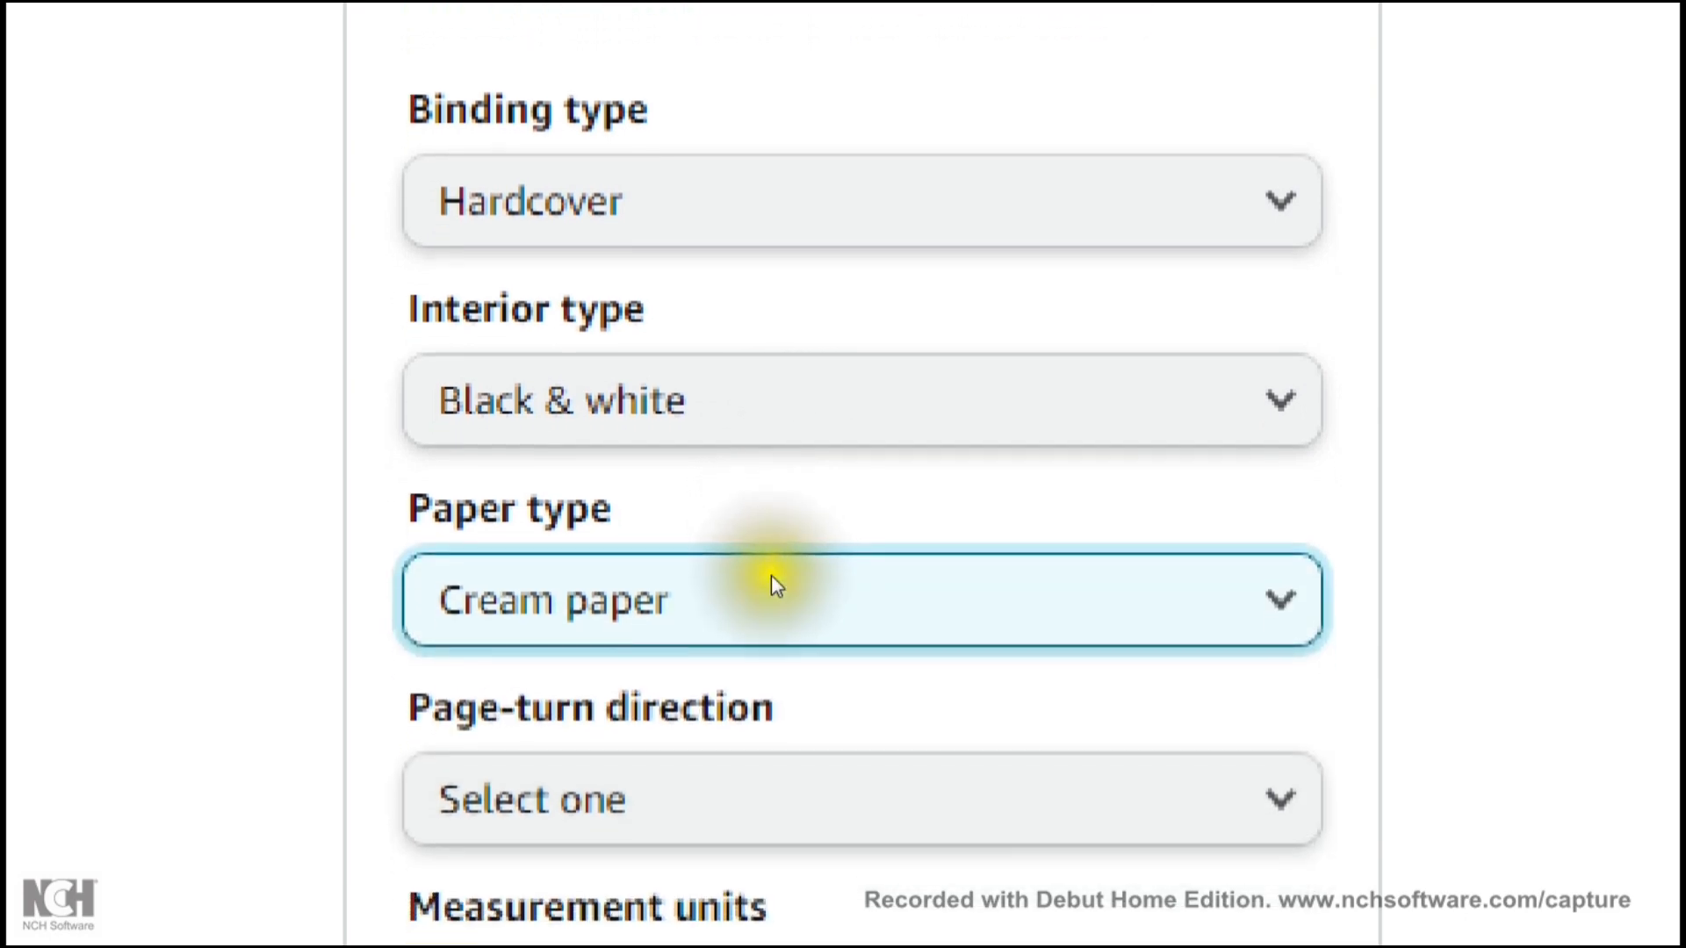
scroll(771, 628, down, 3)
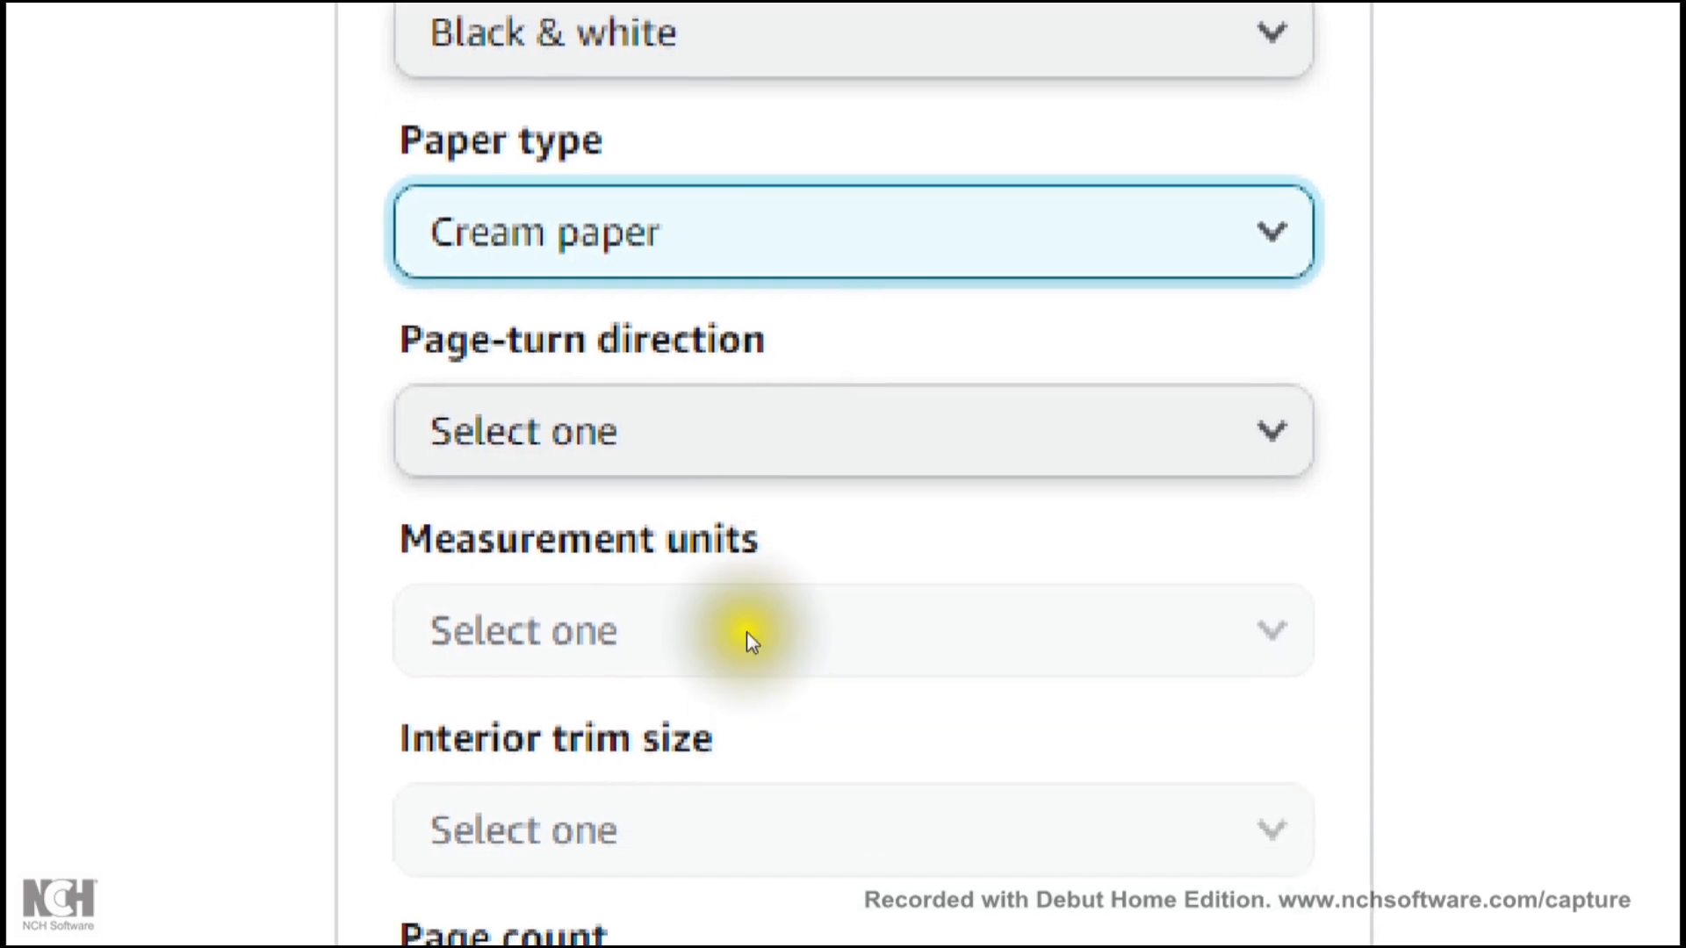
click(754, 562)
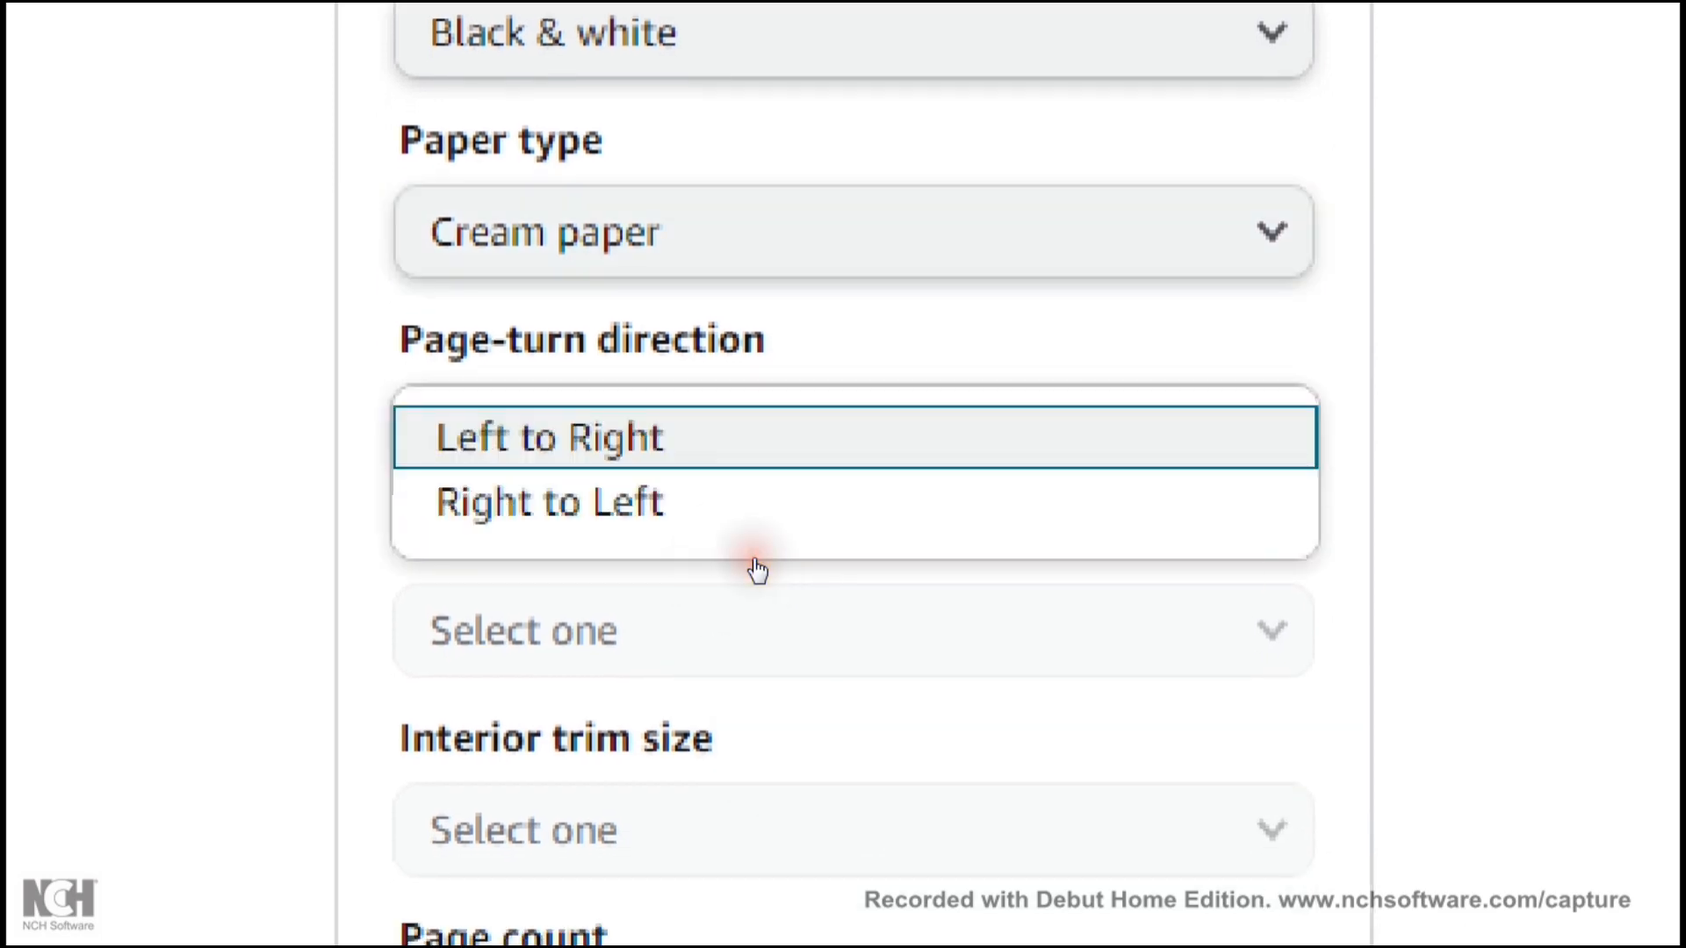
click(821, 558)
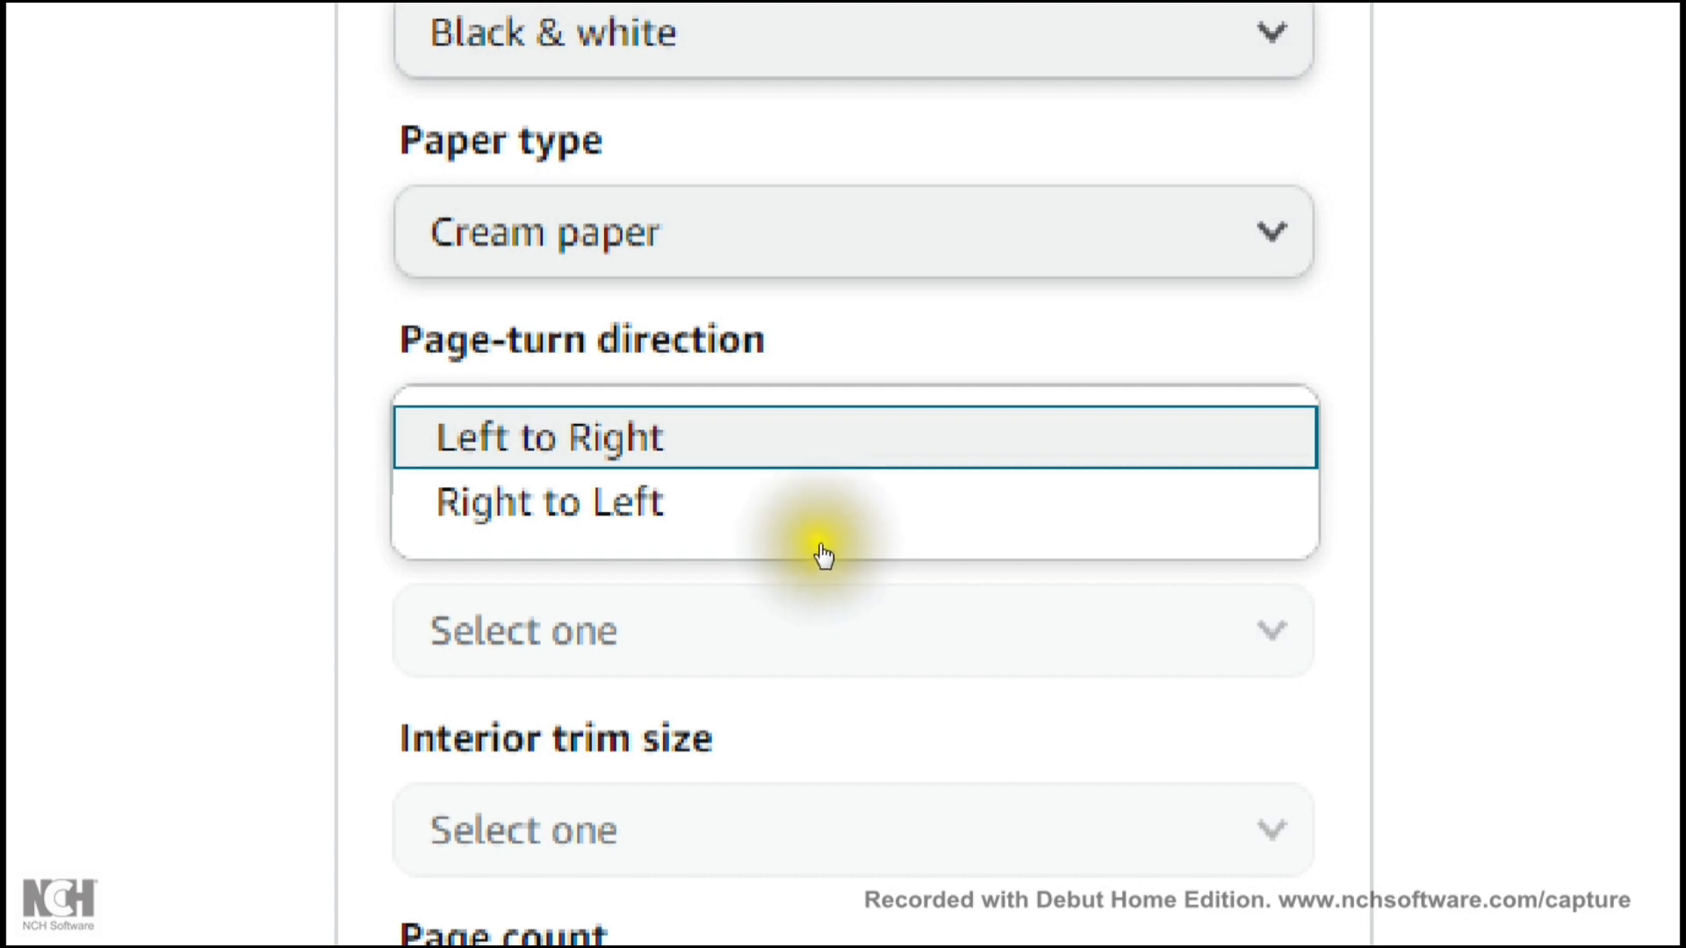
click(824, 650)
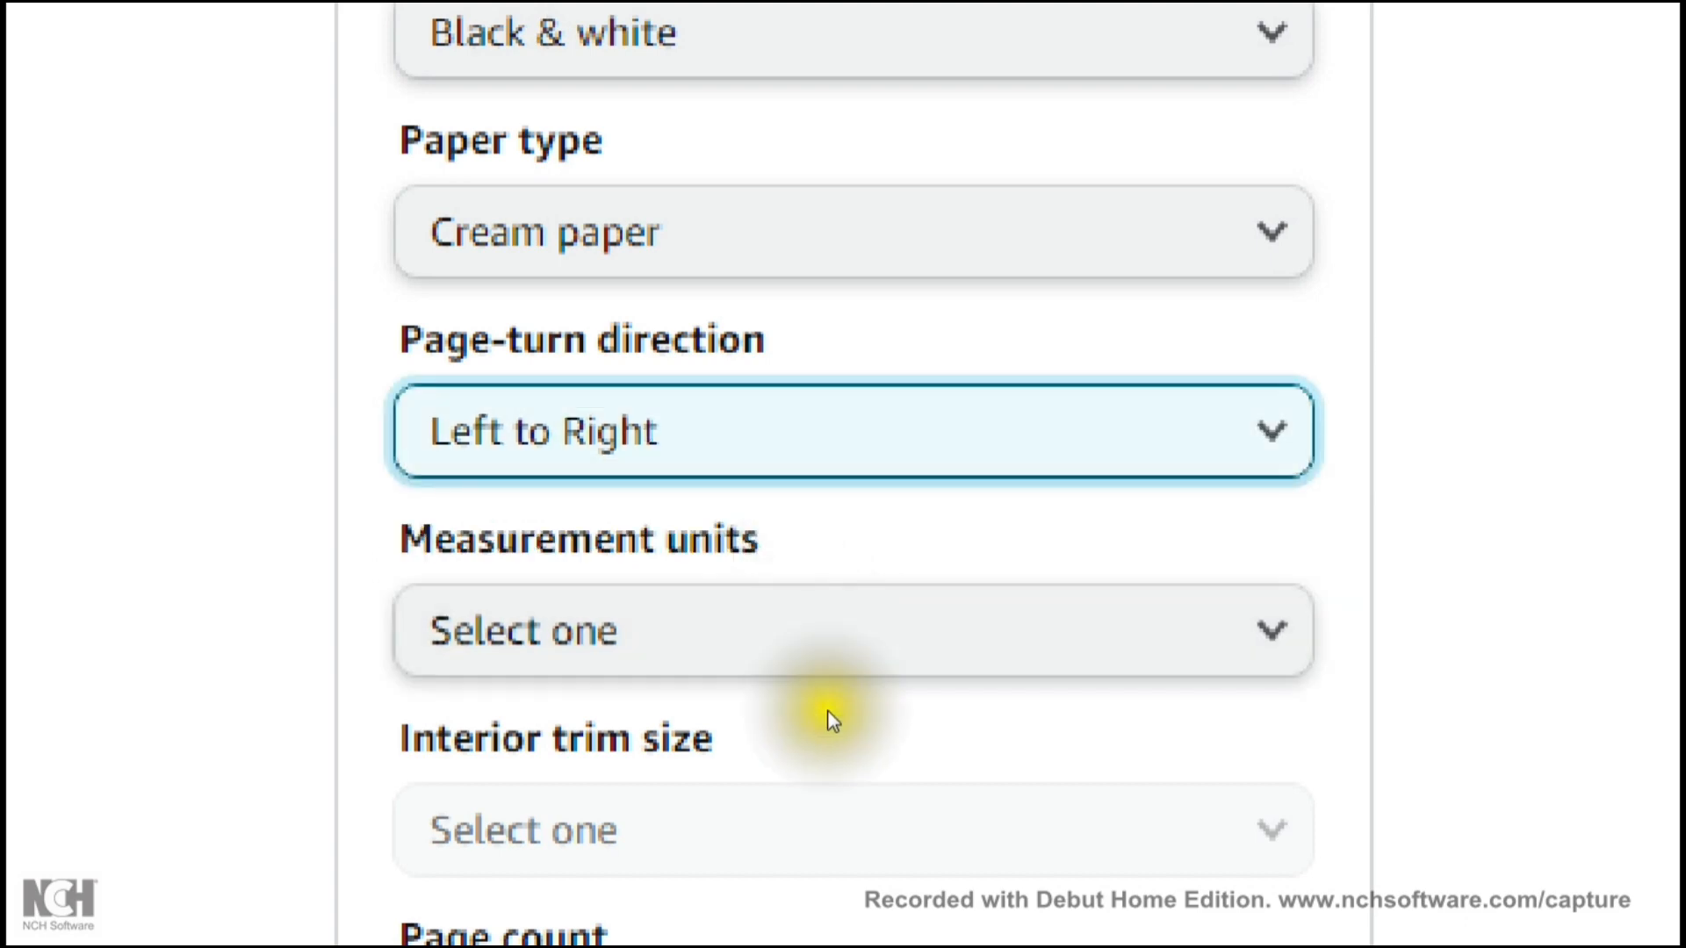
- Set the measurement units to Inches and the interior trim size to 6 x 9 in
scroll(827, 710, down, 3)
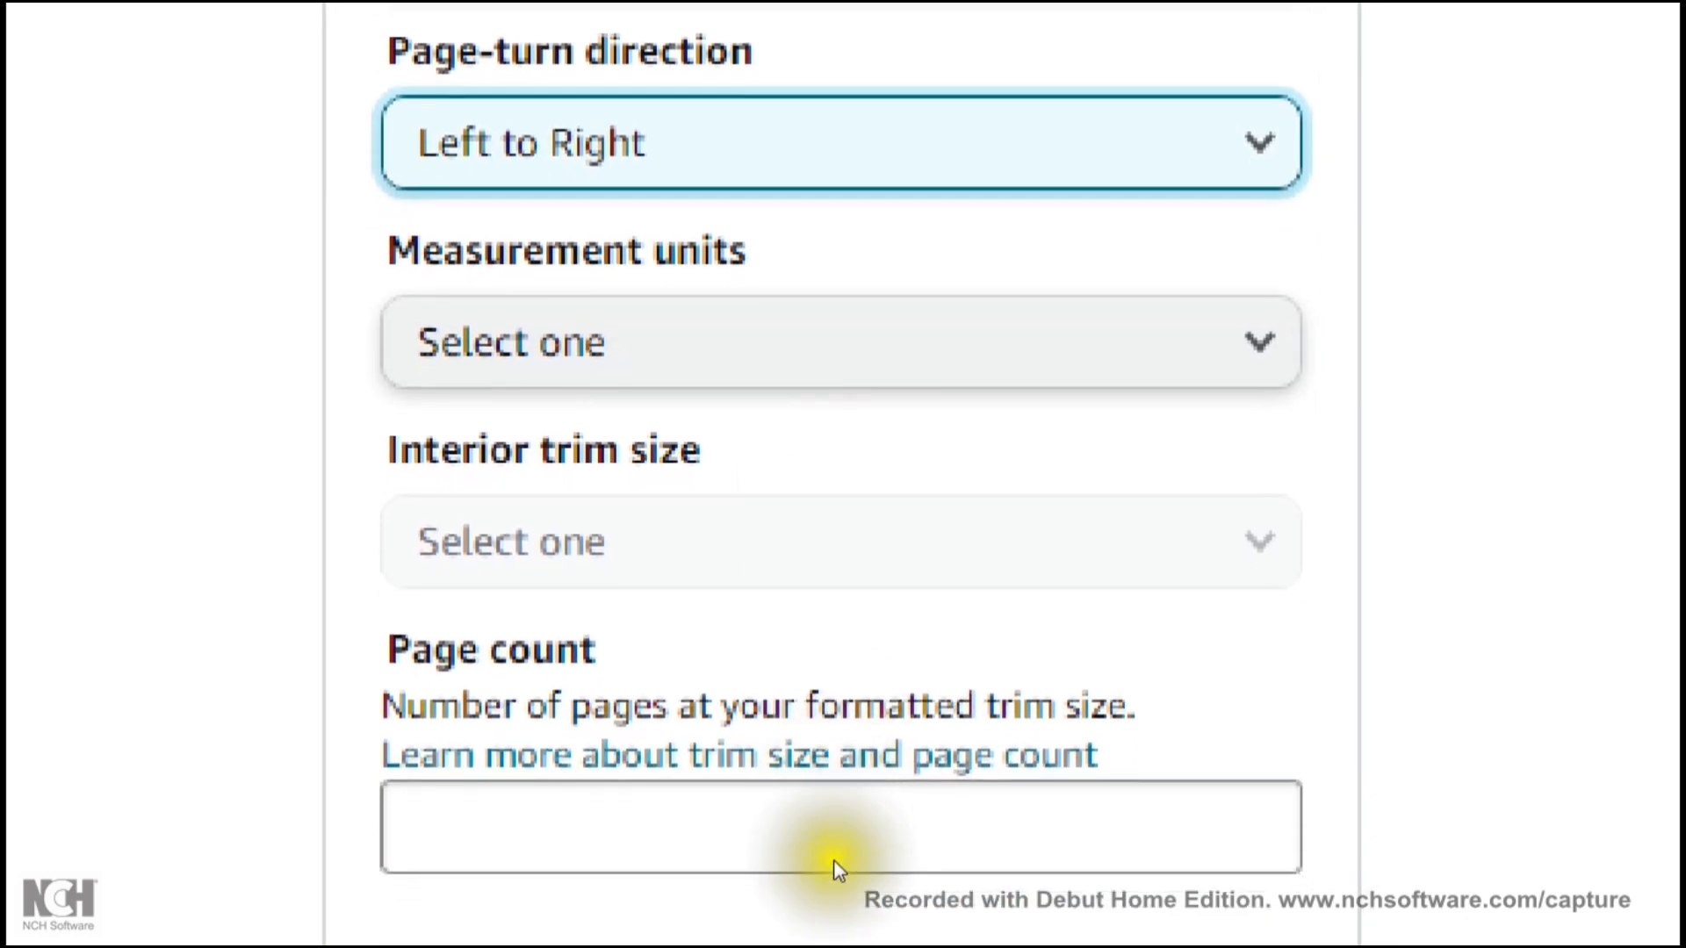
click(835, 633)
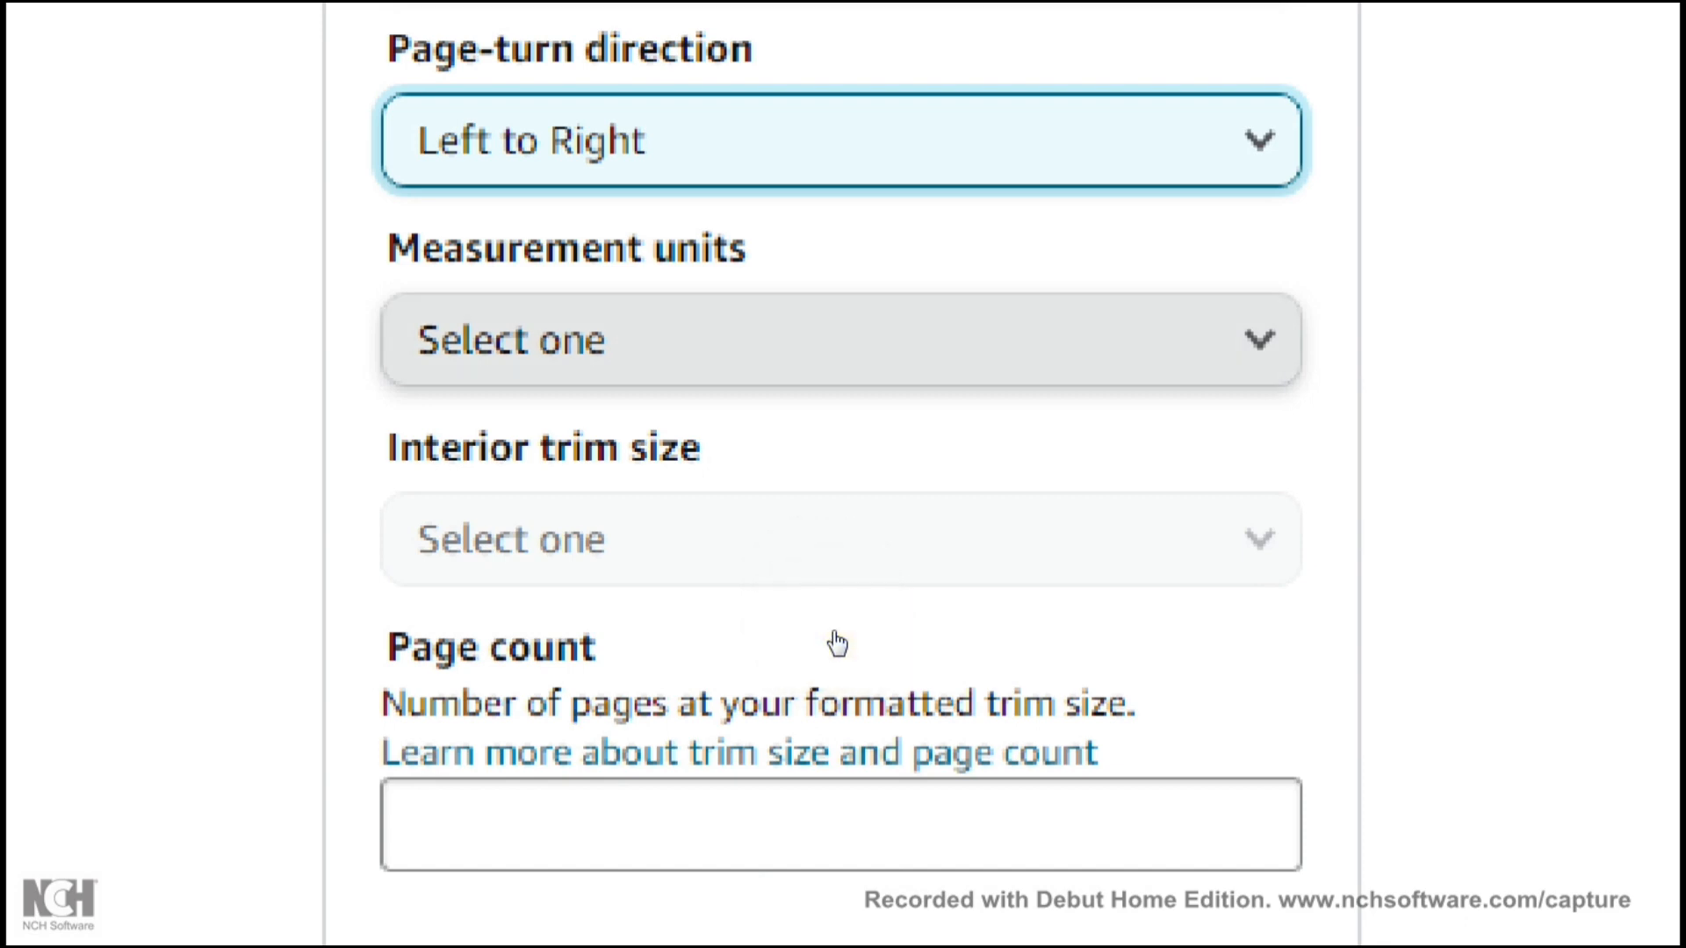
click(836, 644)
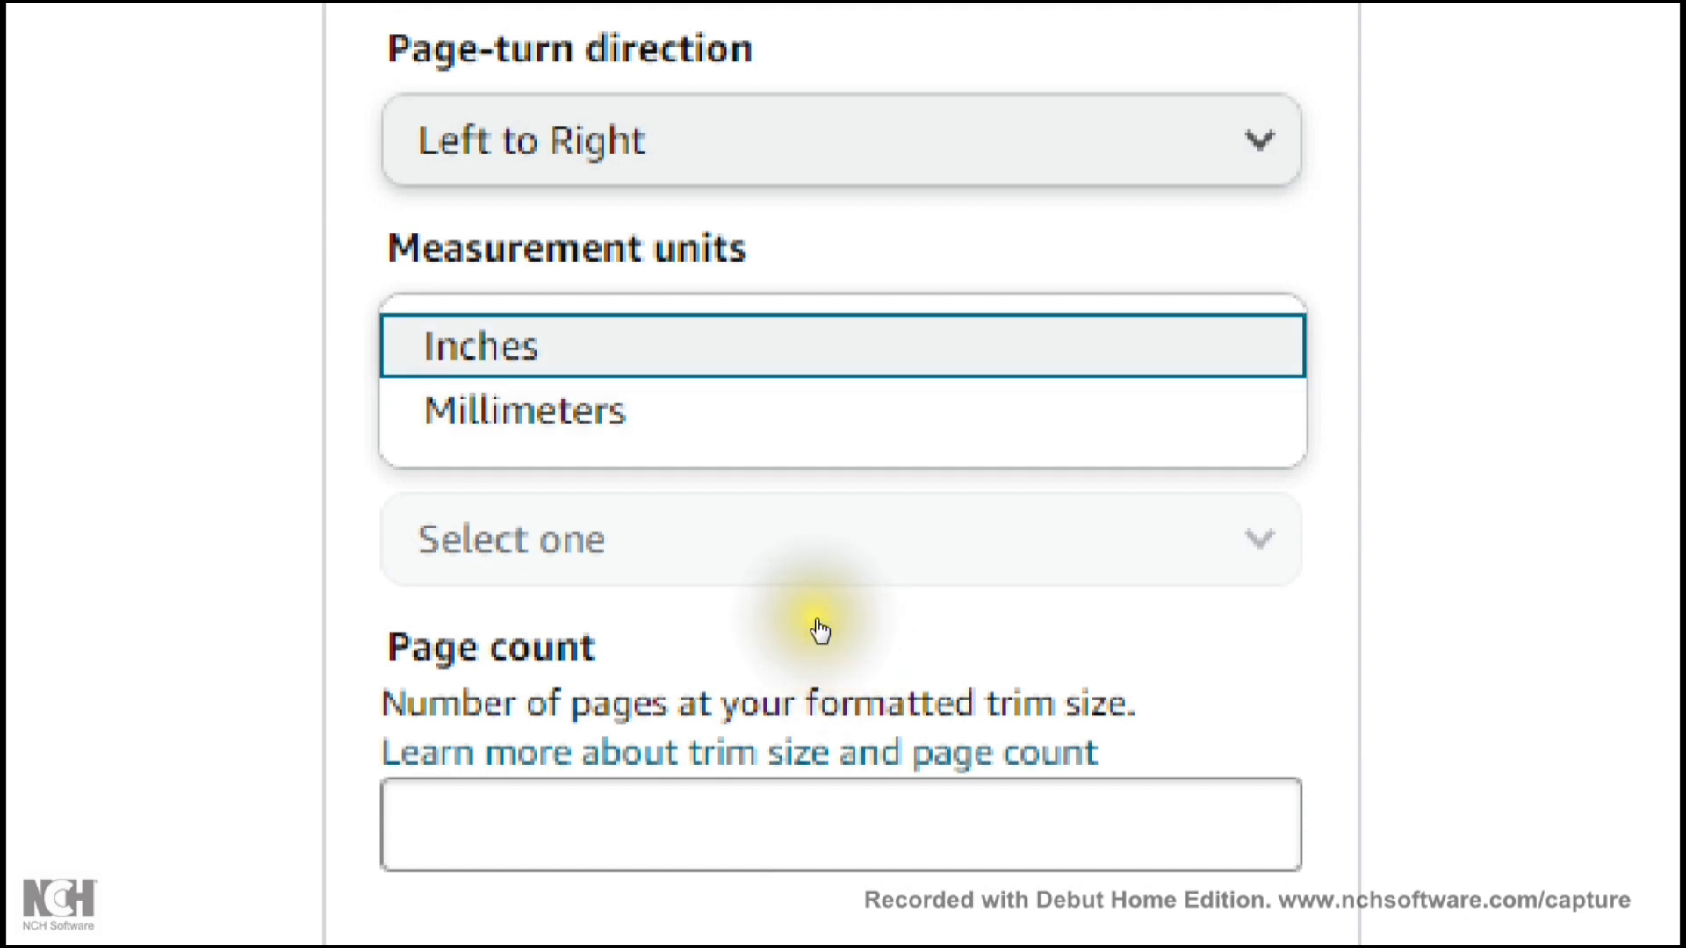
click(819, 630)
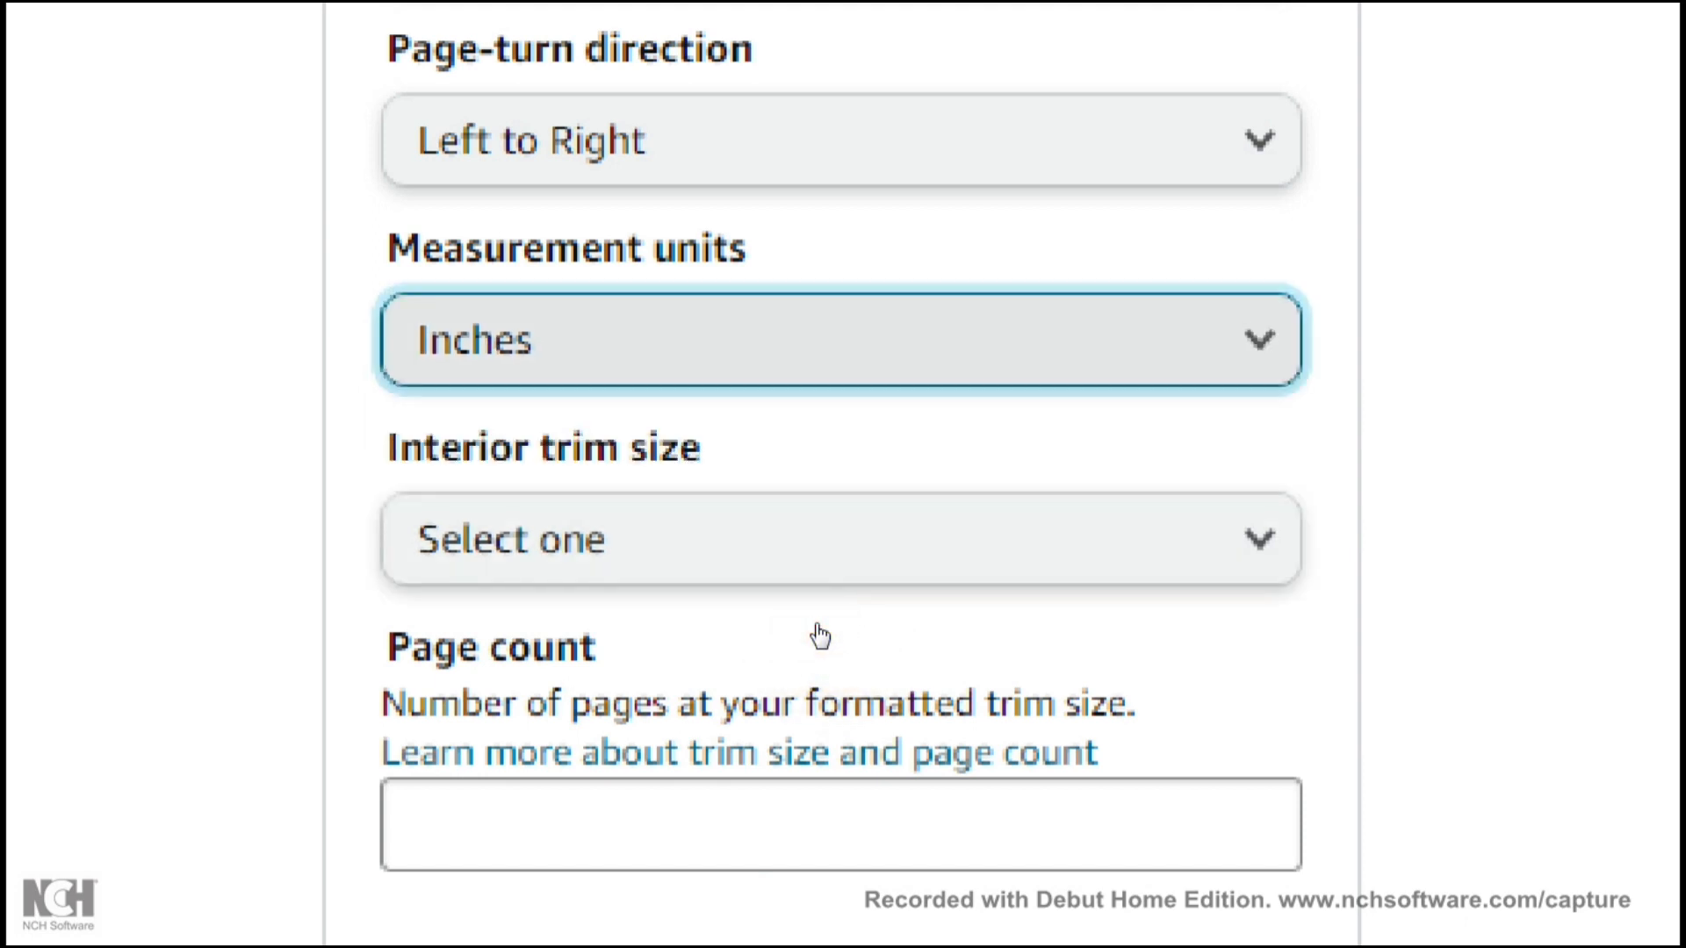
click(818, 716)
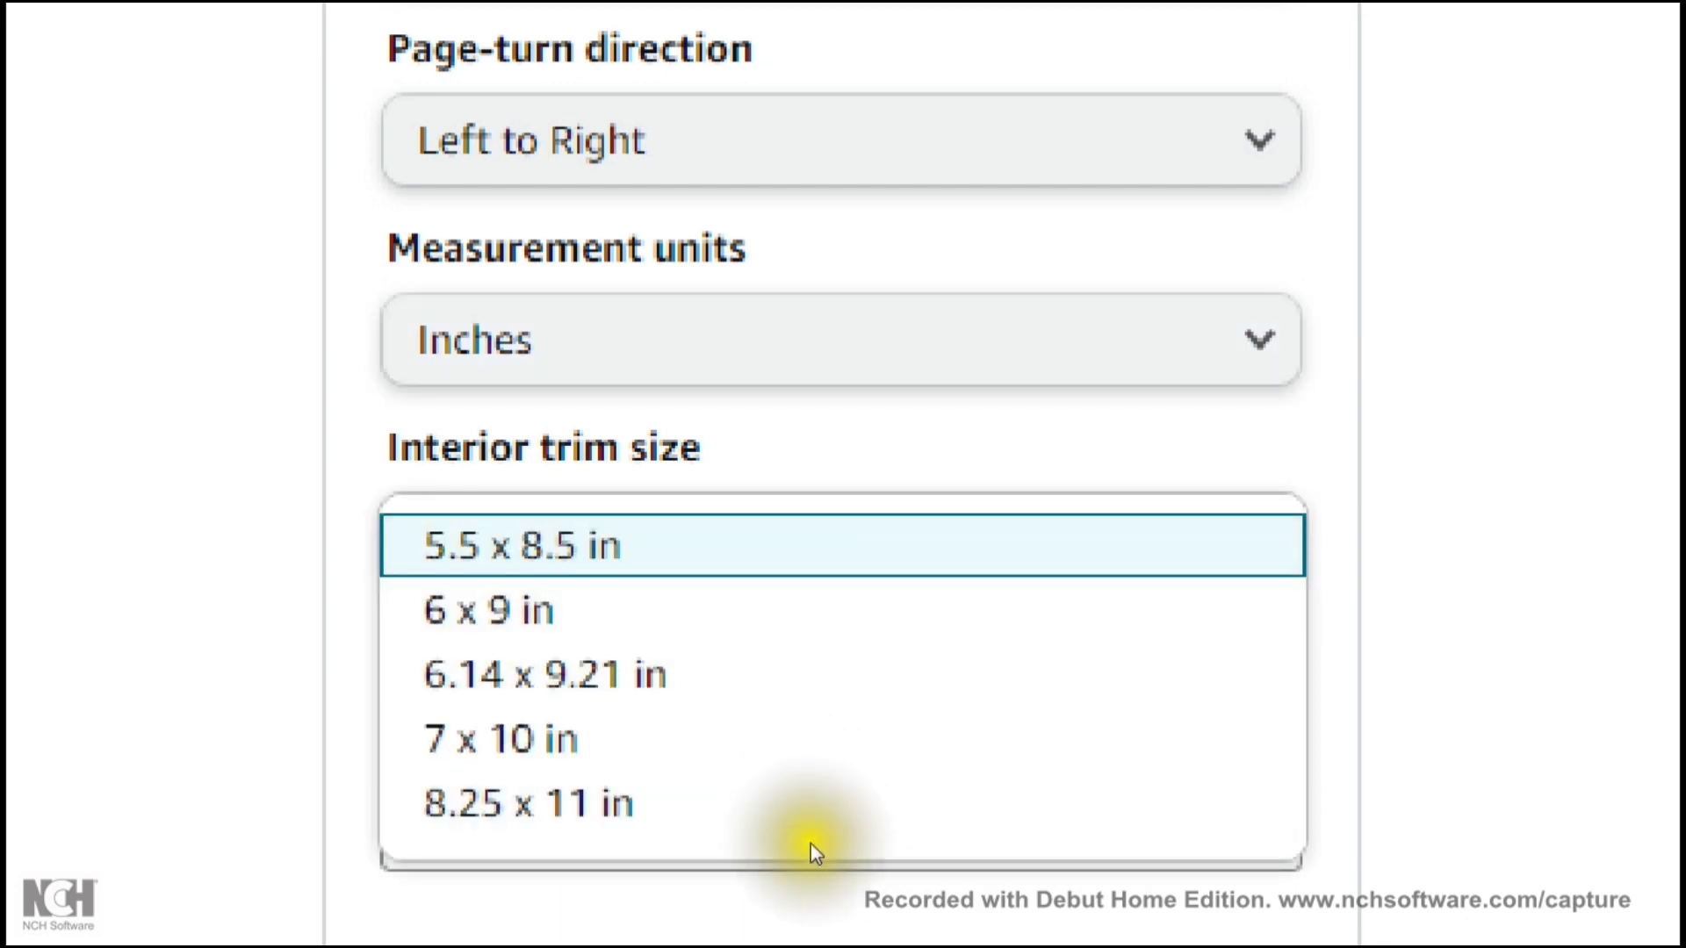
scroll(810, 860, down, 2)
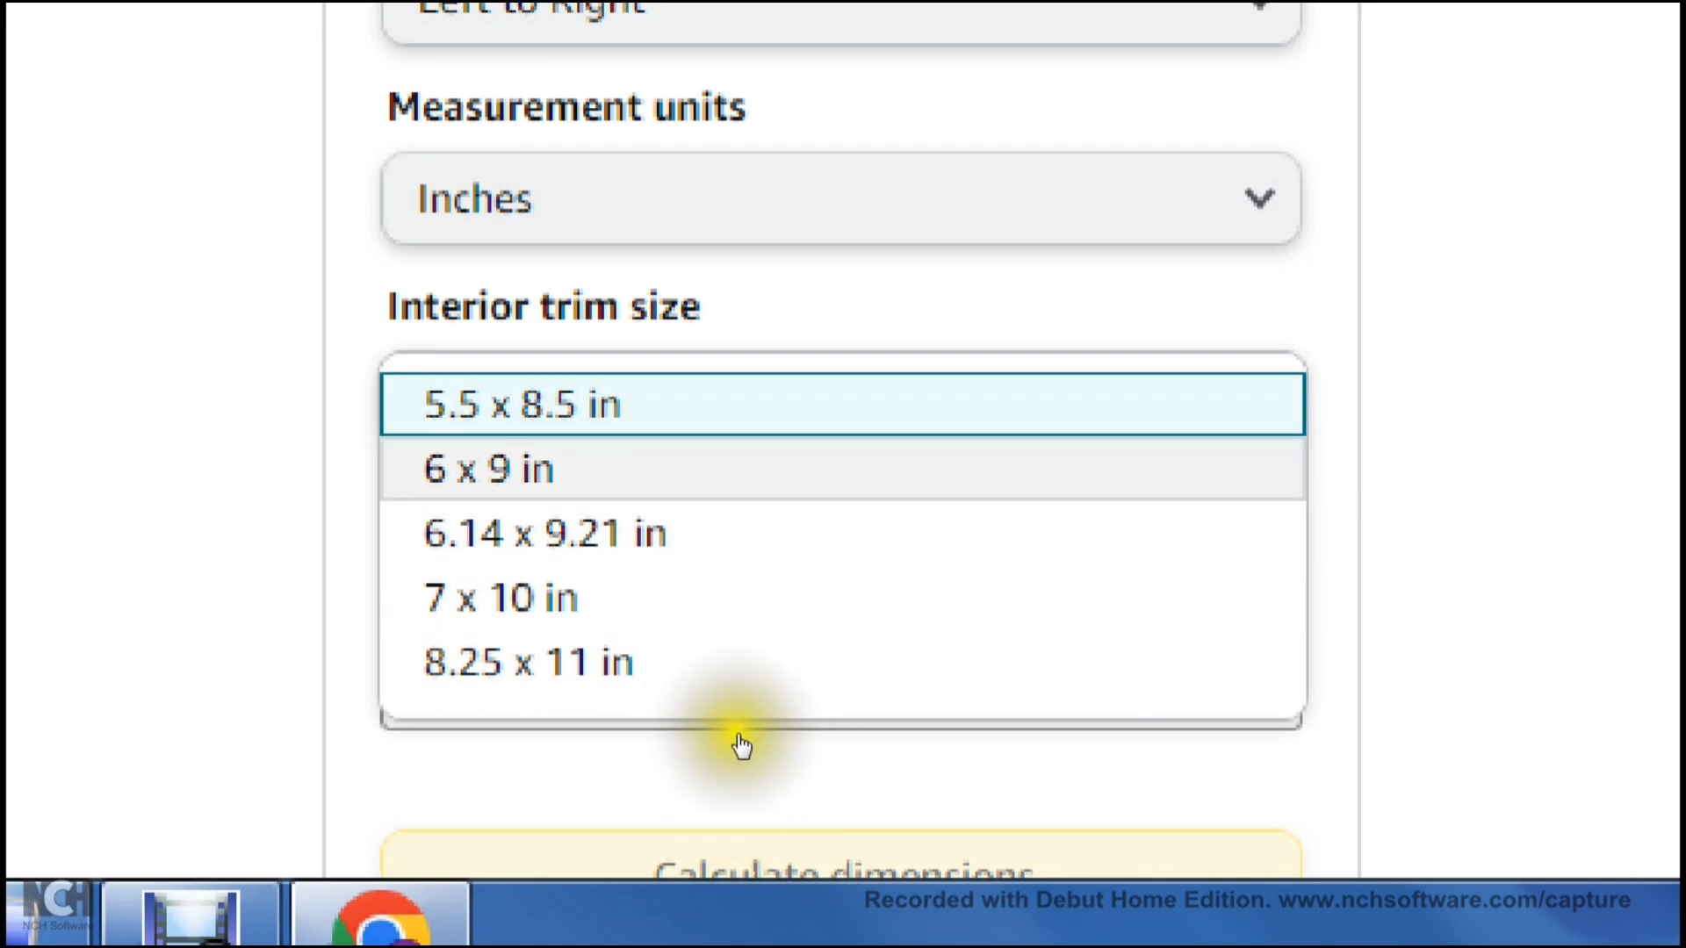
click(630, 491)
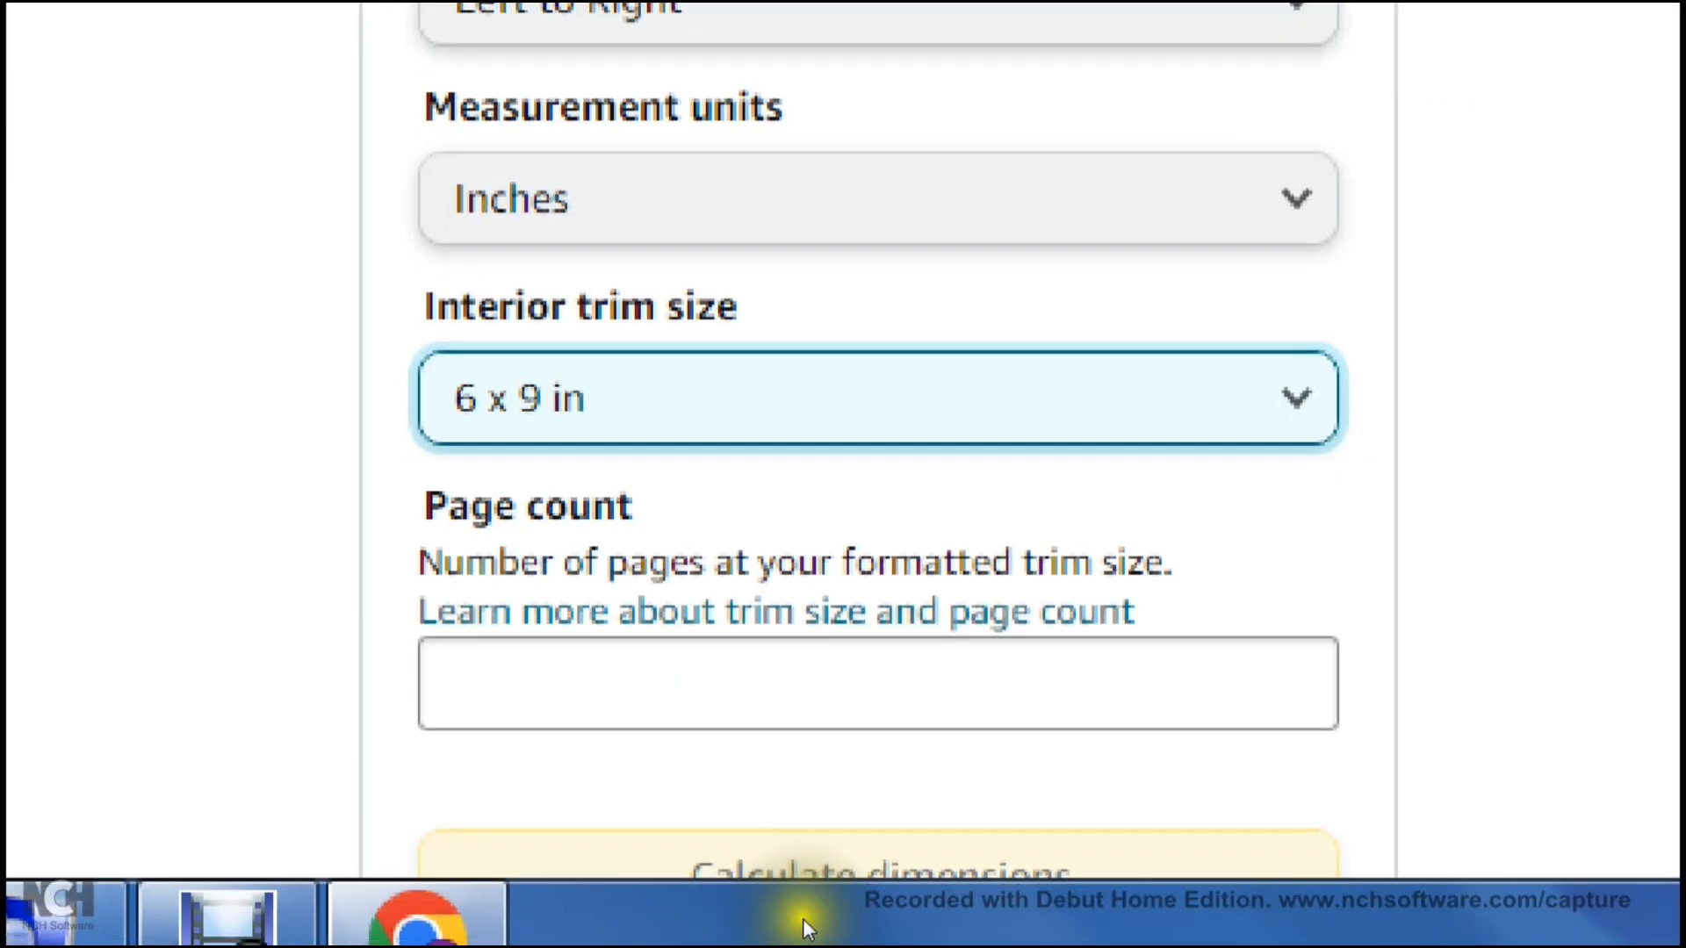
- Enter a page count of 200 and calculate the cover dimensions
click(805, 821)
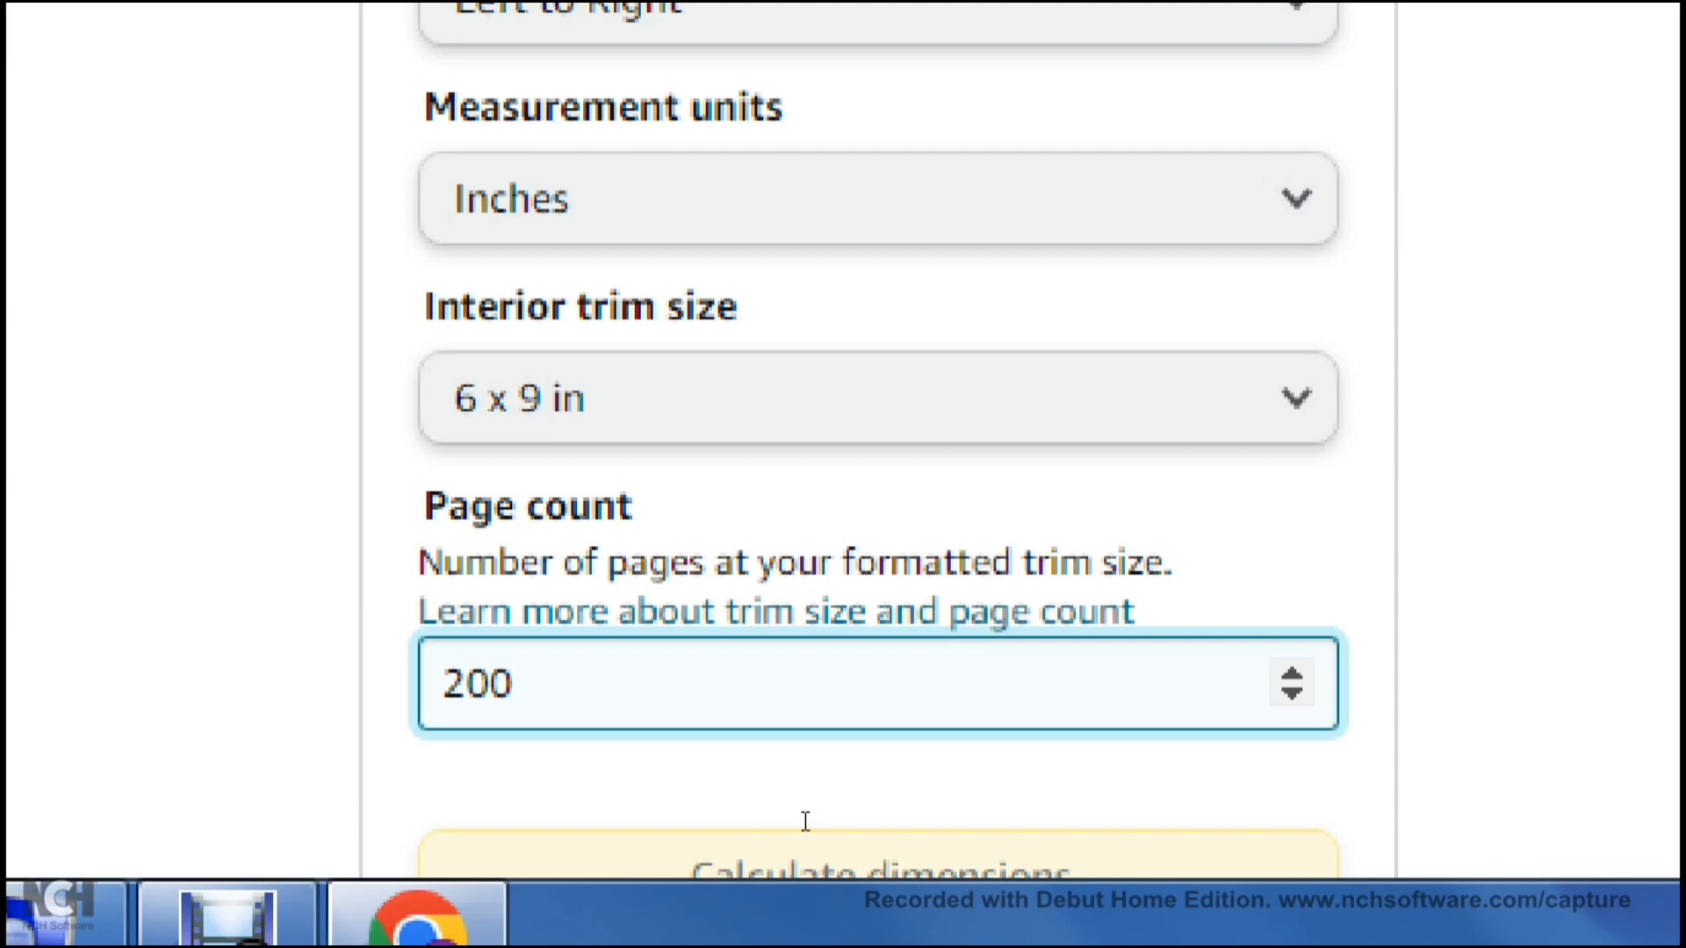
click(771, 855)
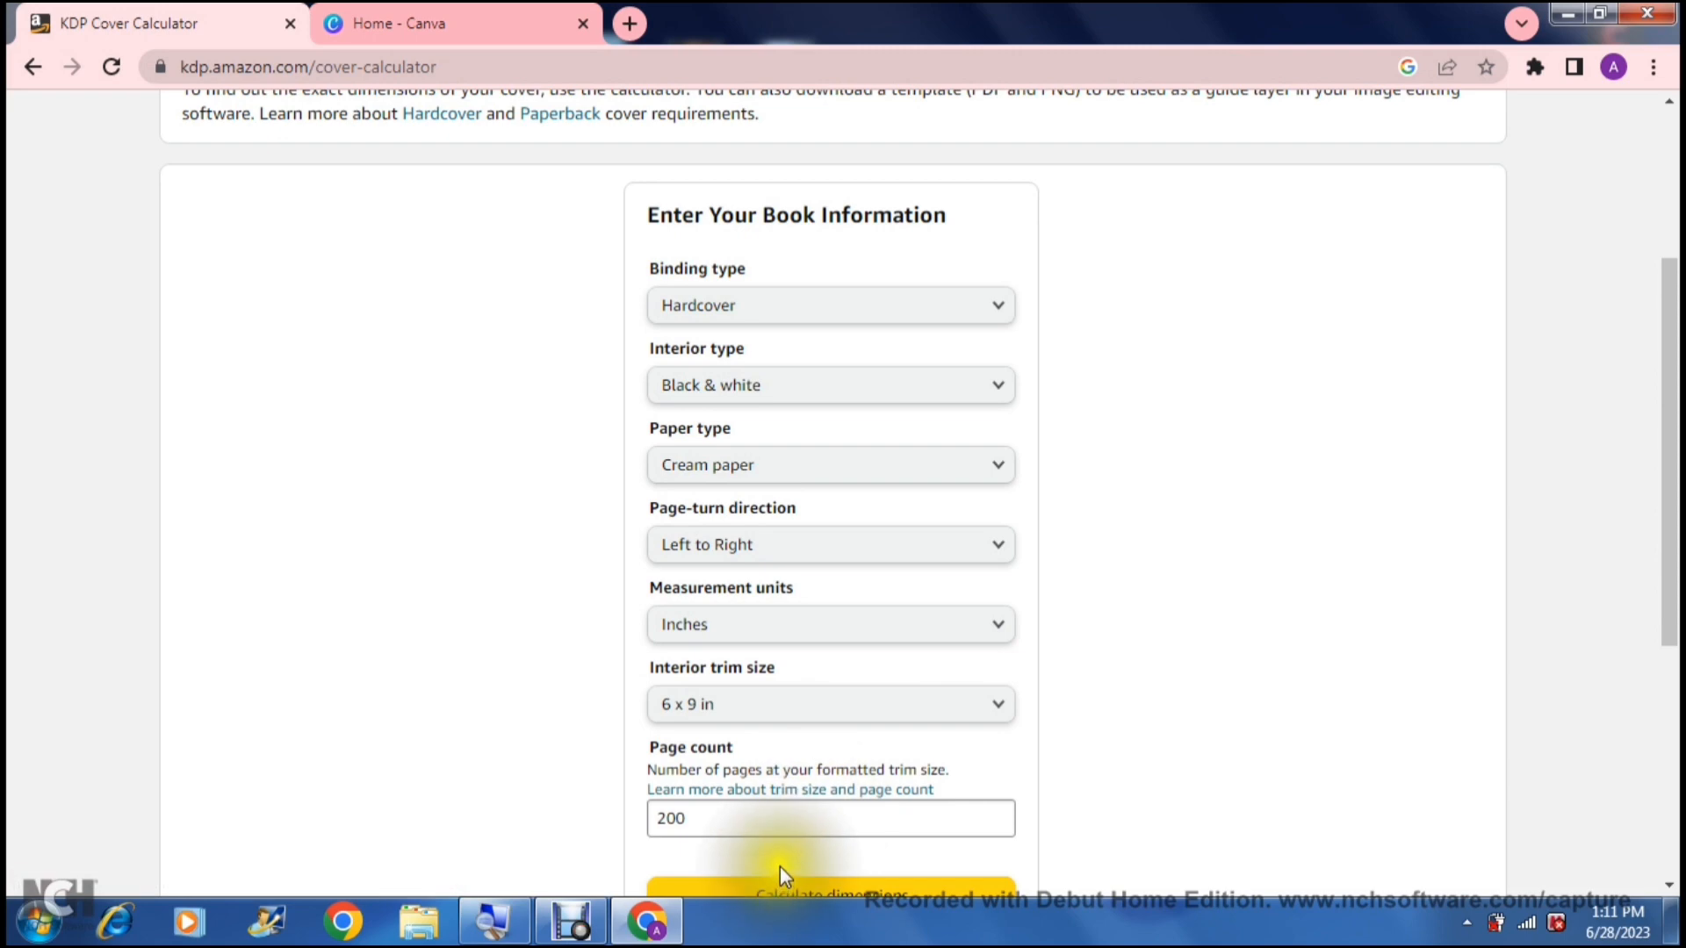
scroll(780, 866, down, 5)
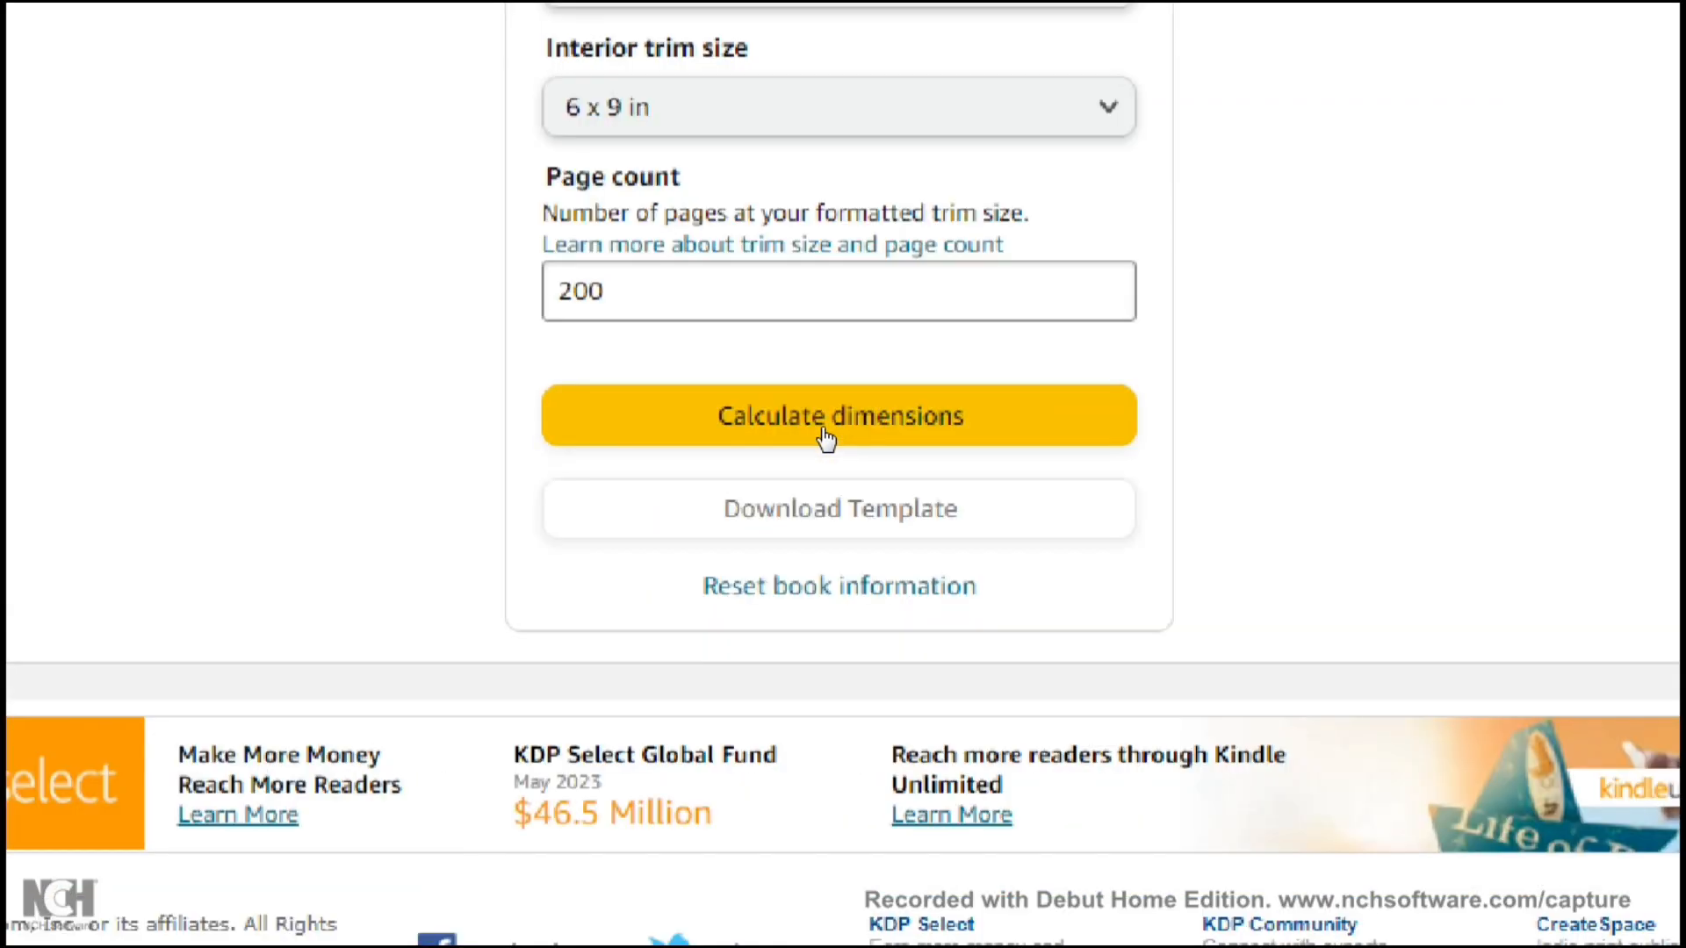
click(825, 421)
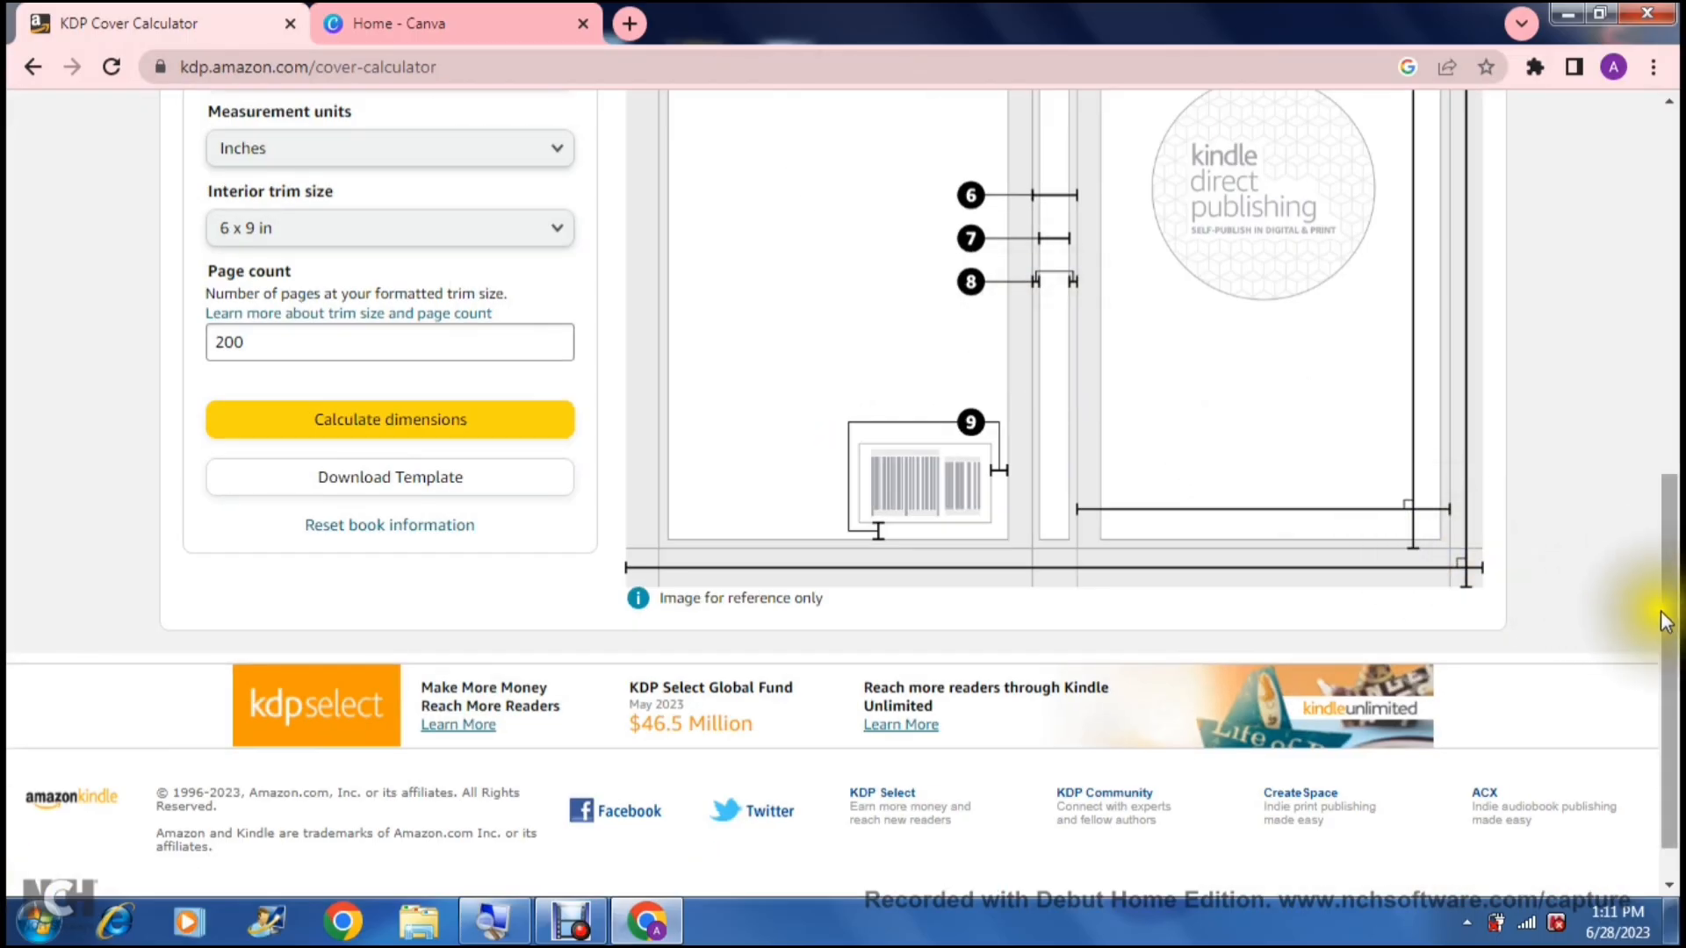
- Review the calculated cover dimensions and download the cover template
drag(1666, 620, 1663, 429)
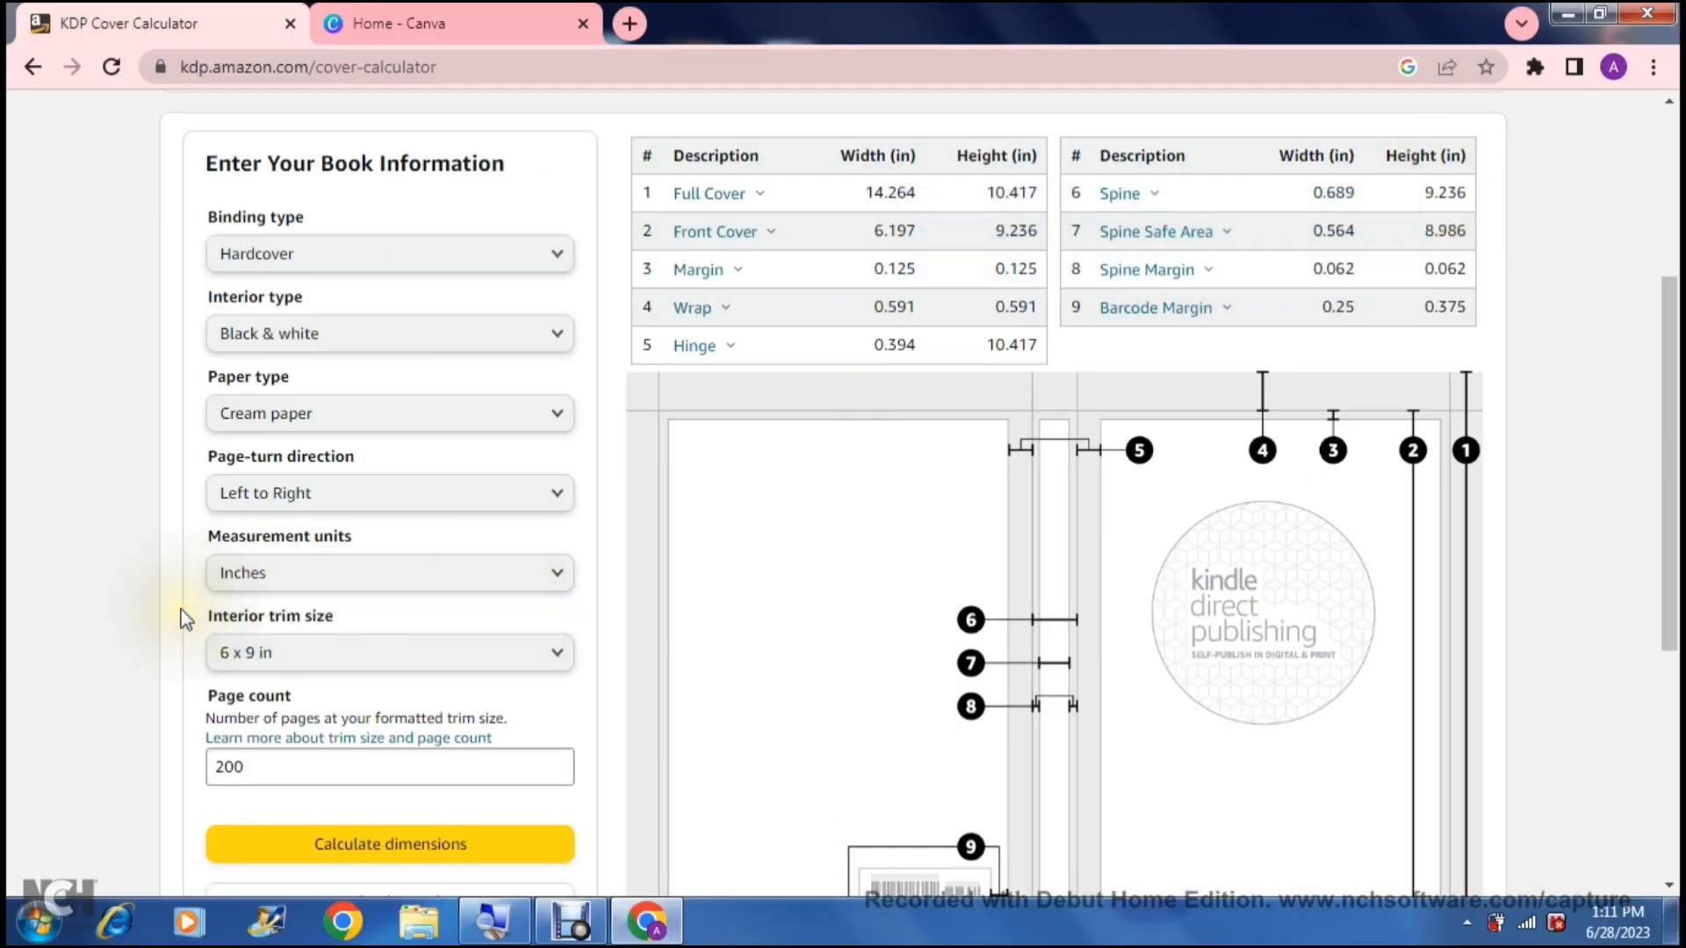
scroll(134, 608, down, 3)
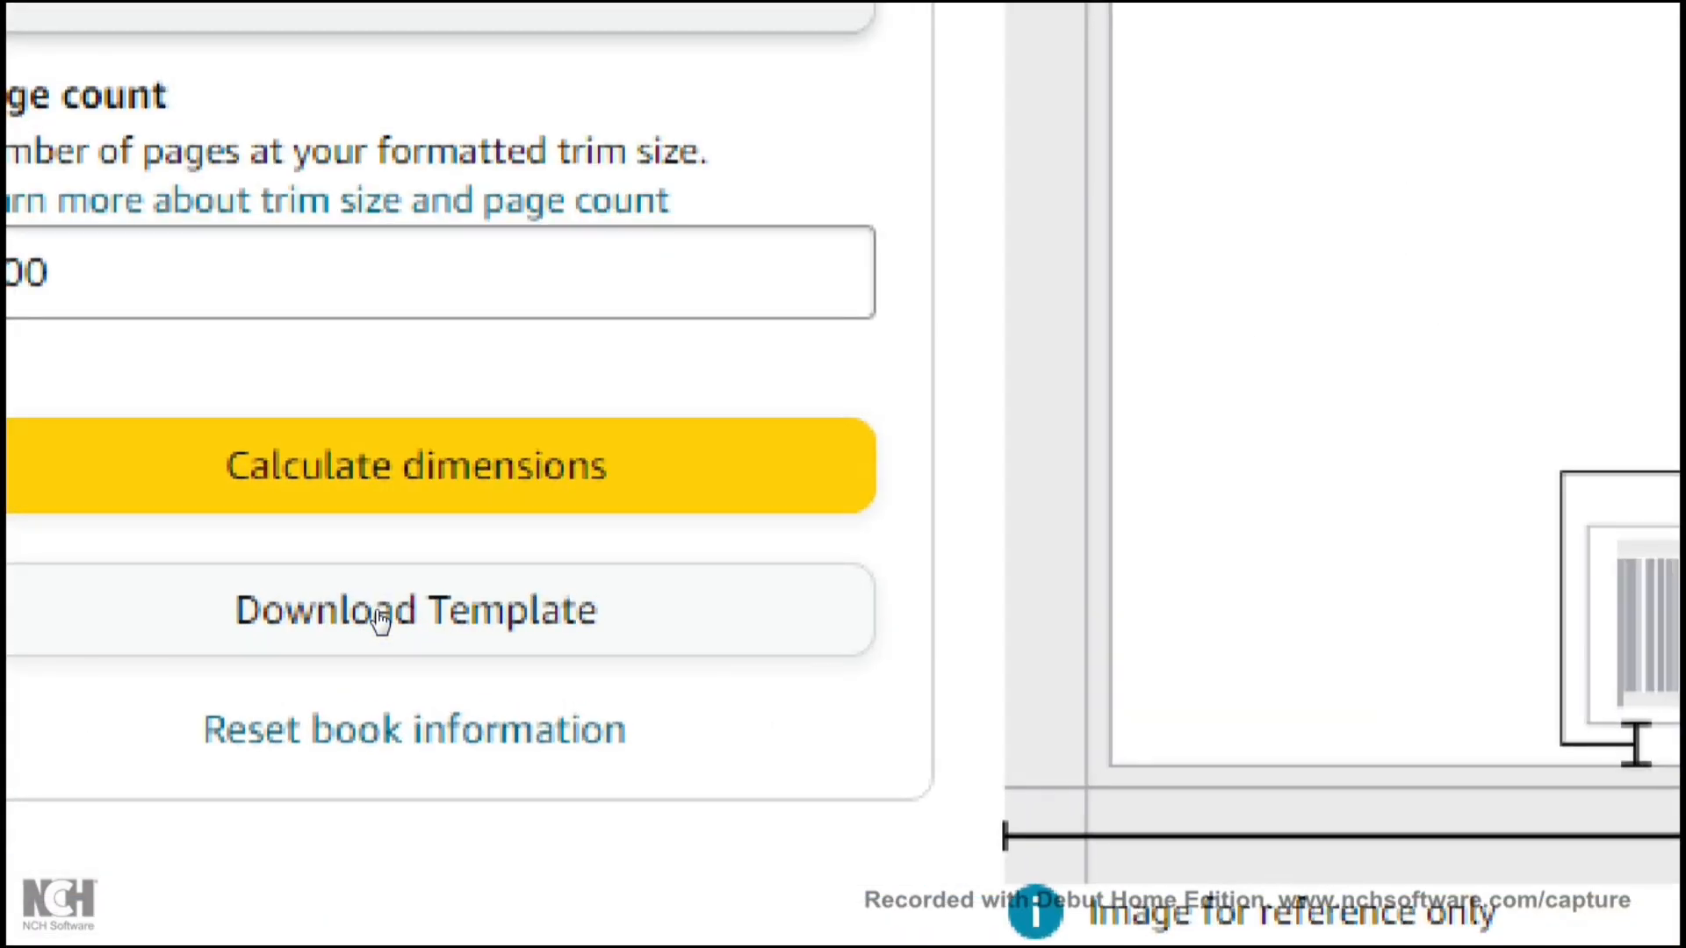
click(379, 619)
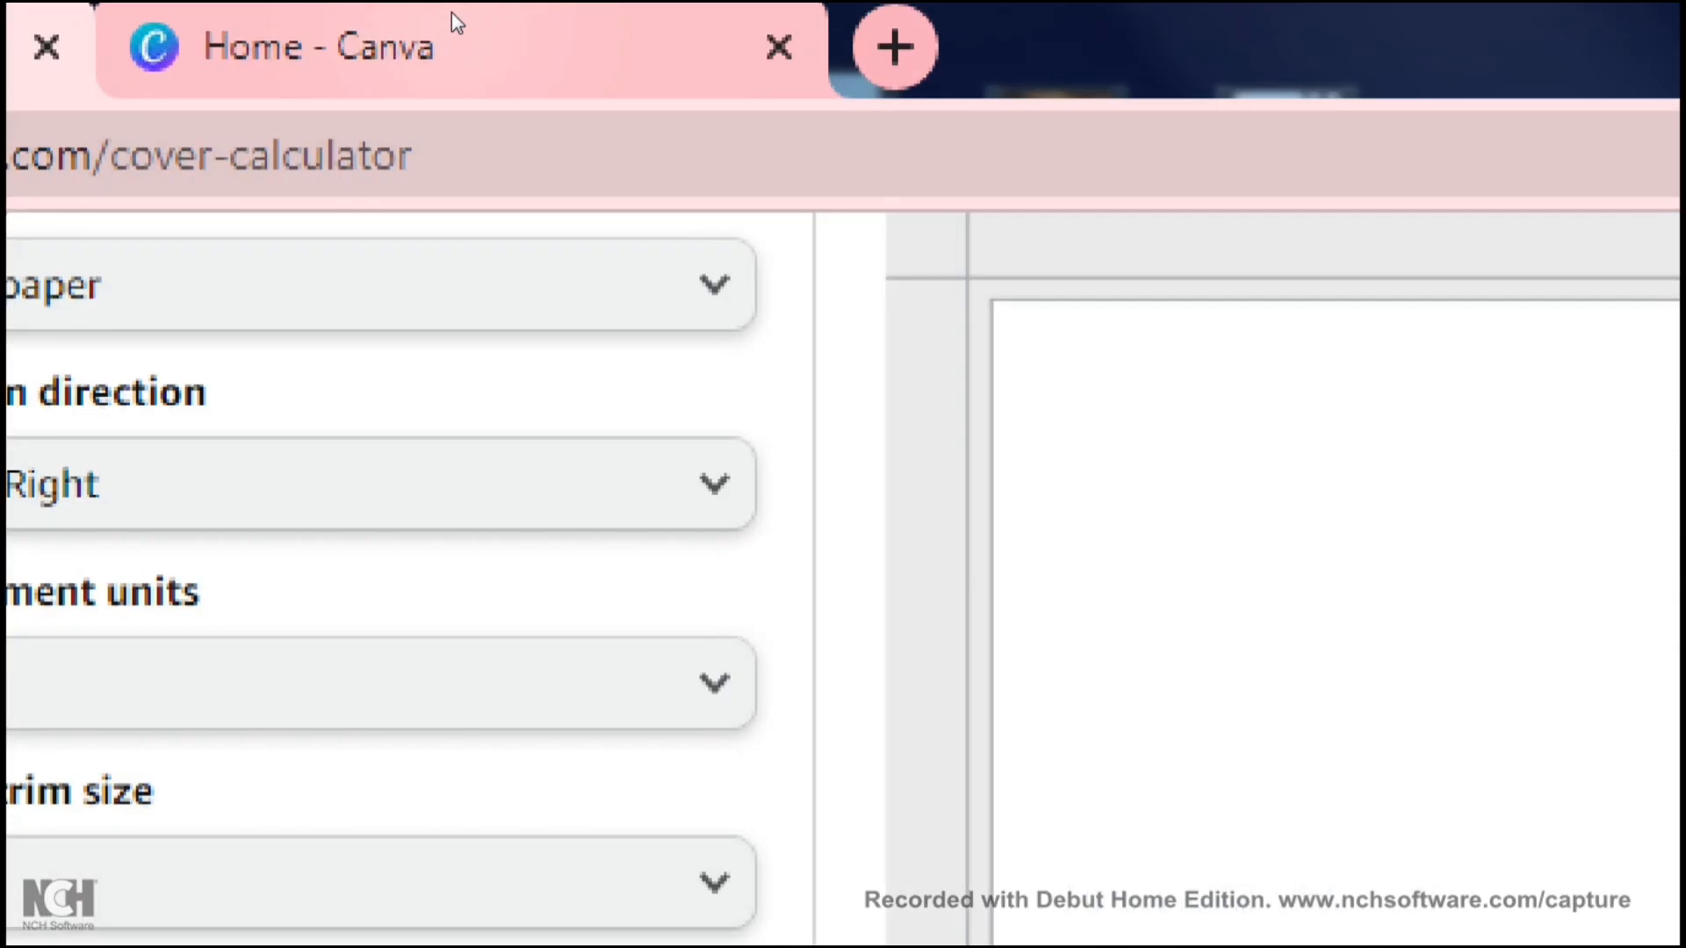
- Switch to Canva and start a custom-size design with its measurement unit set to inches
click(451, 13)
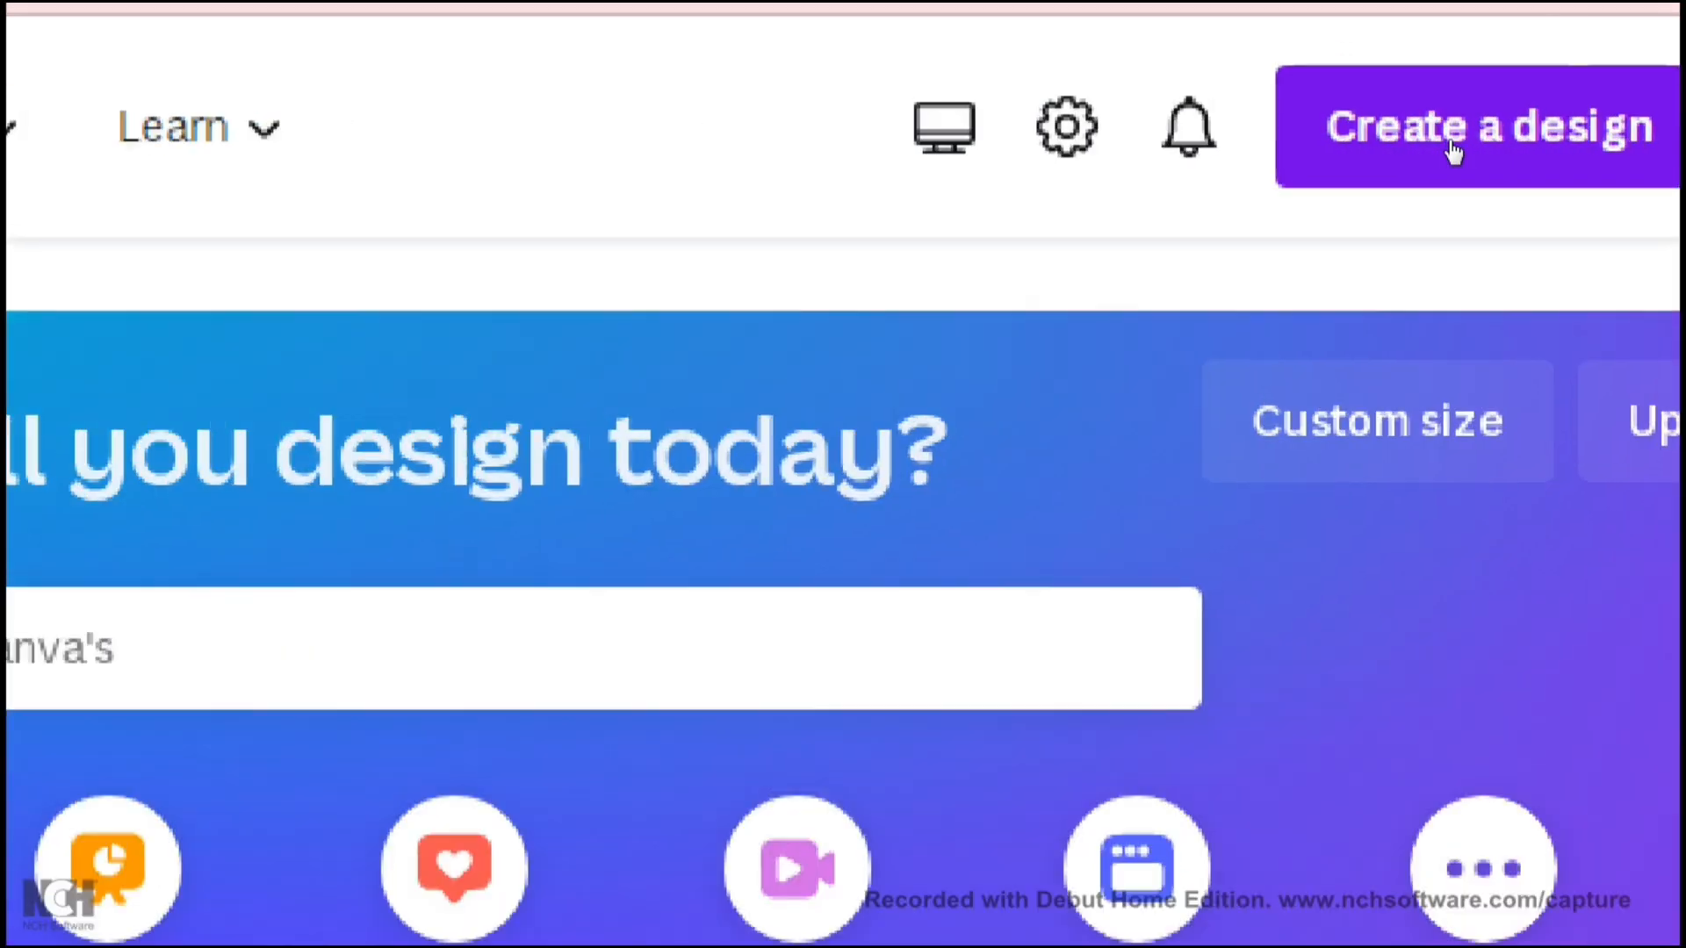
click(1452, 145)
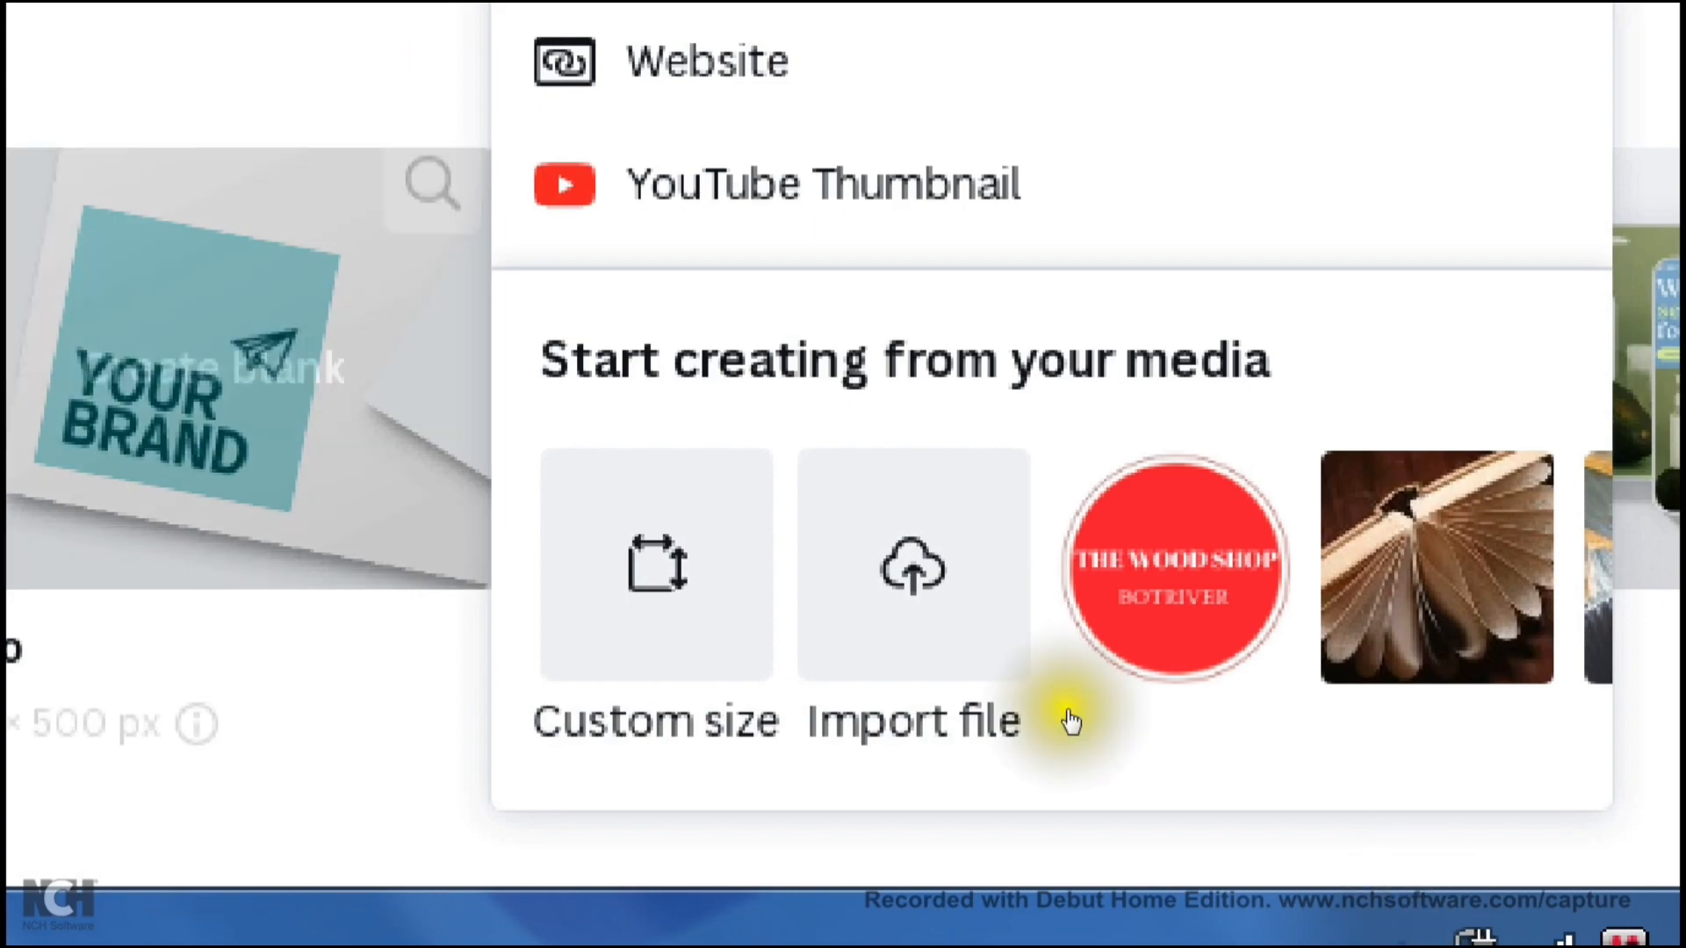
click(656, 564)
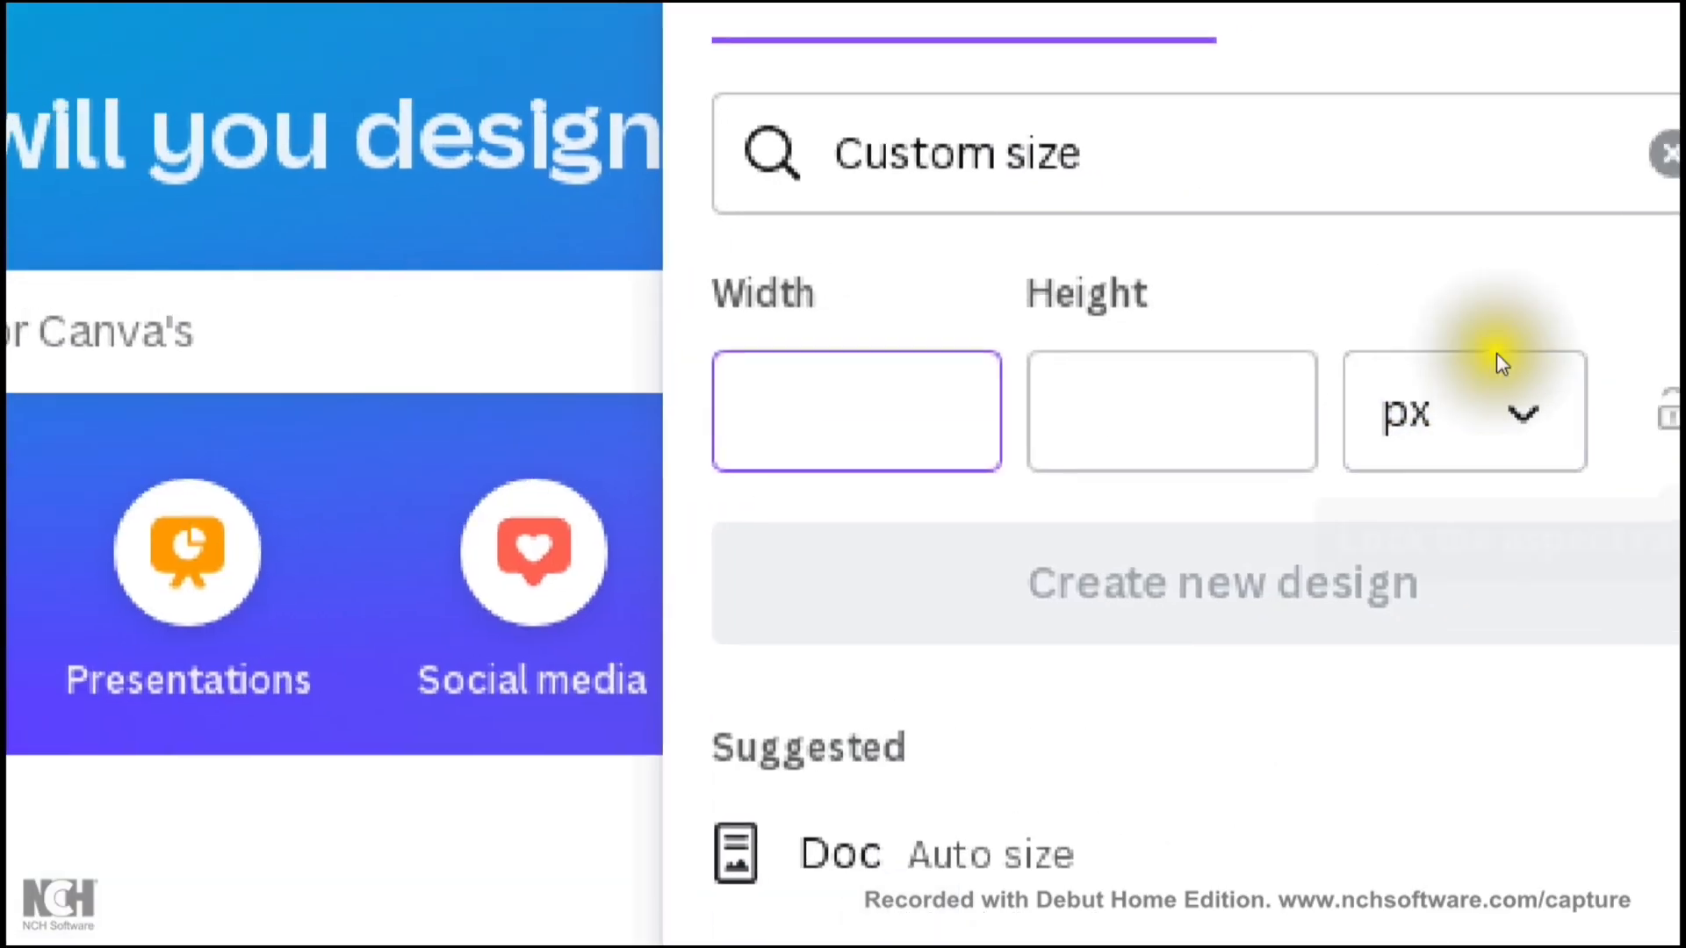
click(1570, 358)
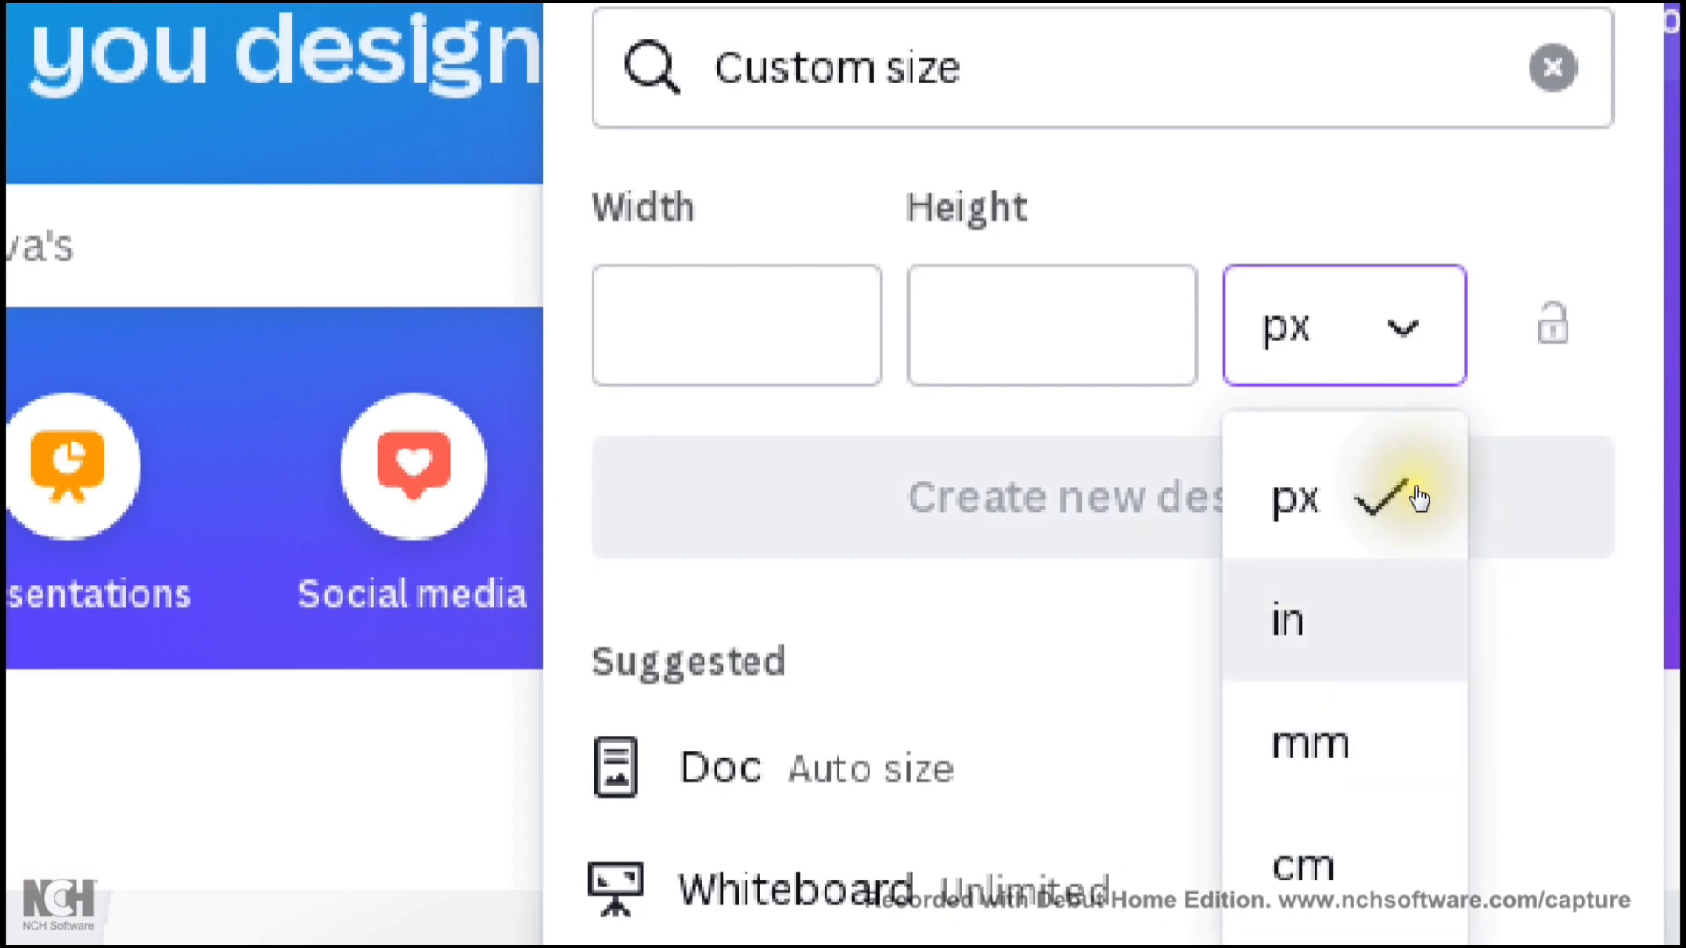
click(1420, 500)
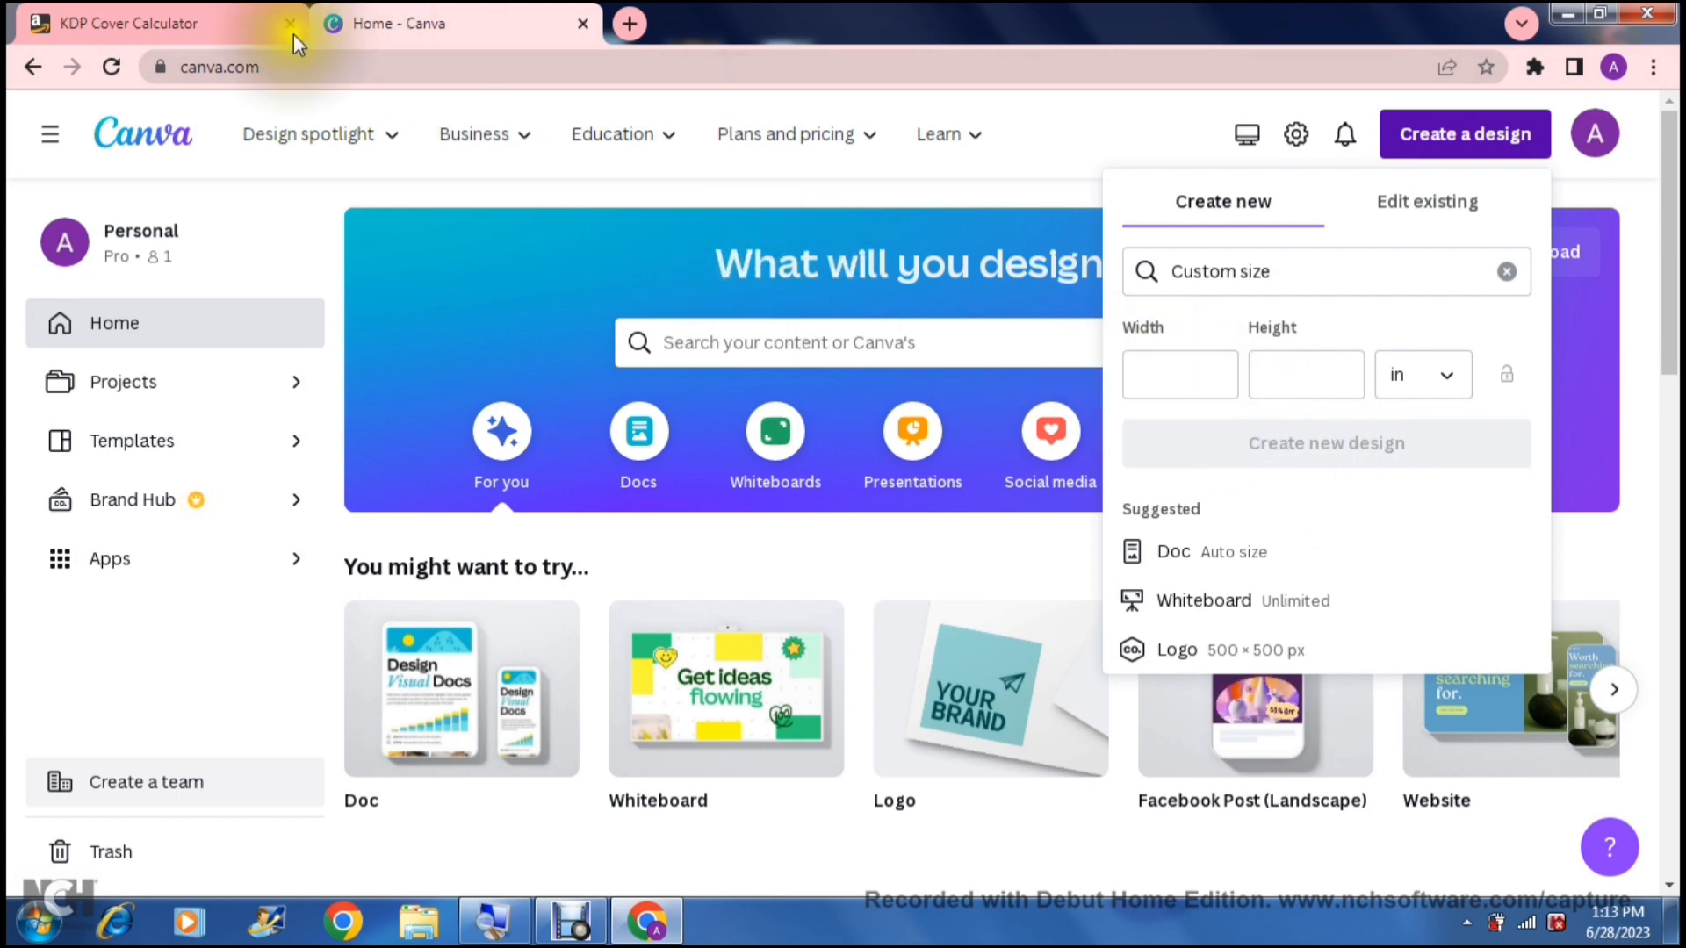
- Copy the full cover width of 14.264 in from the KDP Cover Calculator into the custom design's width in Canva
click(203, 23)
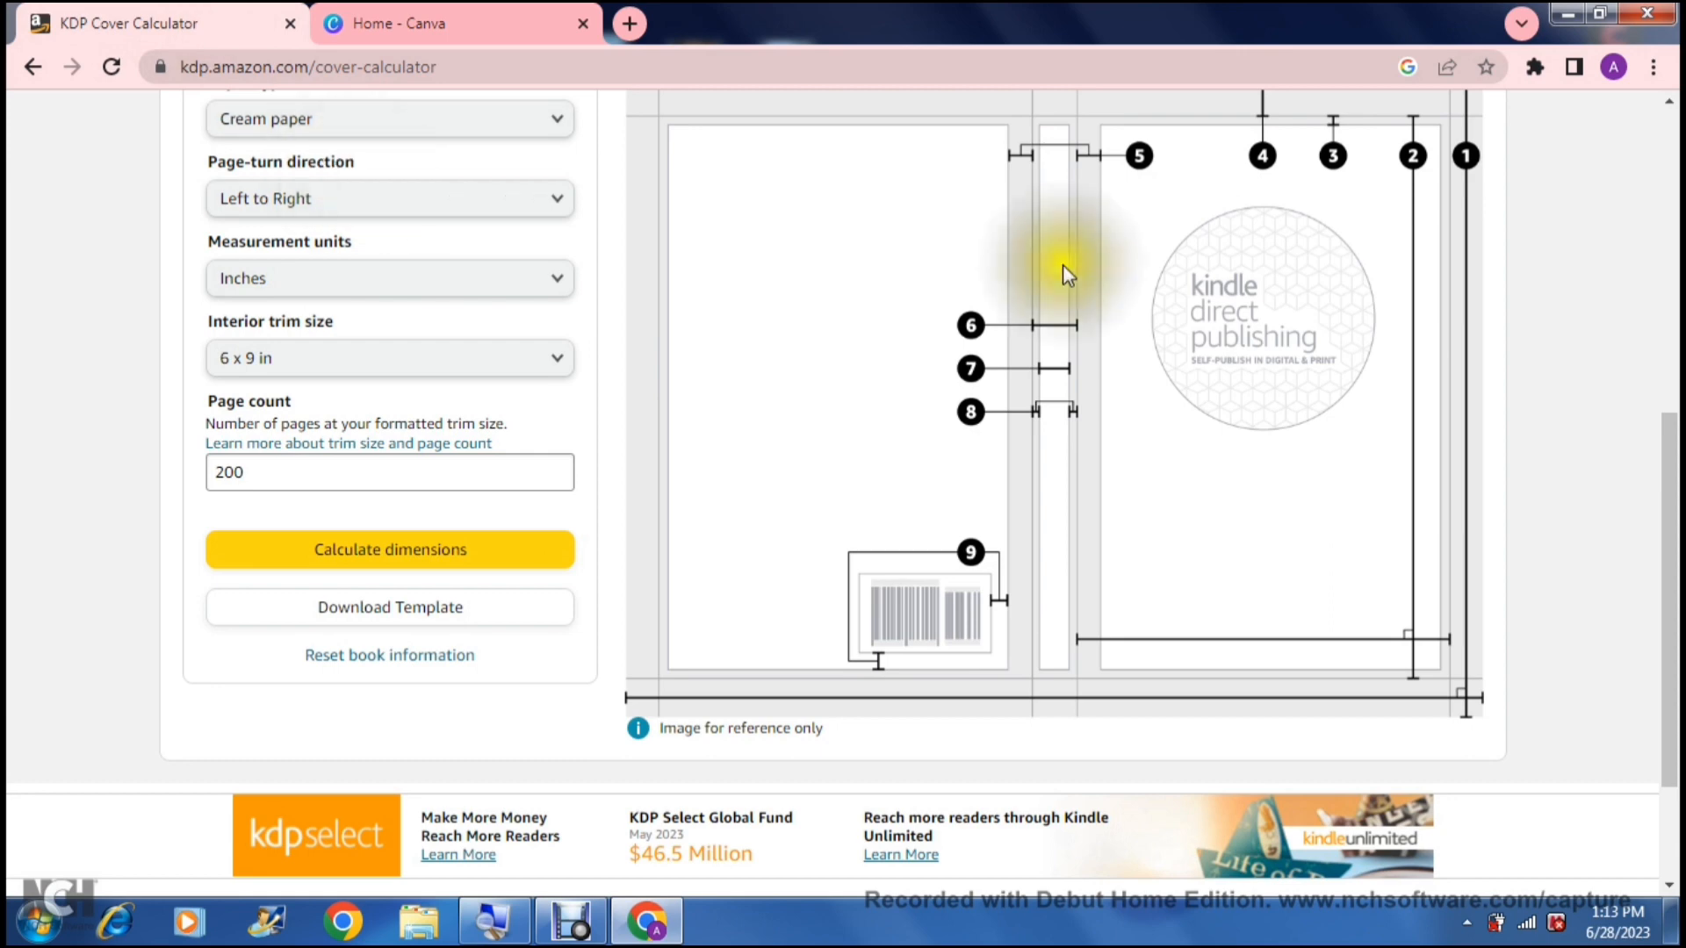
scroll(1068, 274, up, 3)
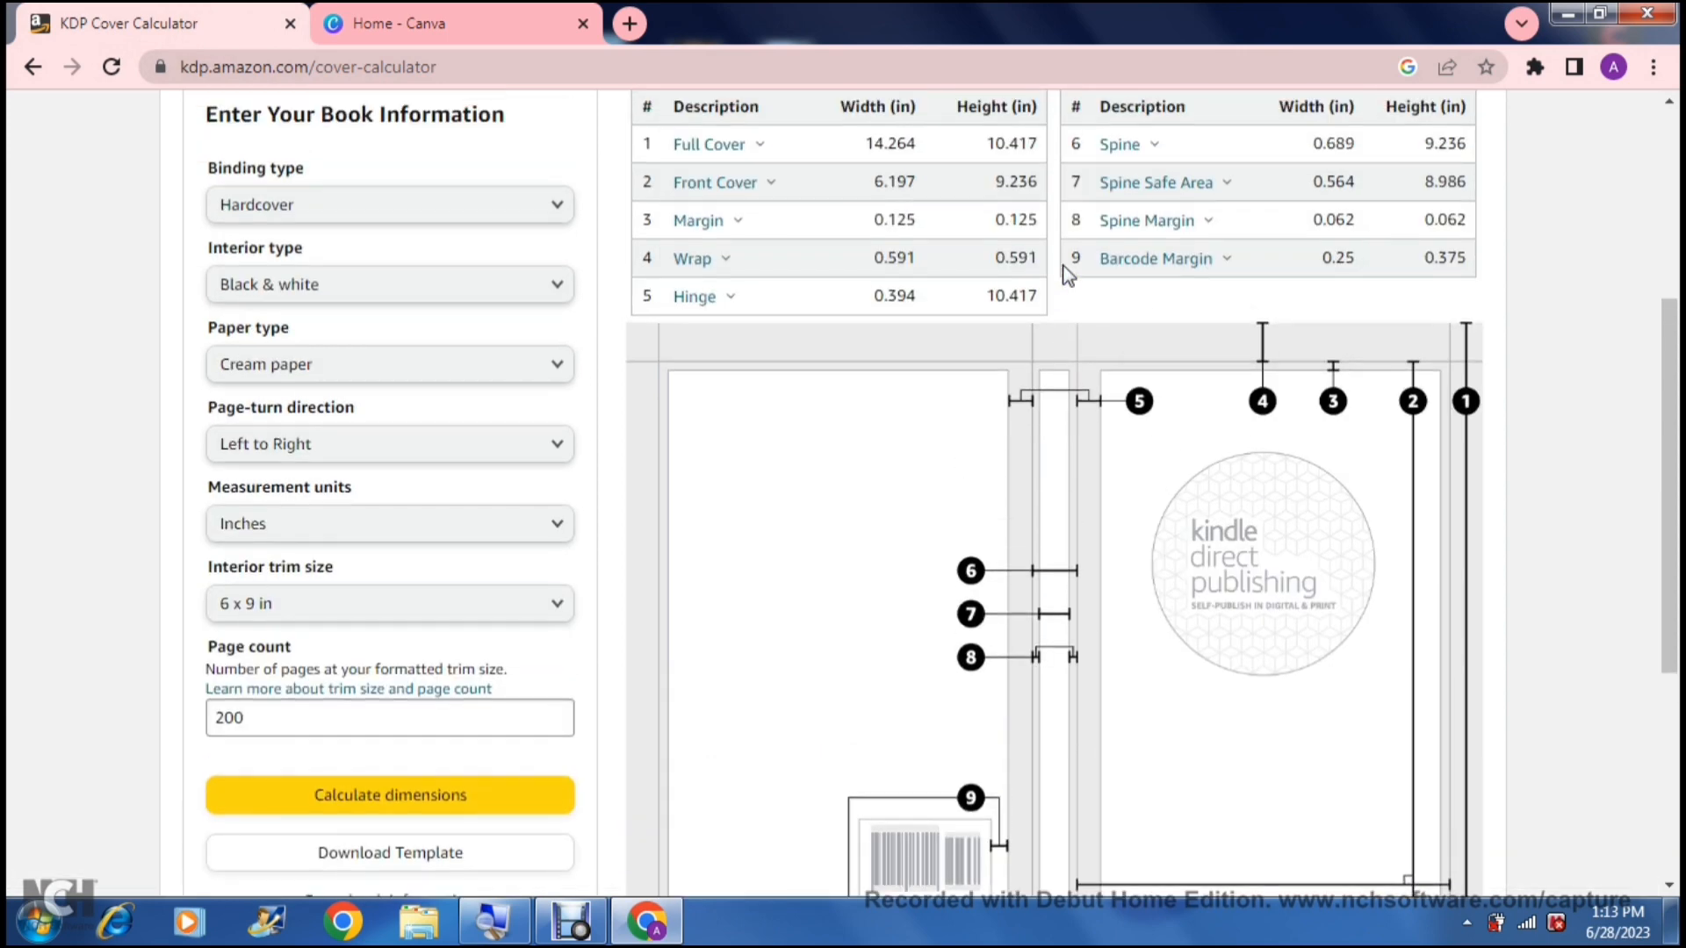
scroll(1208, 391, up, 3)
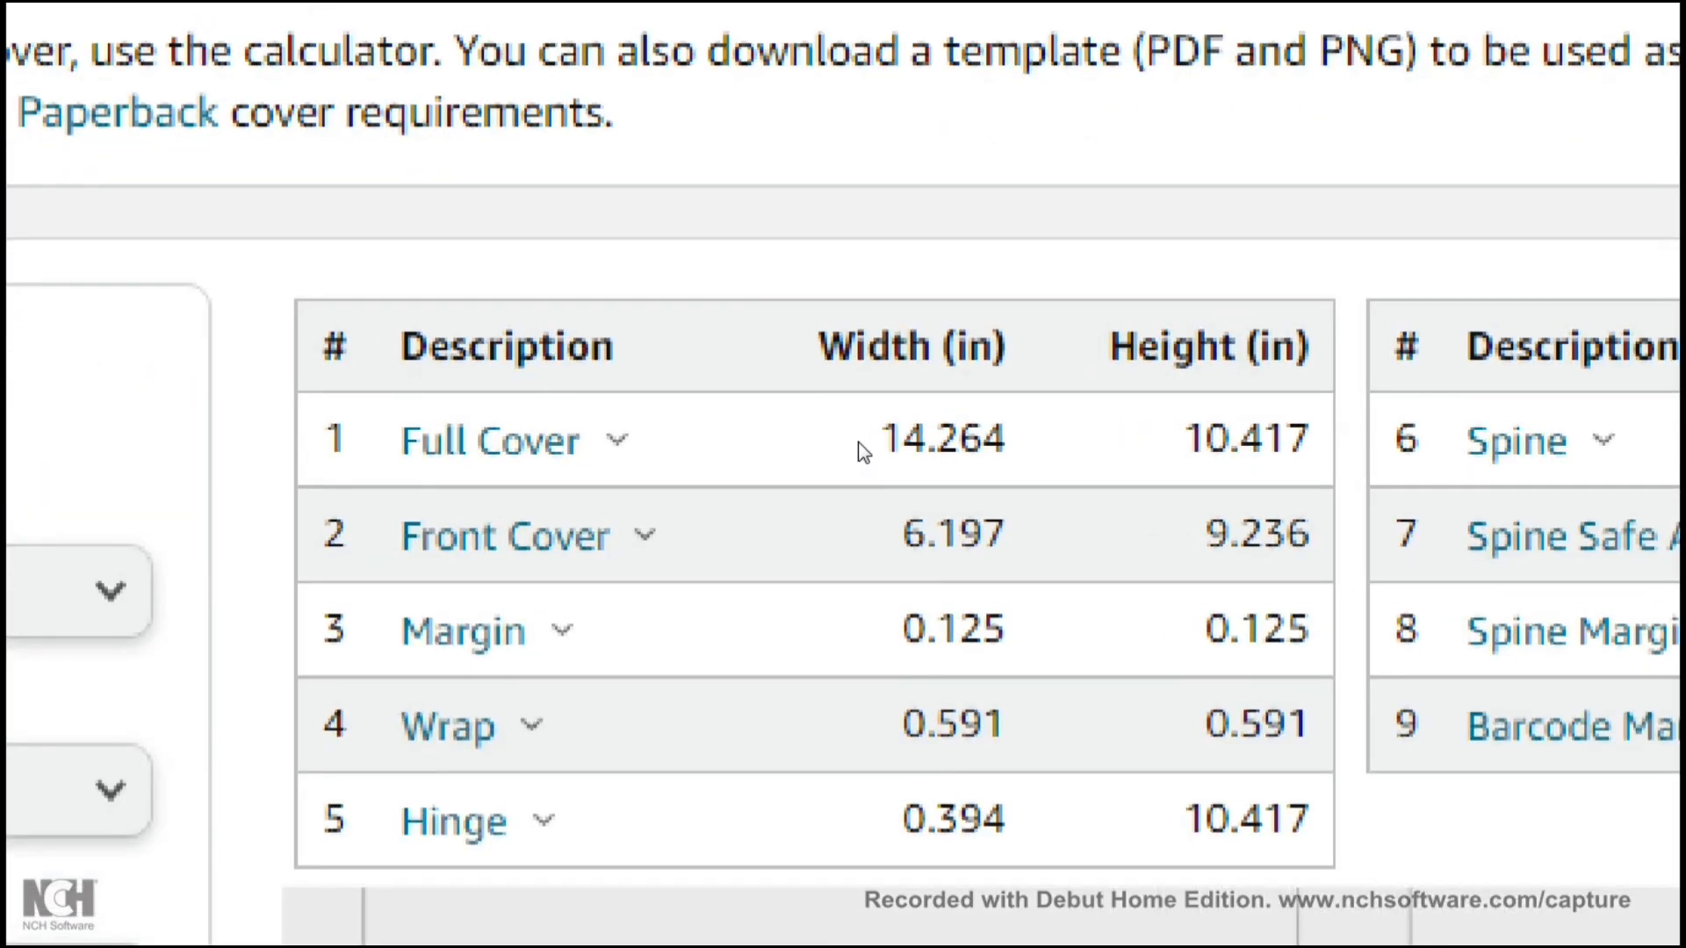
double_click(886, 437)
key(ctrl+c)
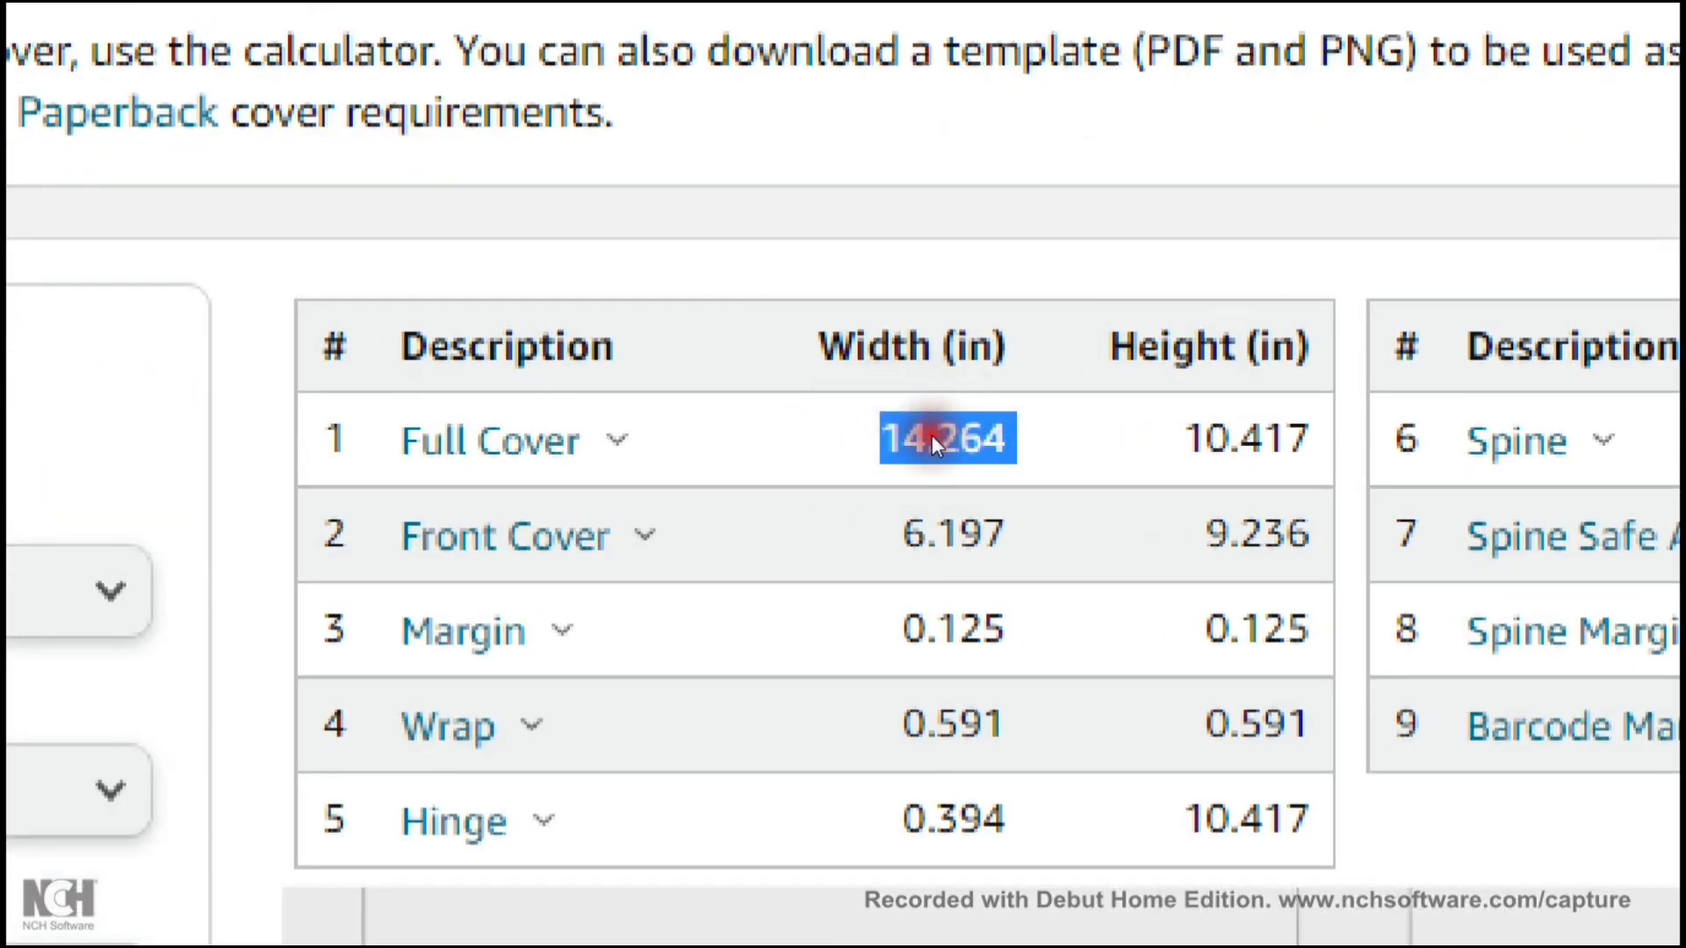
drag(1002, 439, 896, 439)
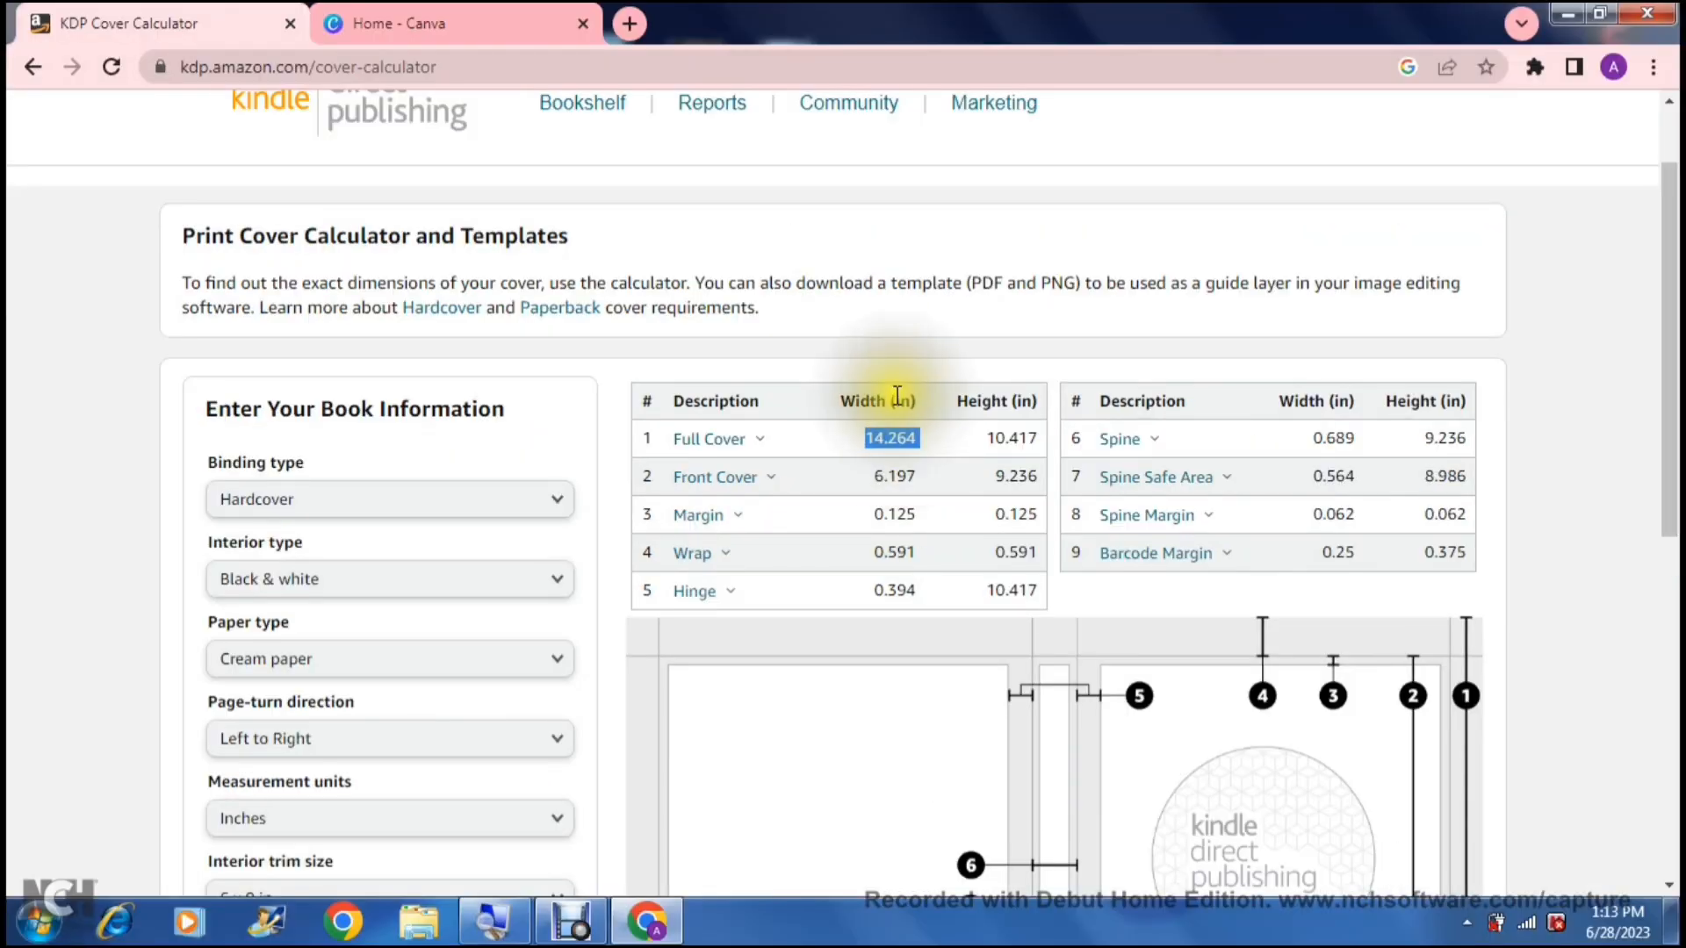
click(483, 23)
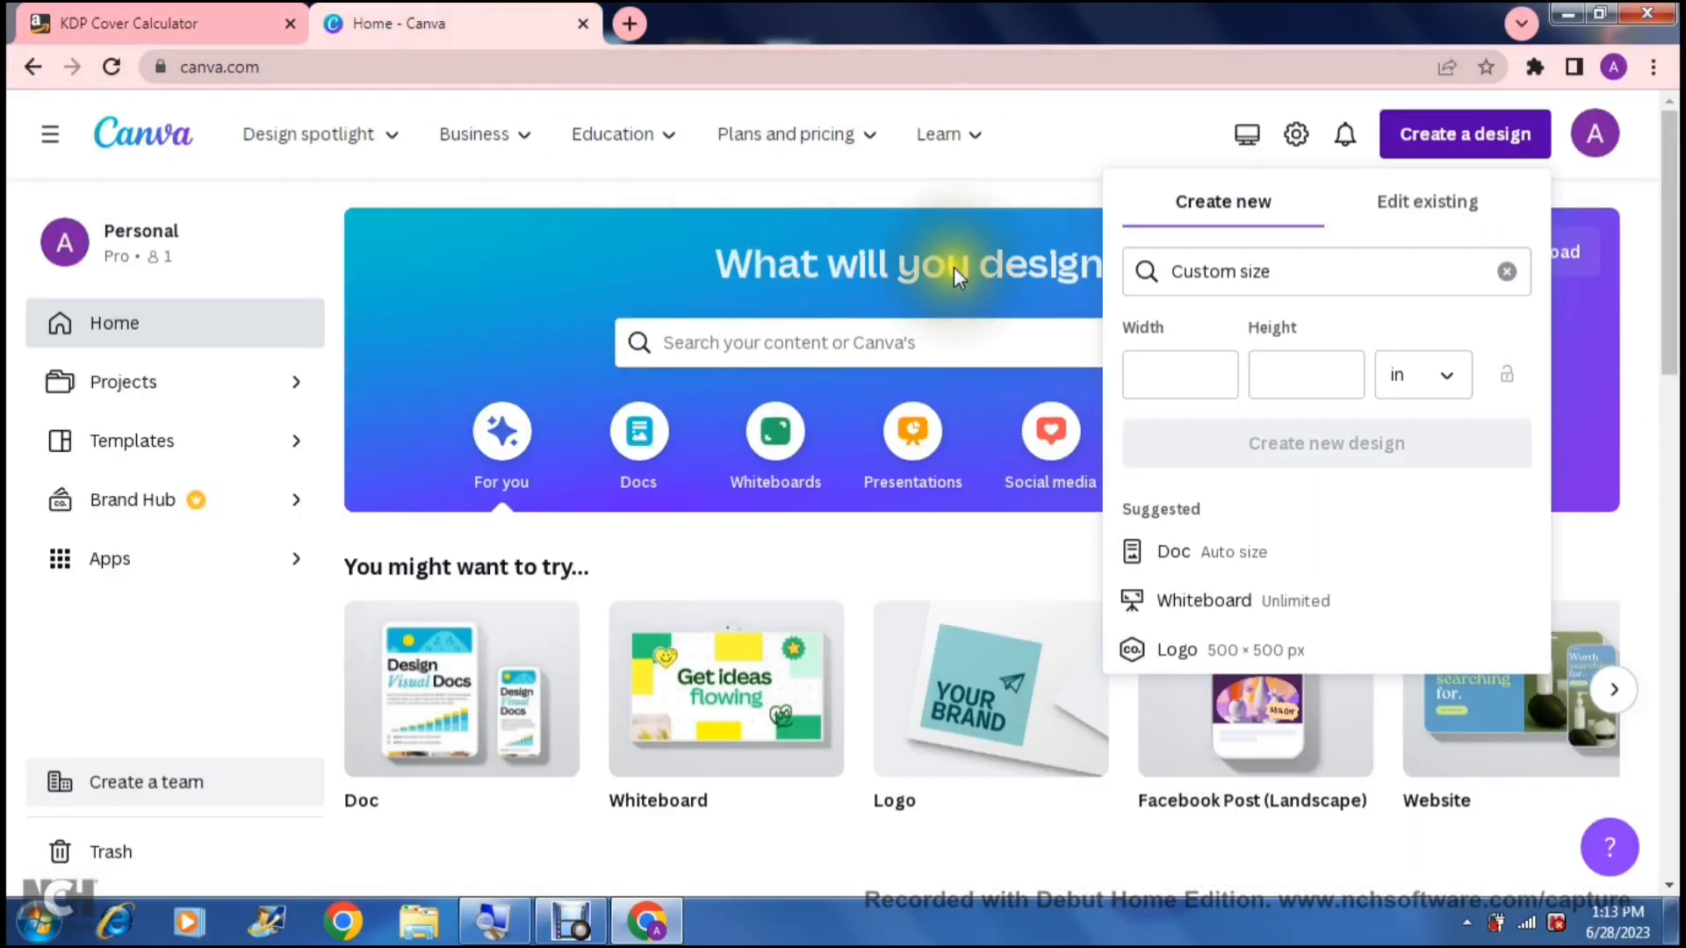
click(1129, 366)
key(ctrl+v)
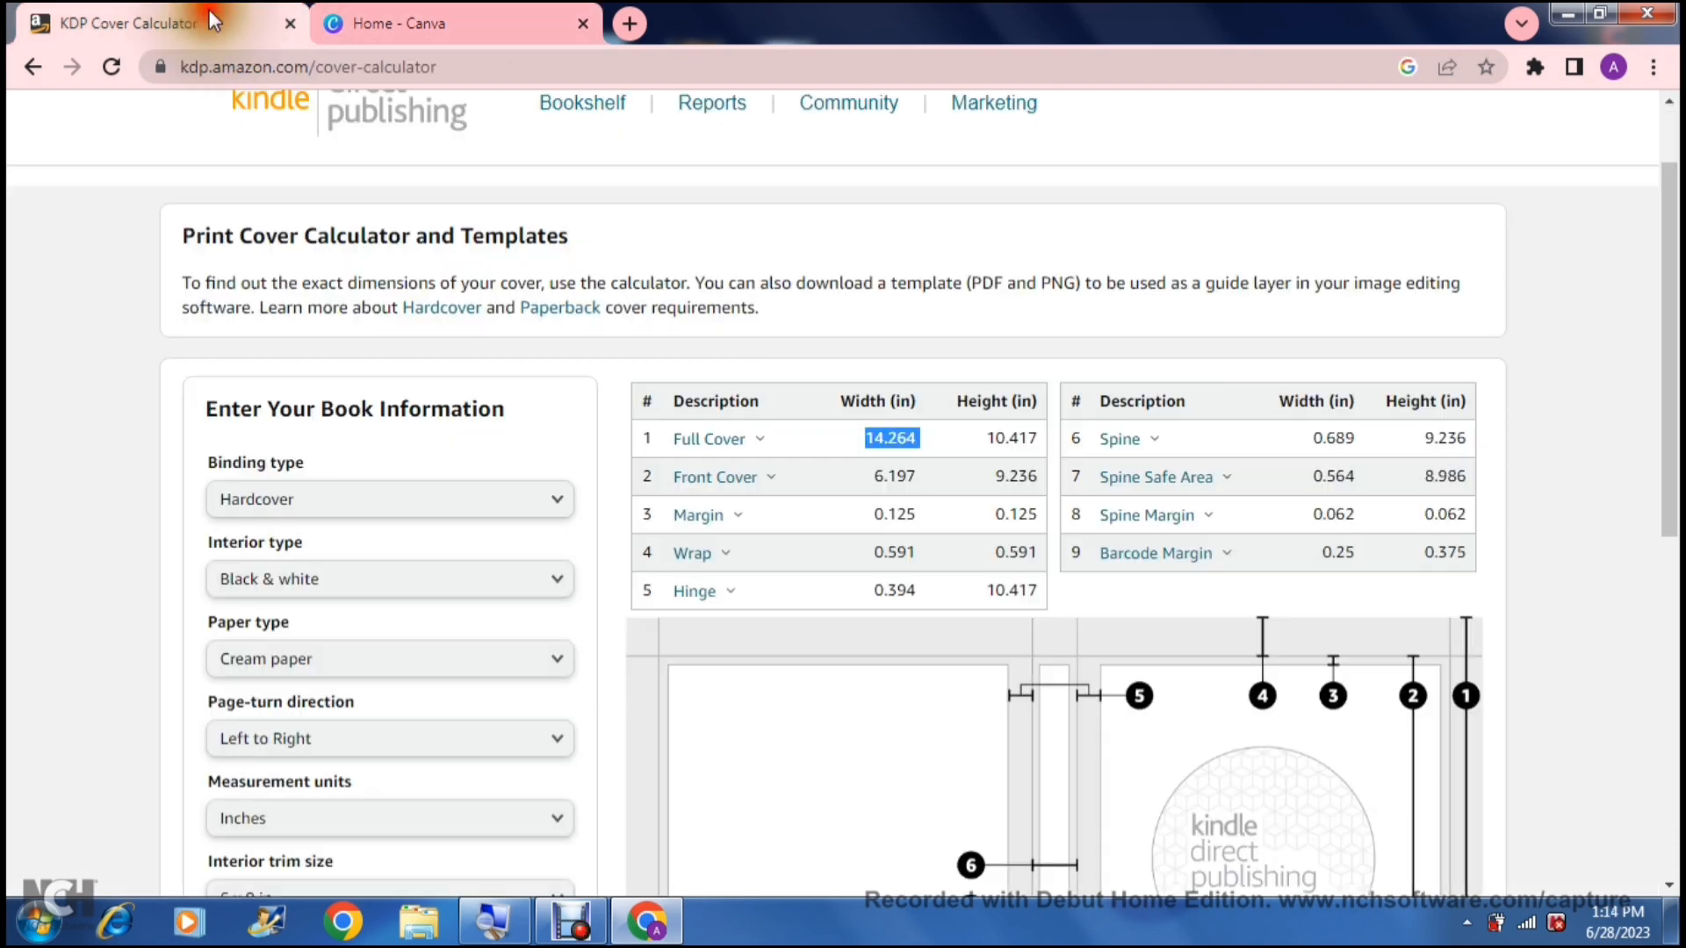
- Copy the full cover height of 10.417 in from the KDP Cover Calculator into the custom design's height in Canva
click(264, 26)
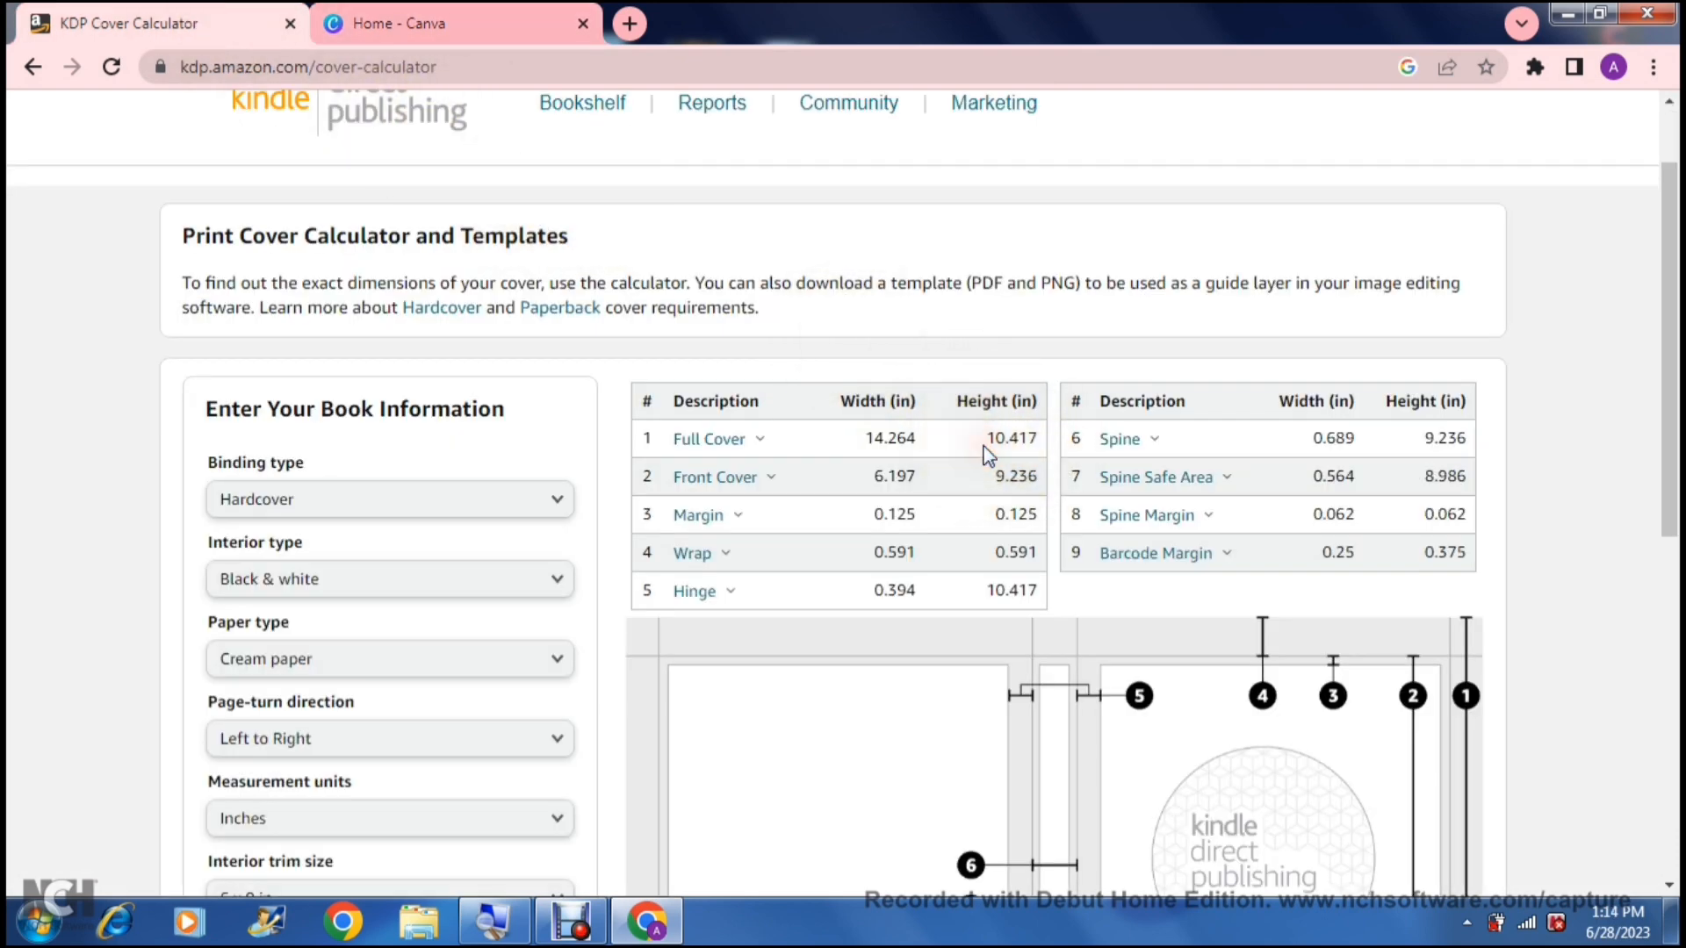
drag(987, 439, 1039, 448)
key(ctrl+c)
click(486, 21)
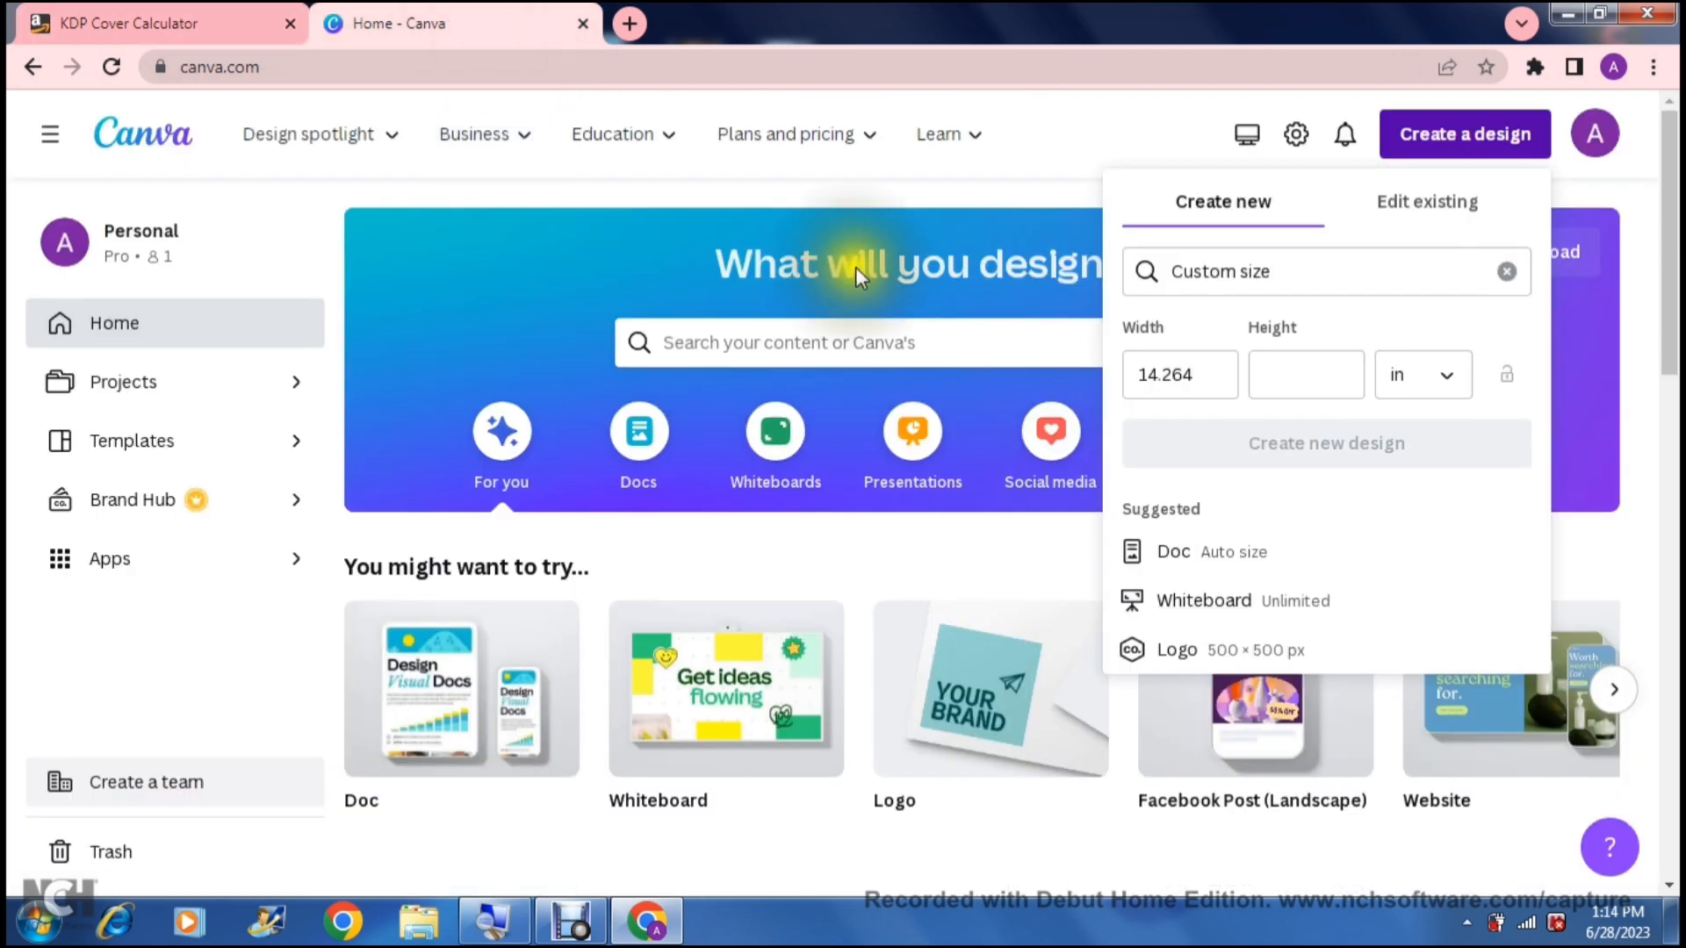
click(1285, 374)
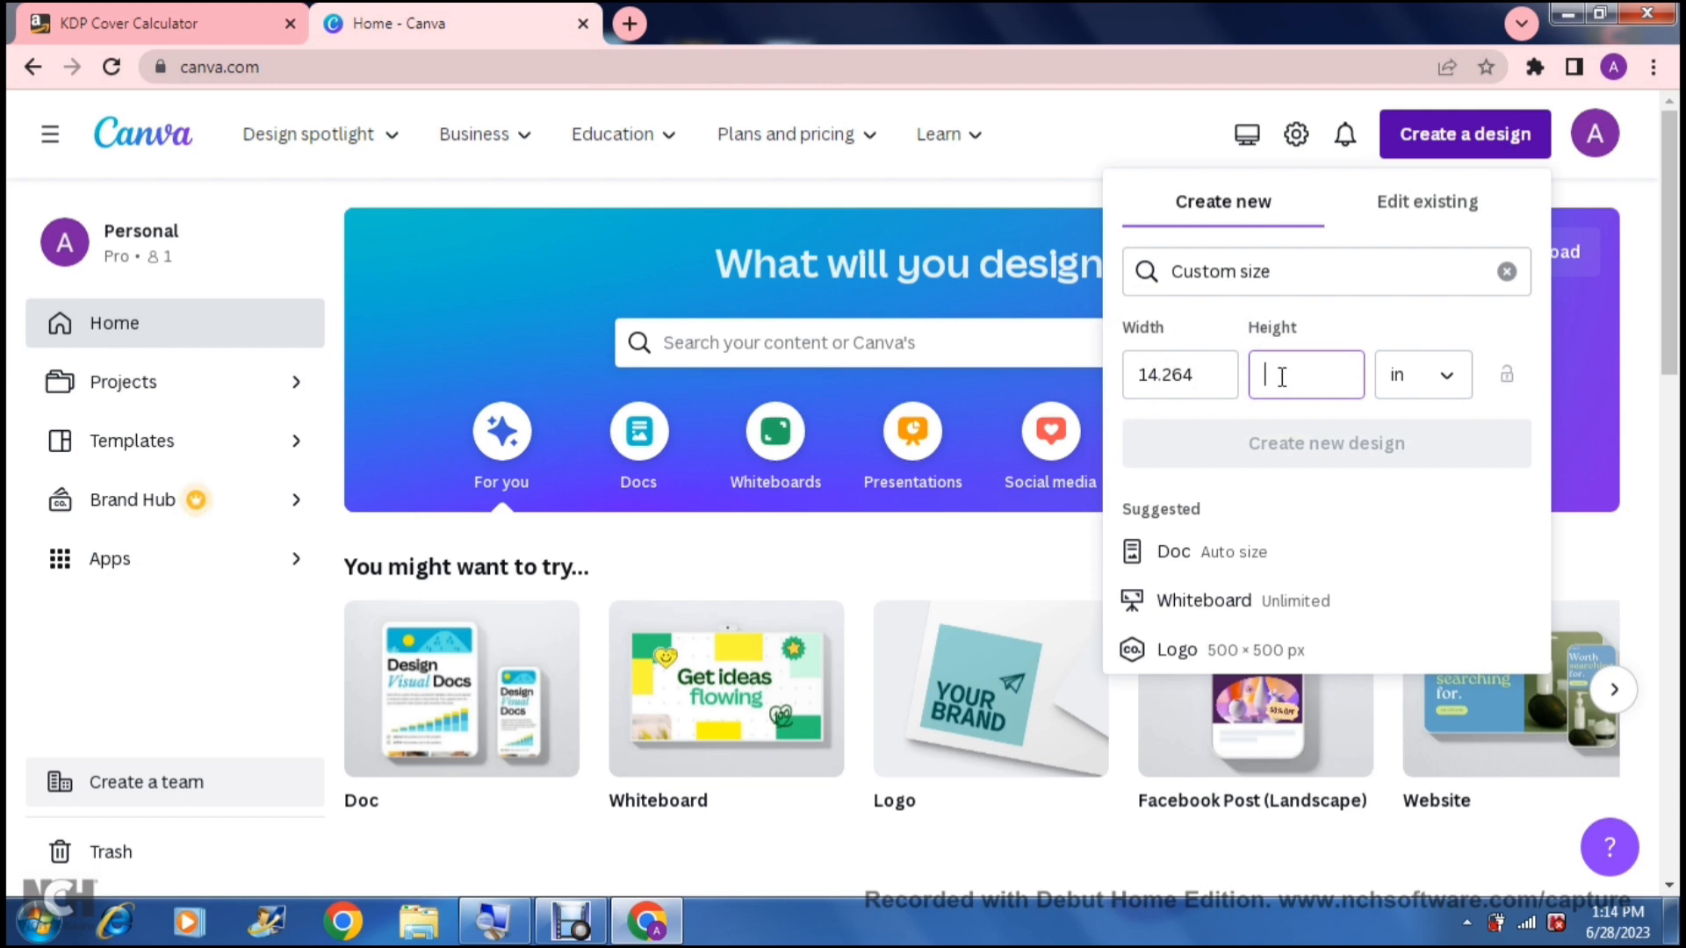
key(ctrl+v)
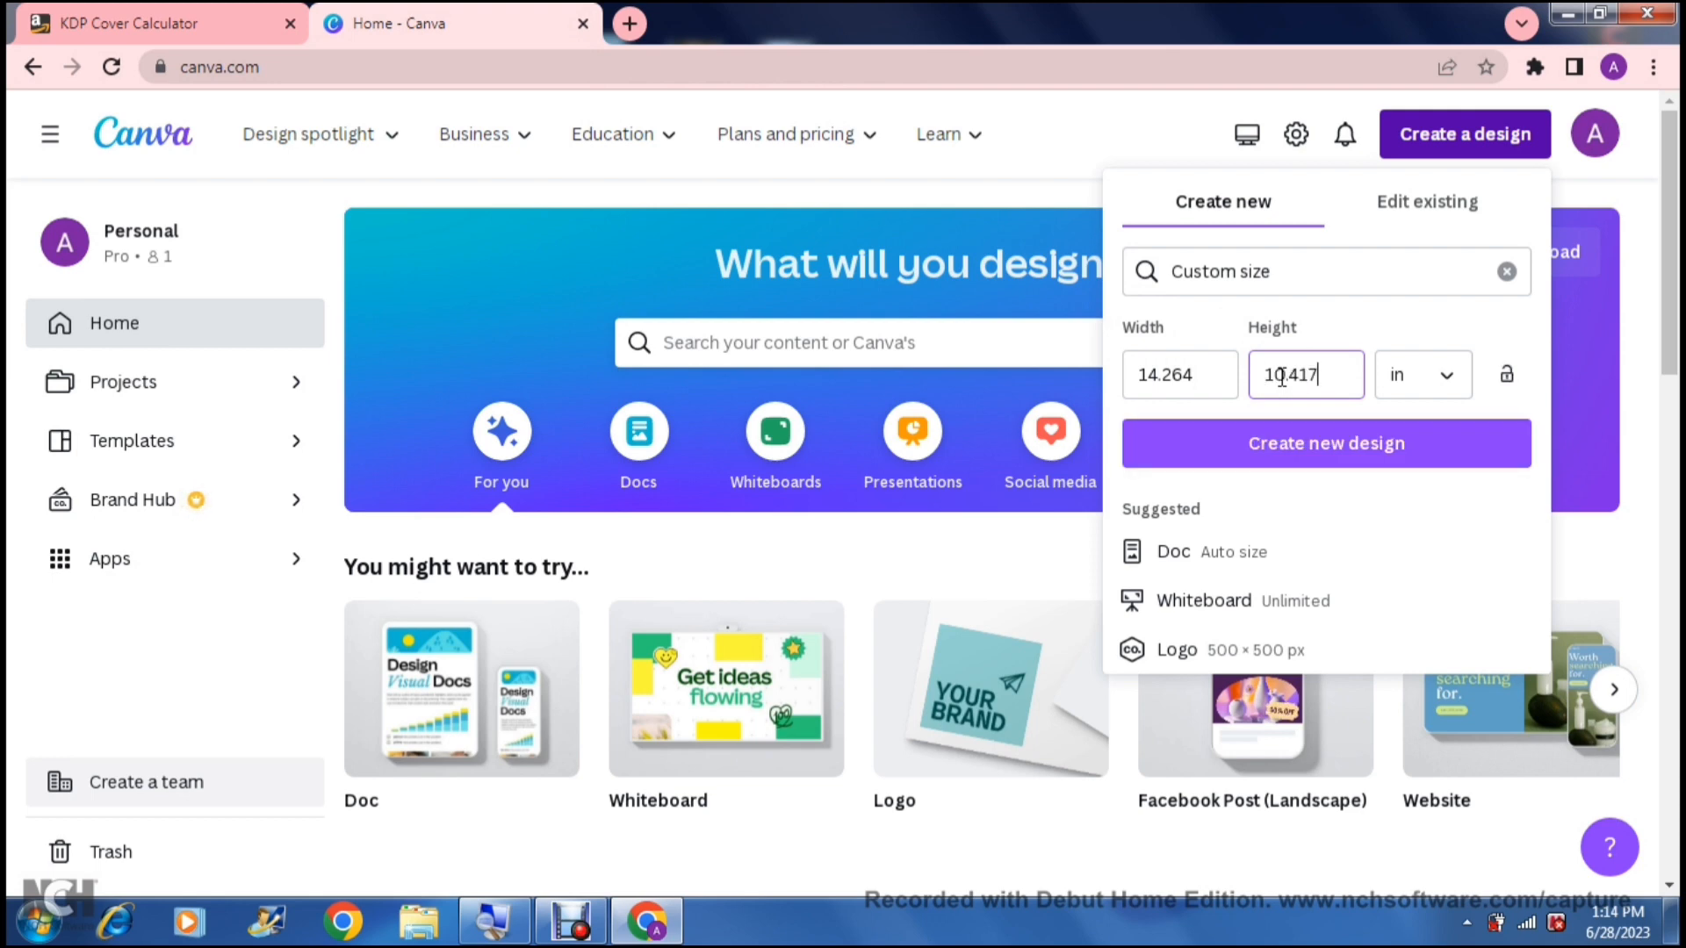
- Recheck the full cover dimensions in the KDP Cover Calculator and create the new custom-size design in Canva
click(158, 27)
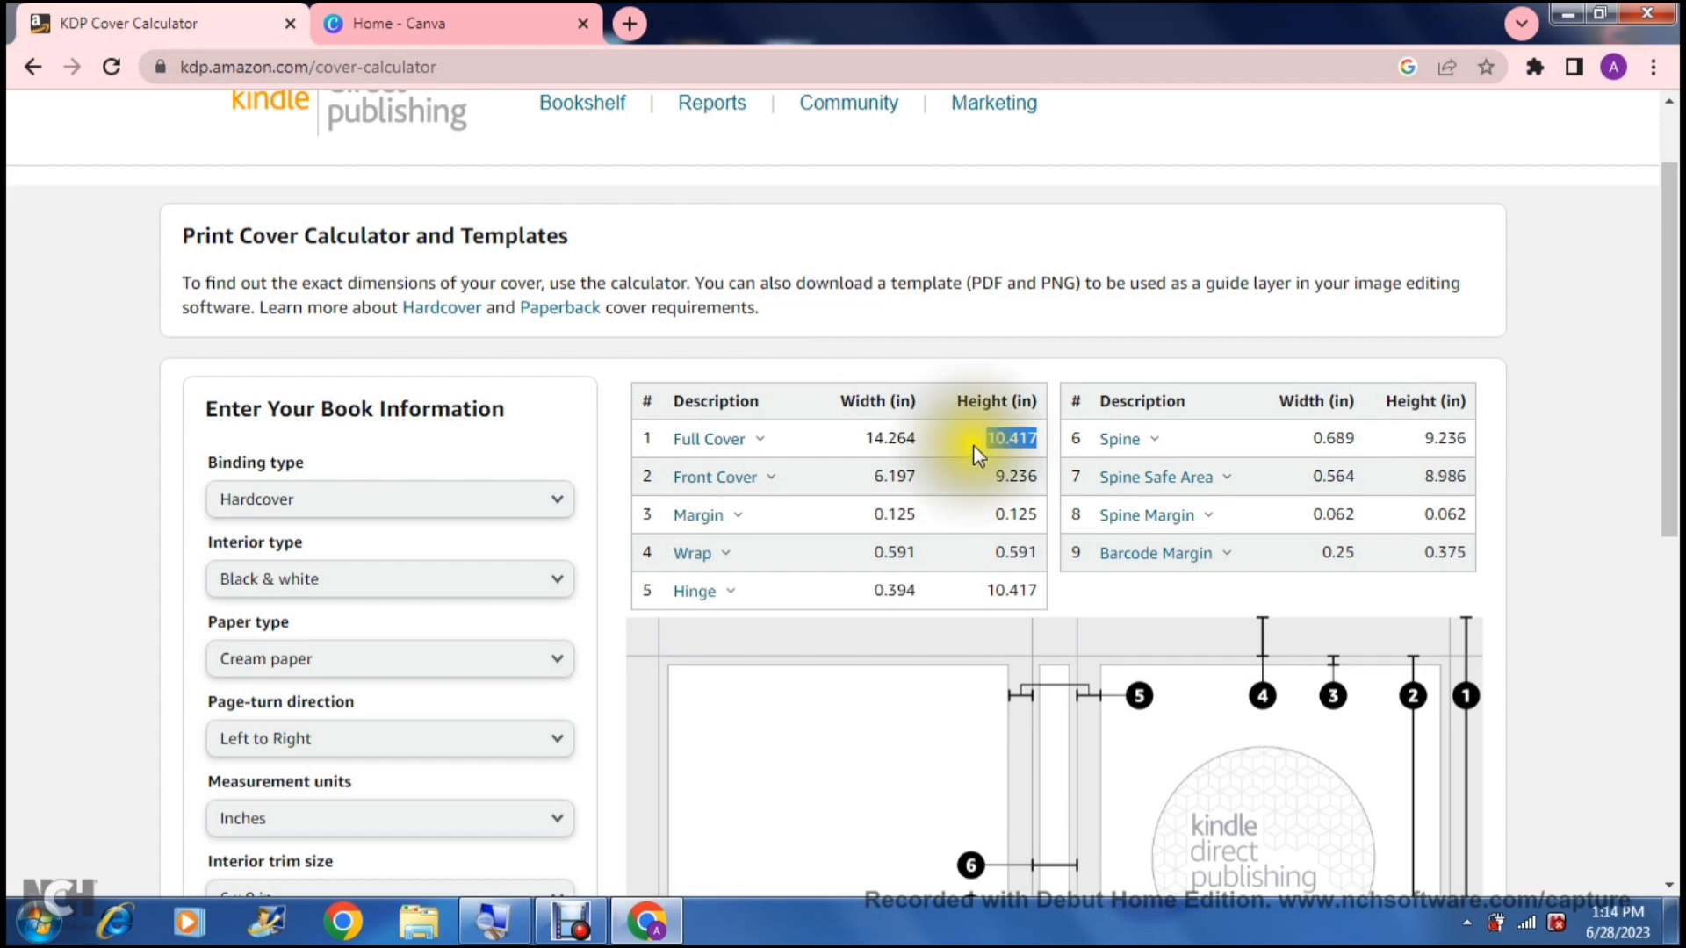
click(467, 28)
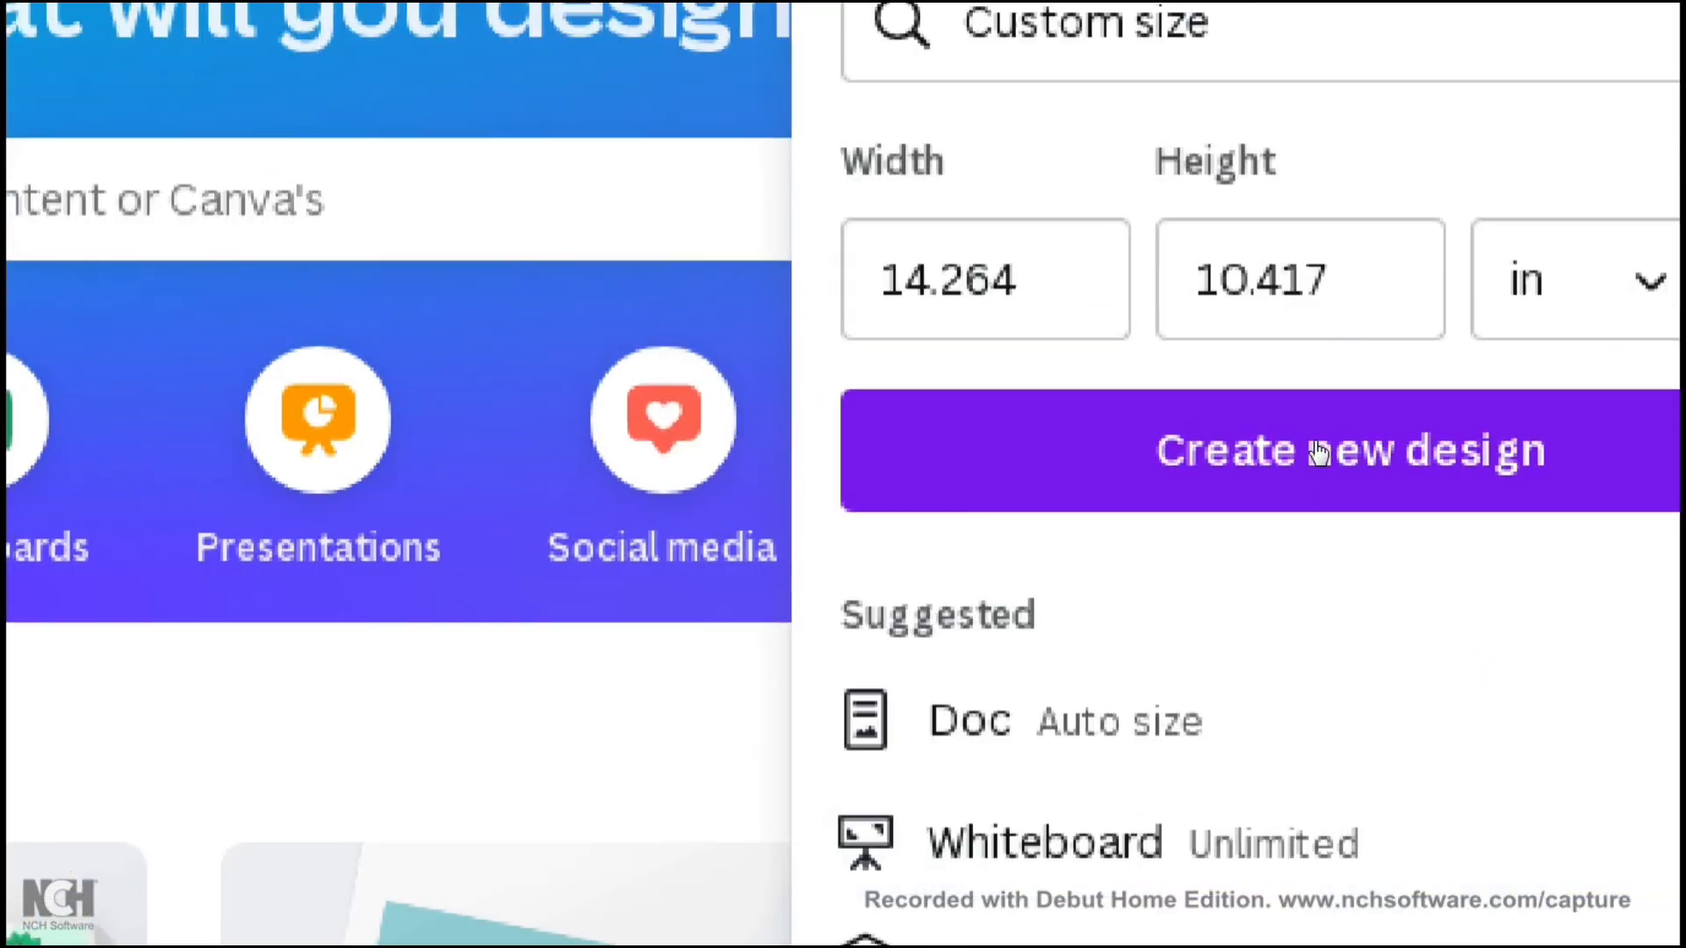
click(1317, 449)
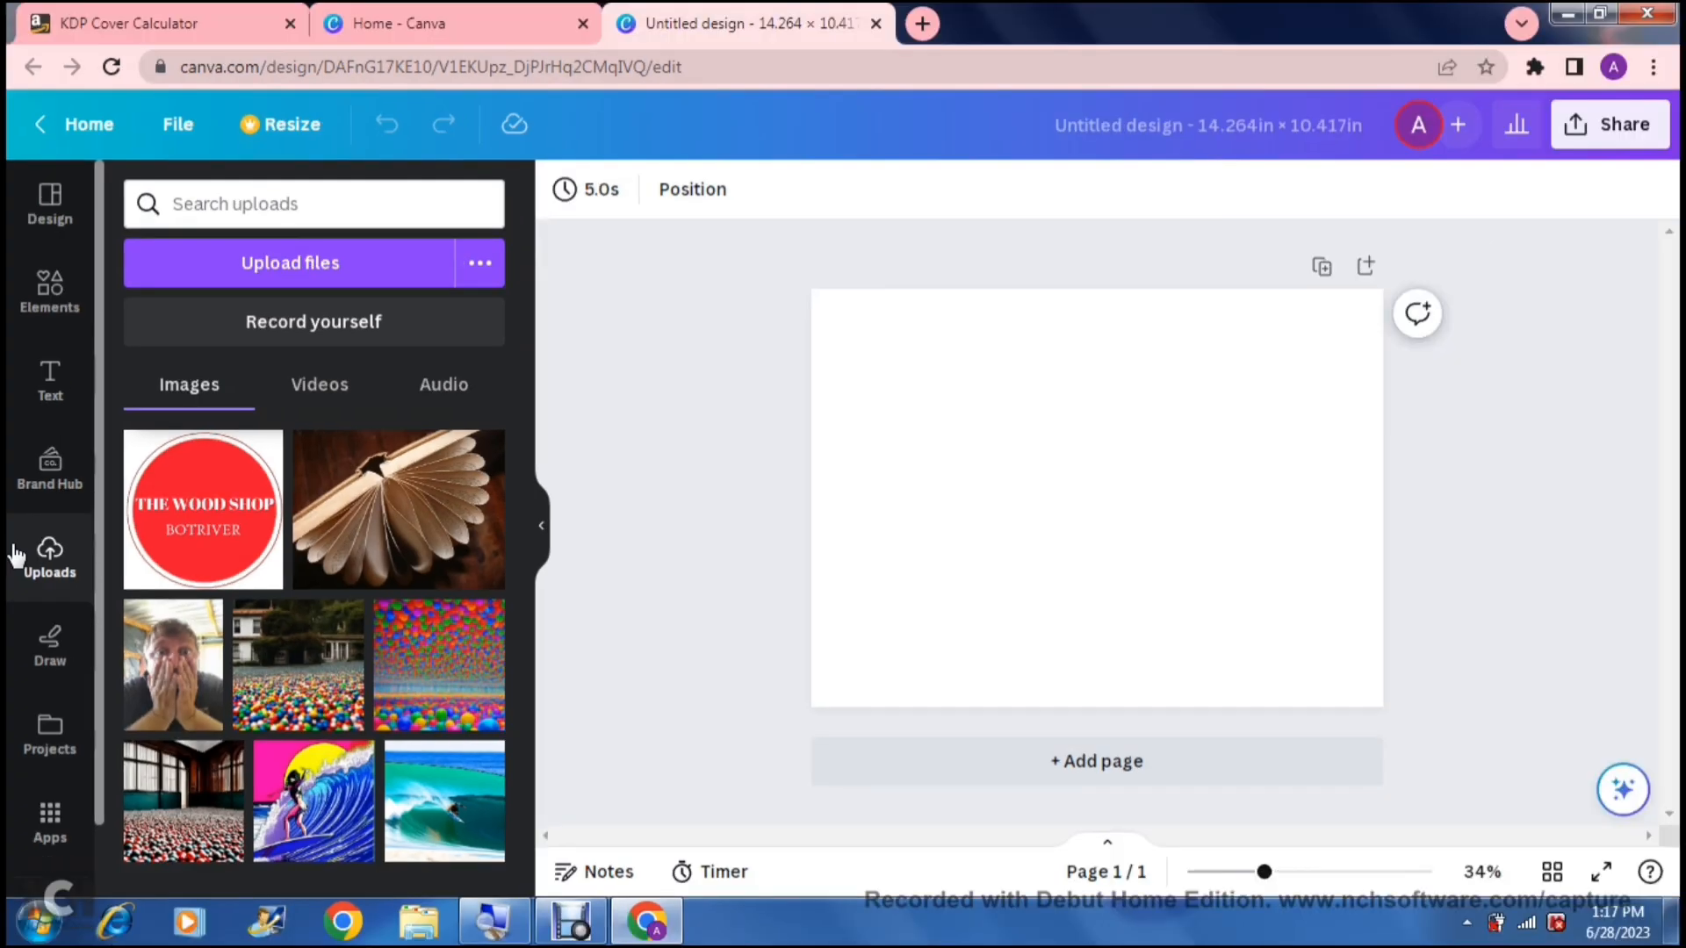
- Upload the downloaded cover template image and place it on the page, enlarged to fill the whole canvas
click(304, 271)
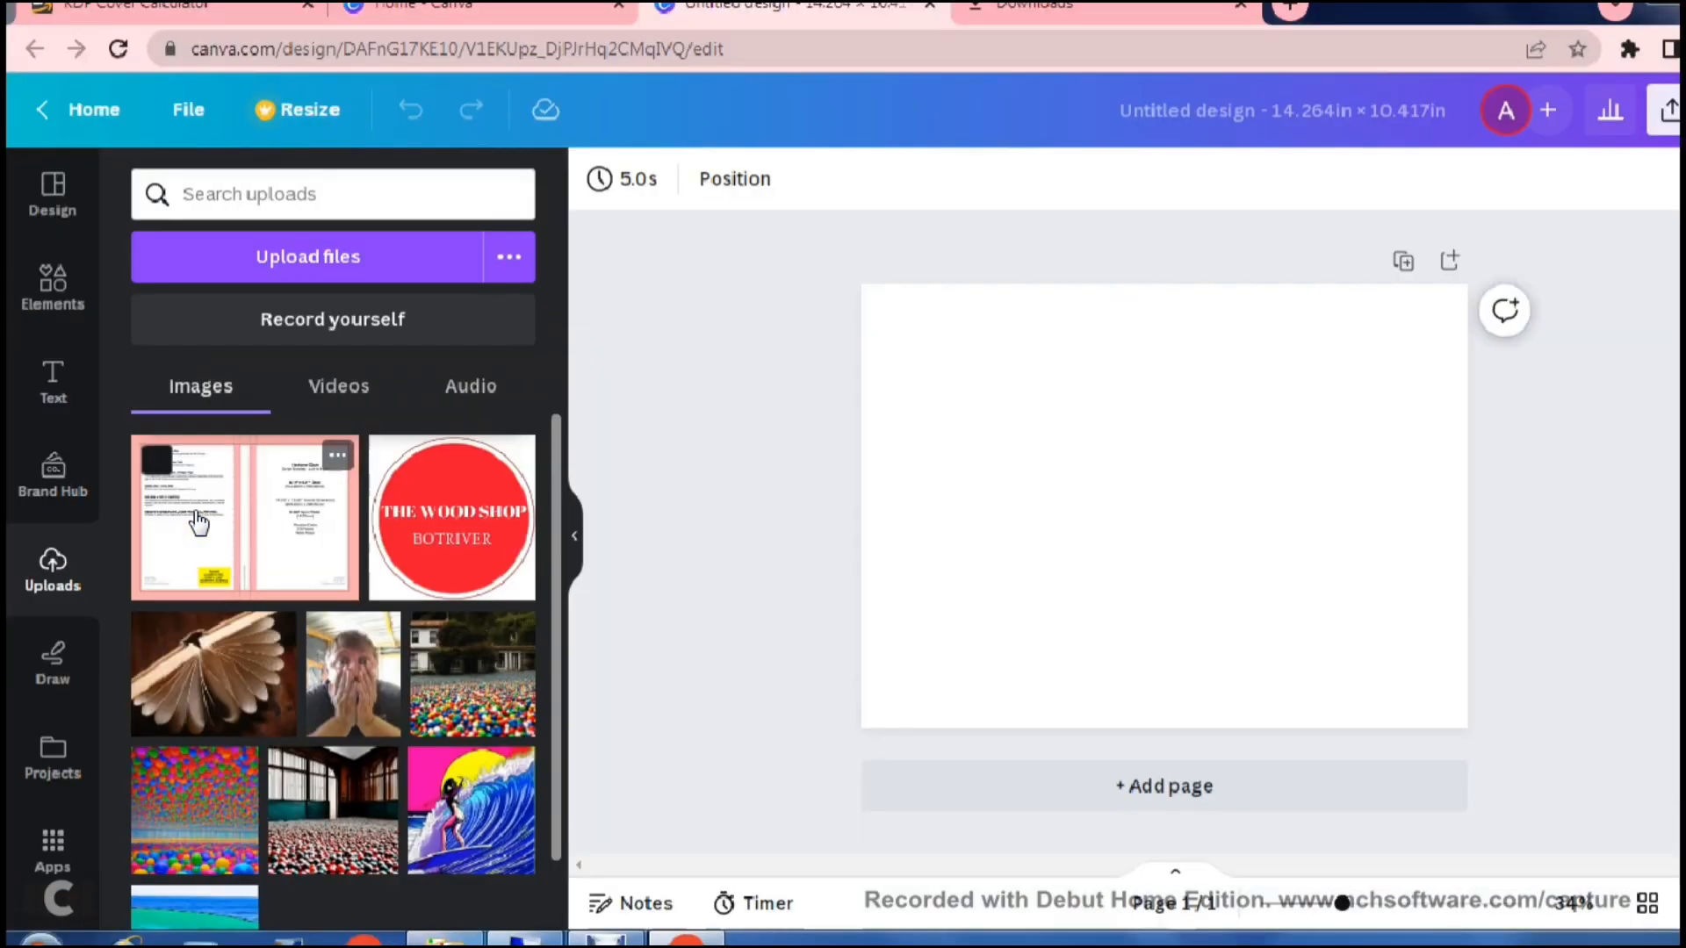
click(204, 526)
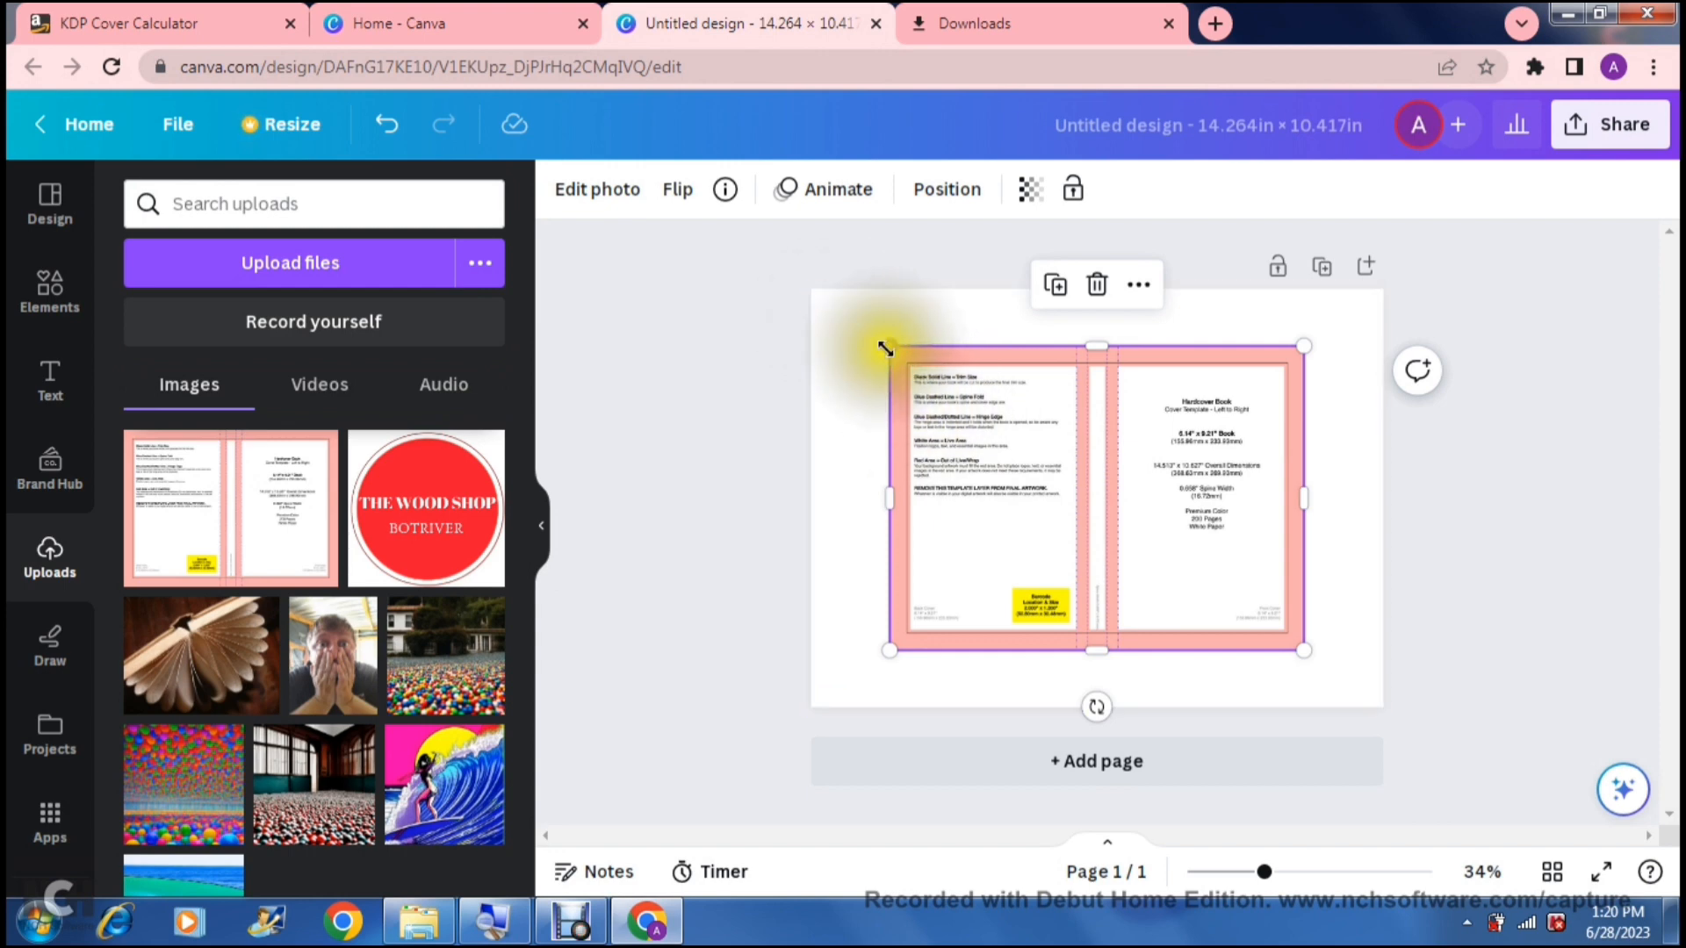
drag(888, 348, 799, 299)
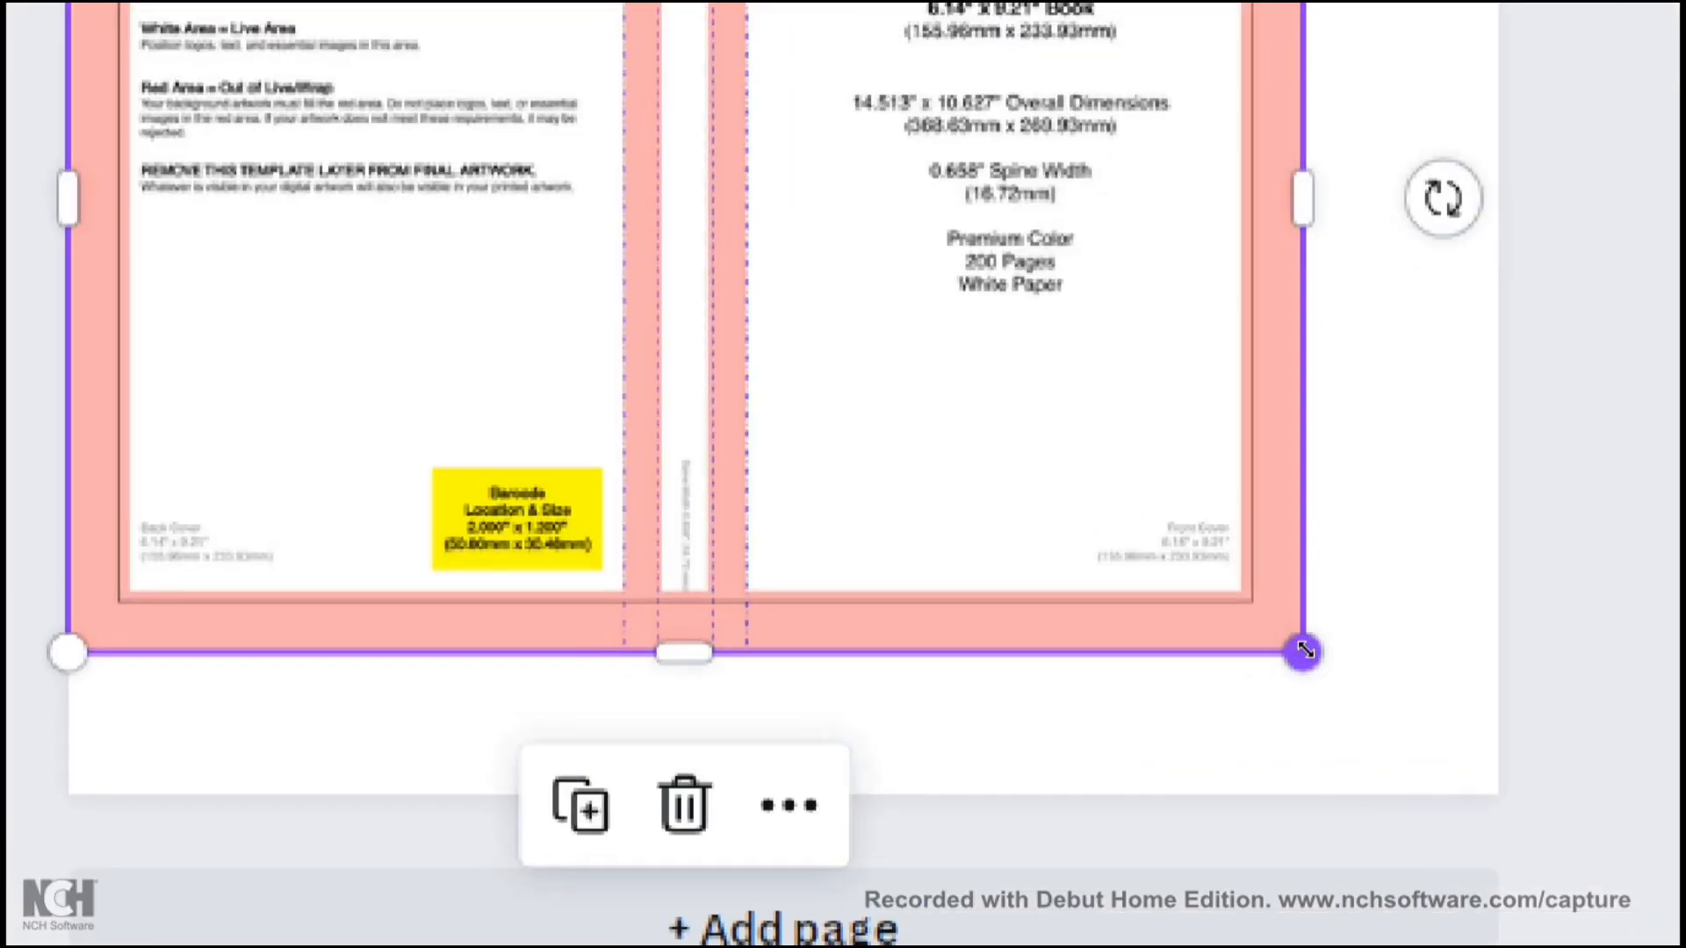
drag(1305, 650, 1383, 699)
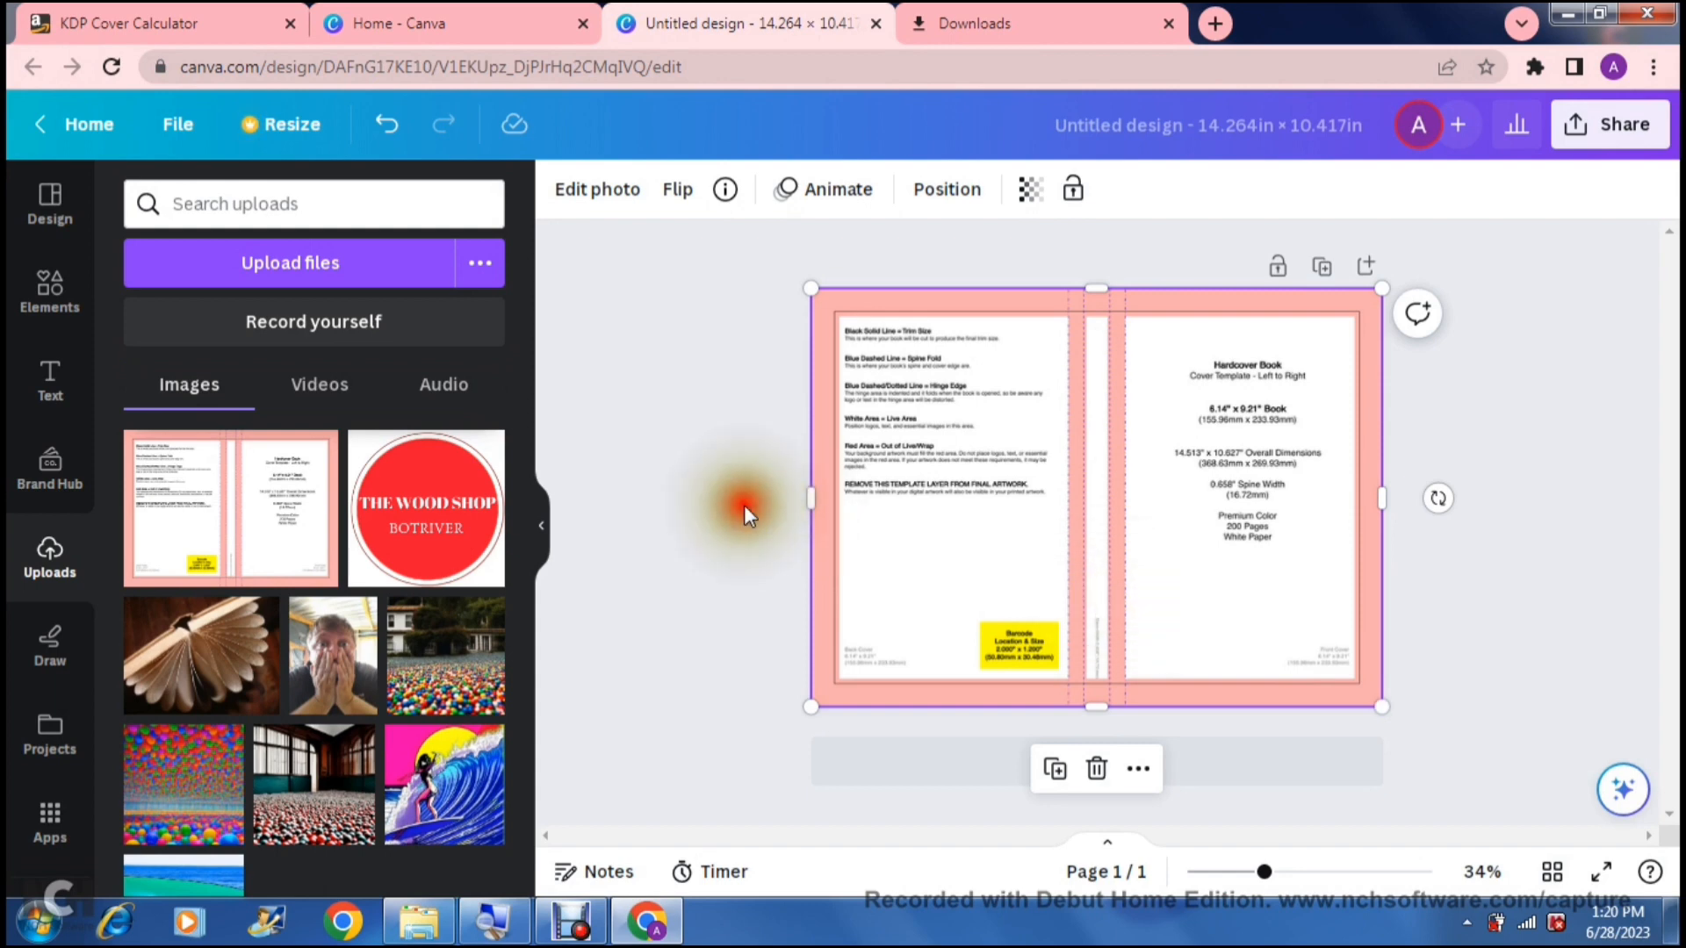
click(745, 509)
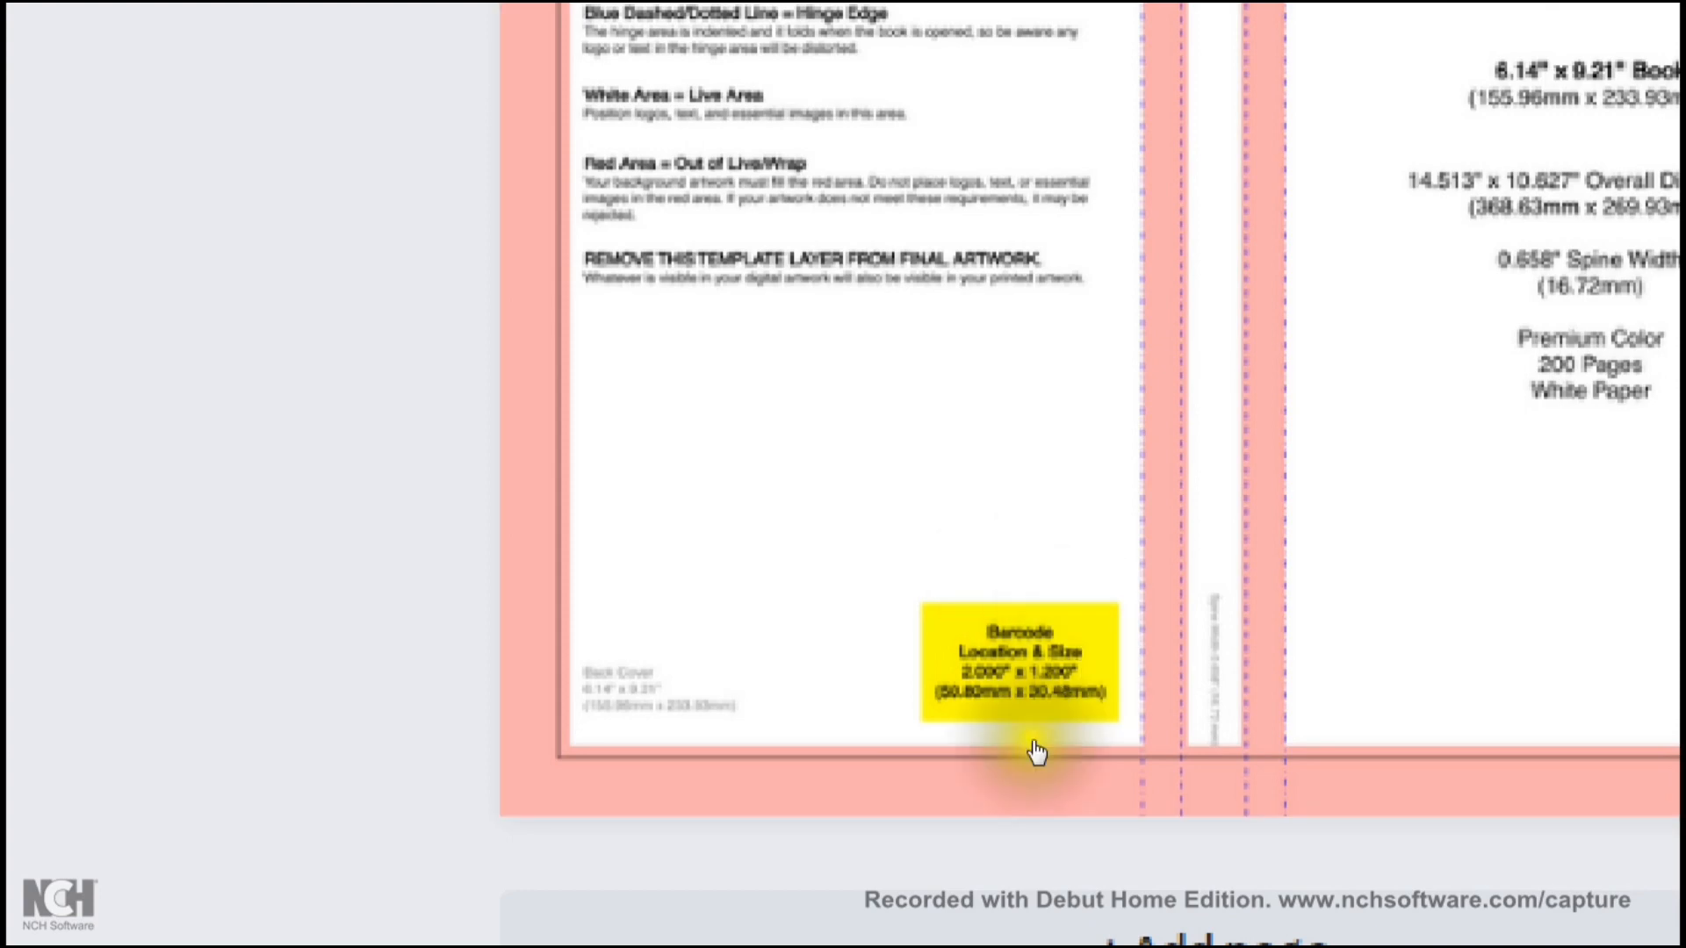
click(1035, 745)
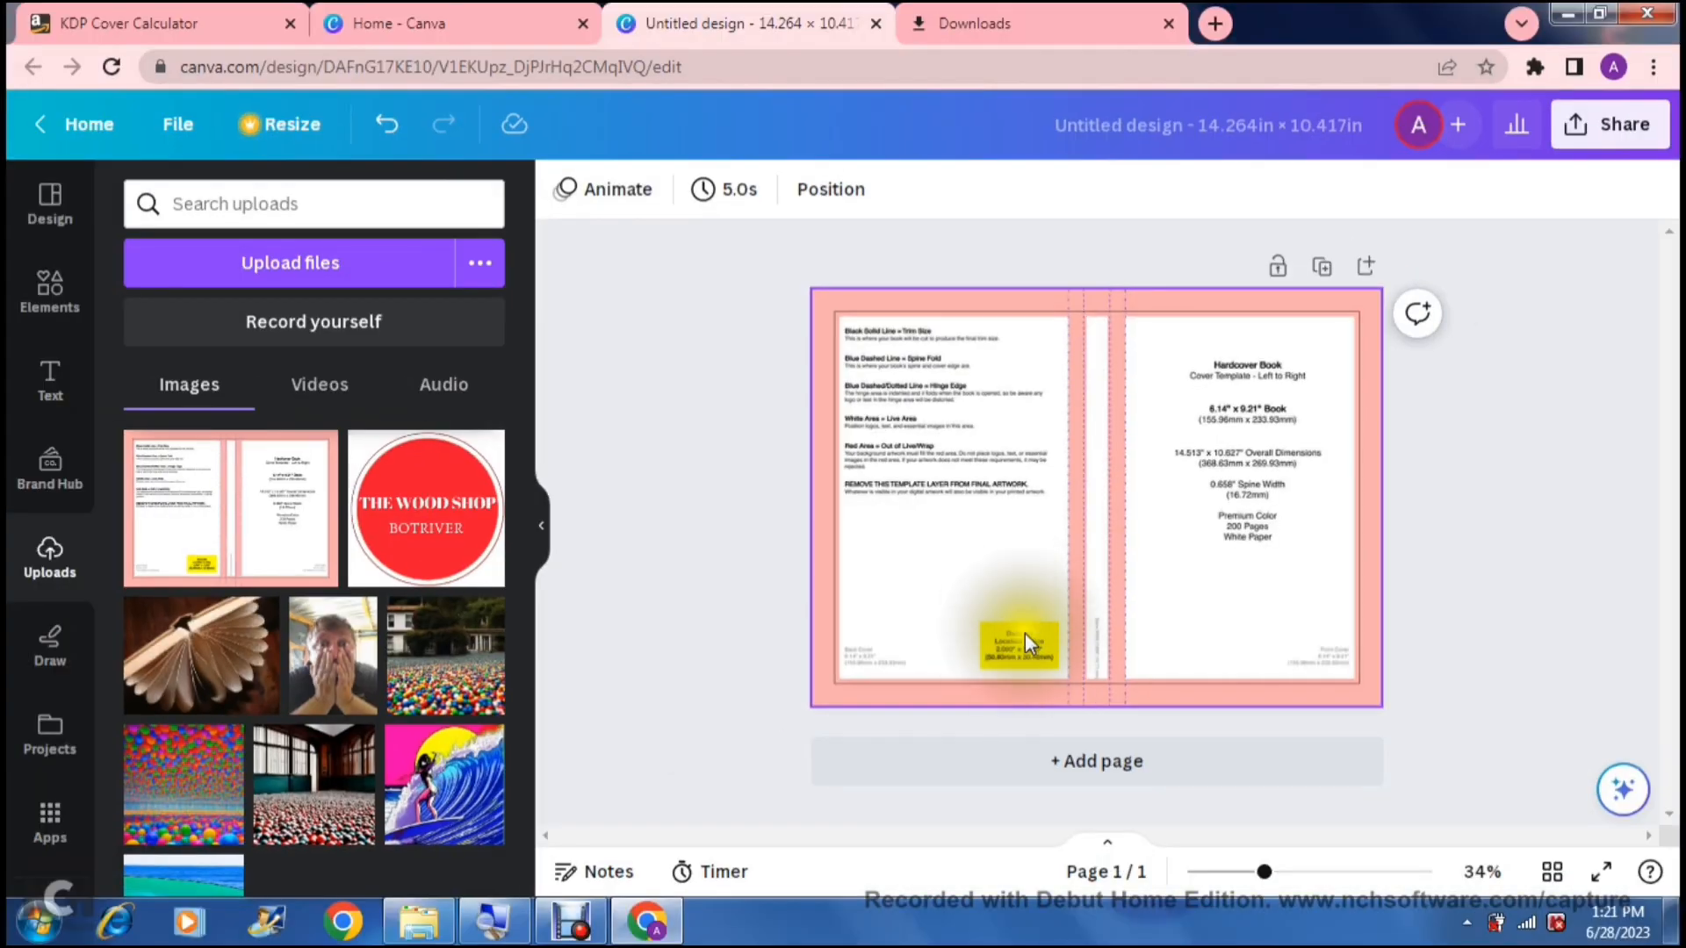
click(1014, 648)
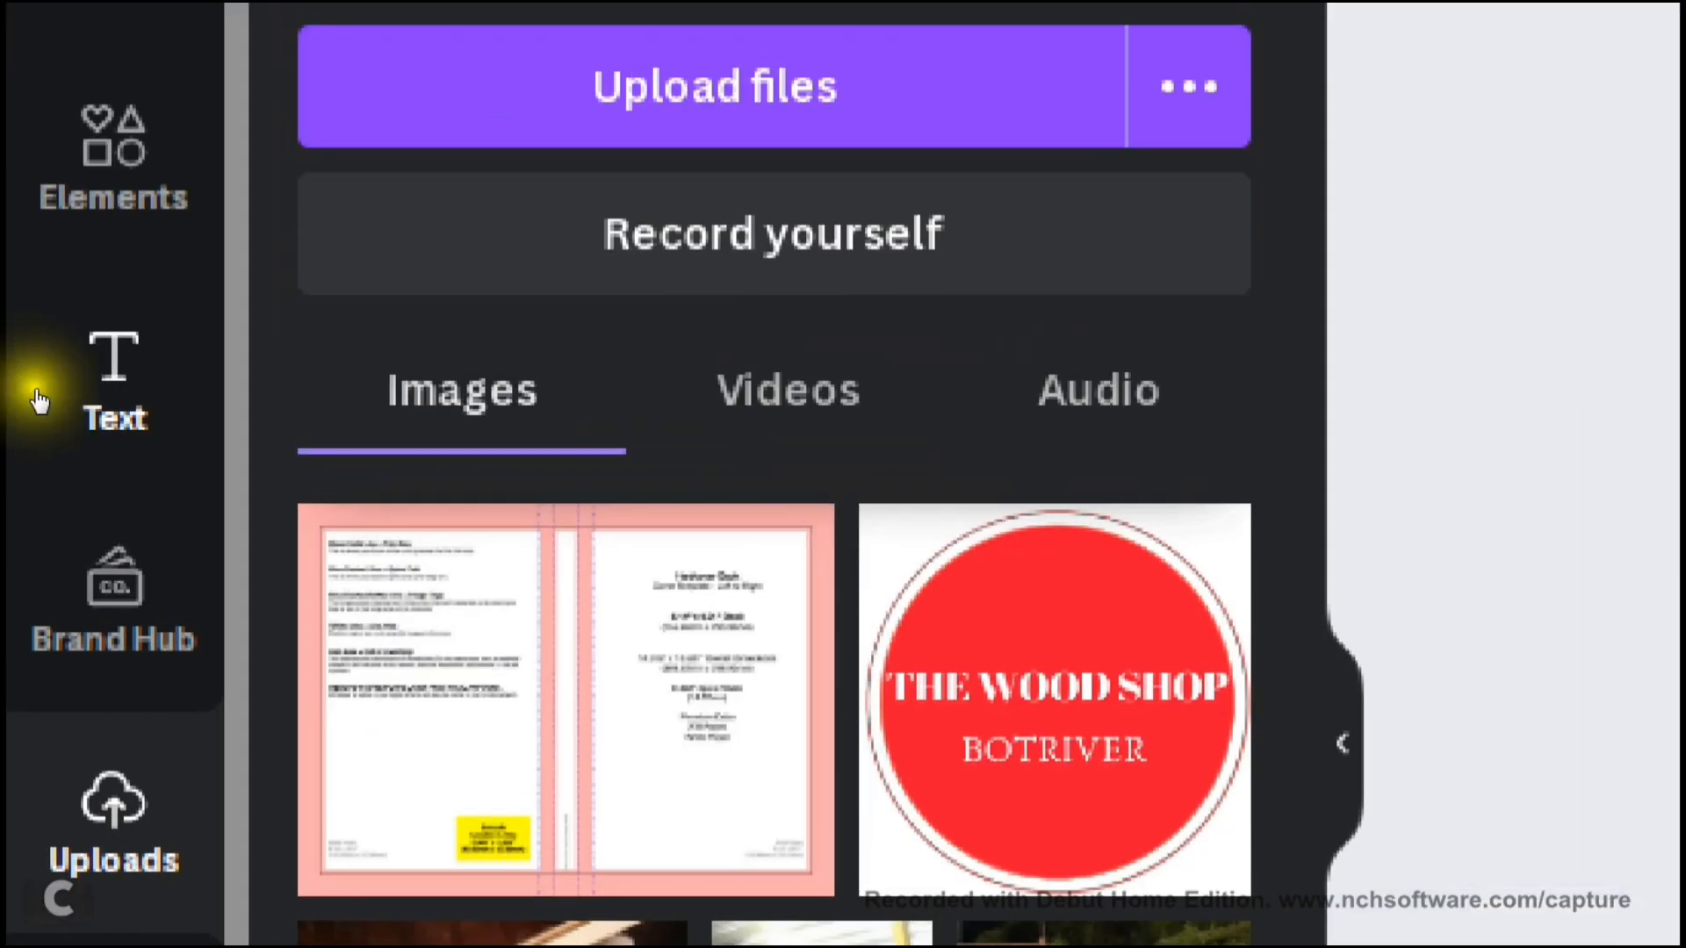
- Add a text box to the cover reading "Book Title"
click(20, 387)
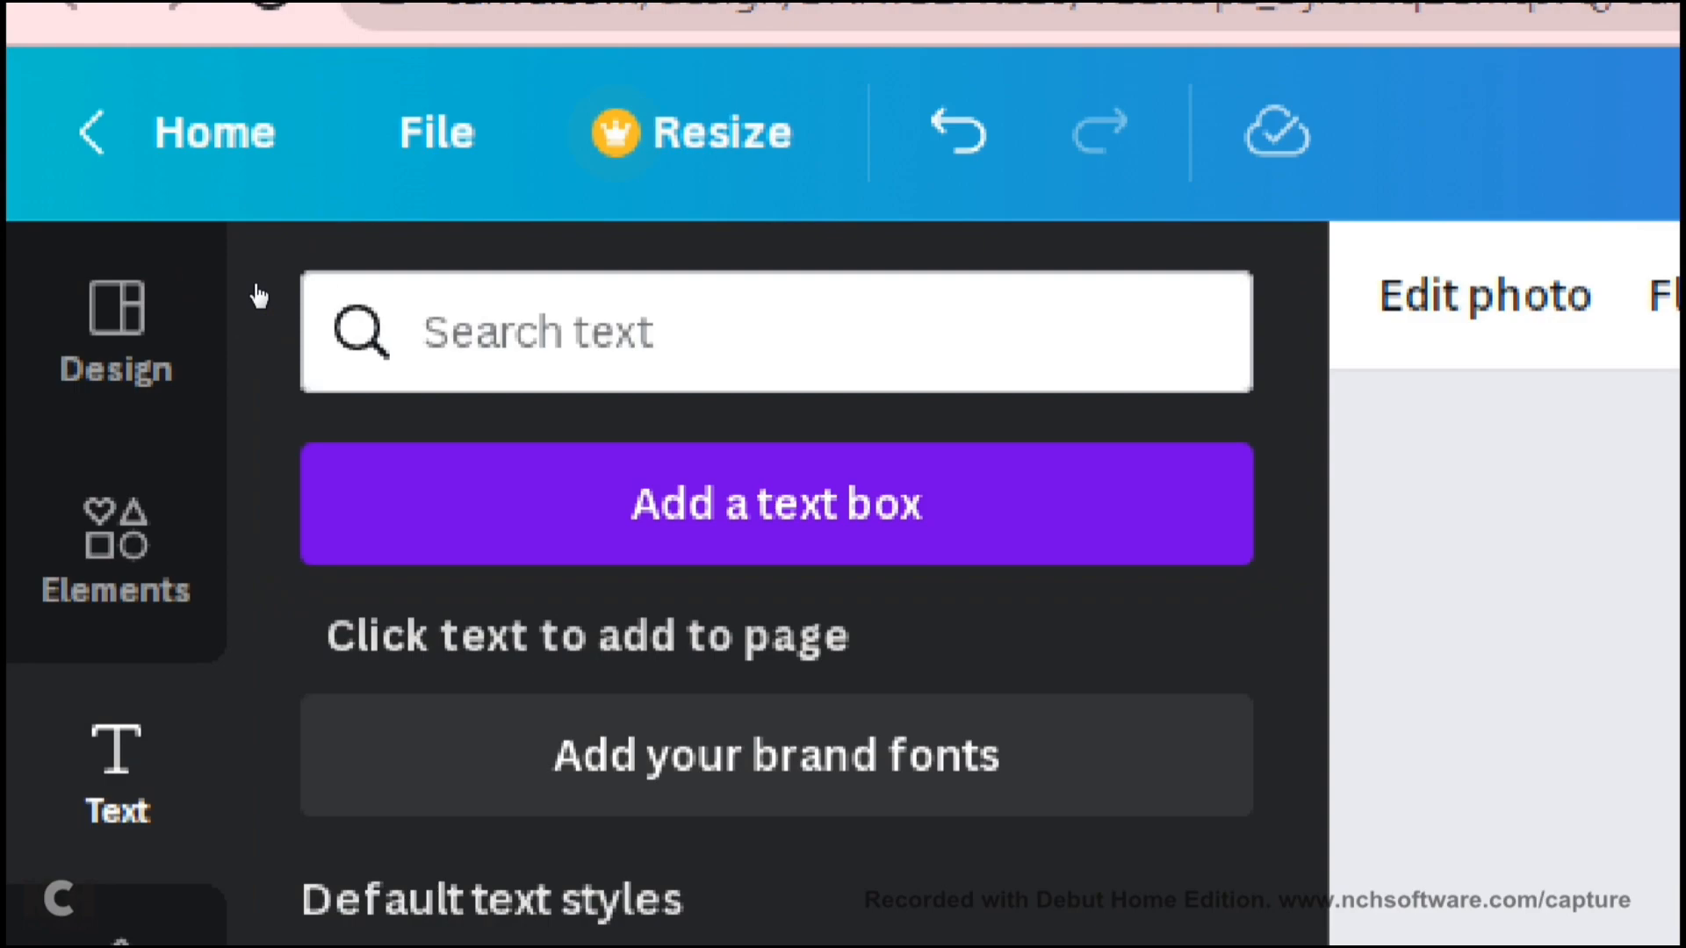
click(255, 287)
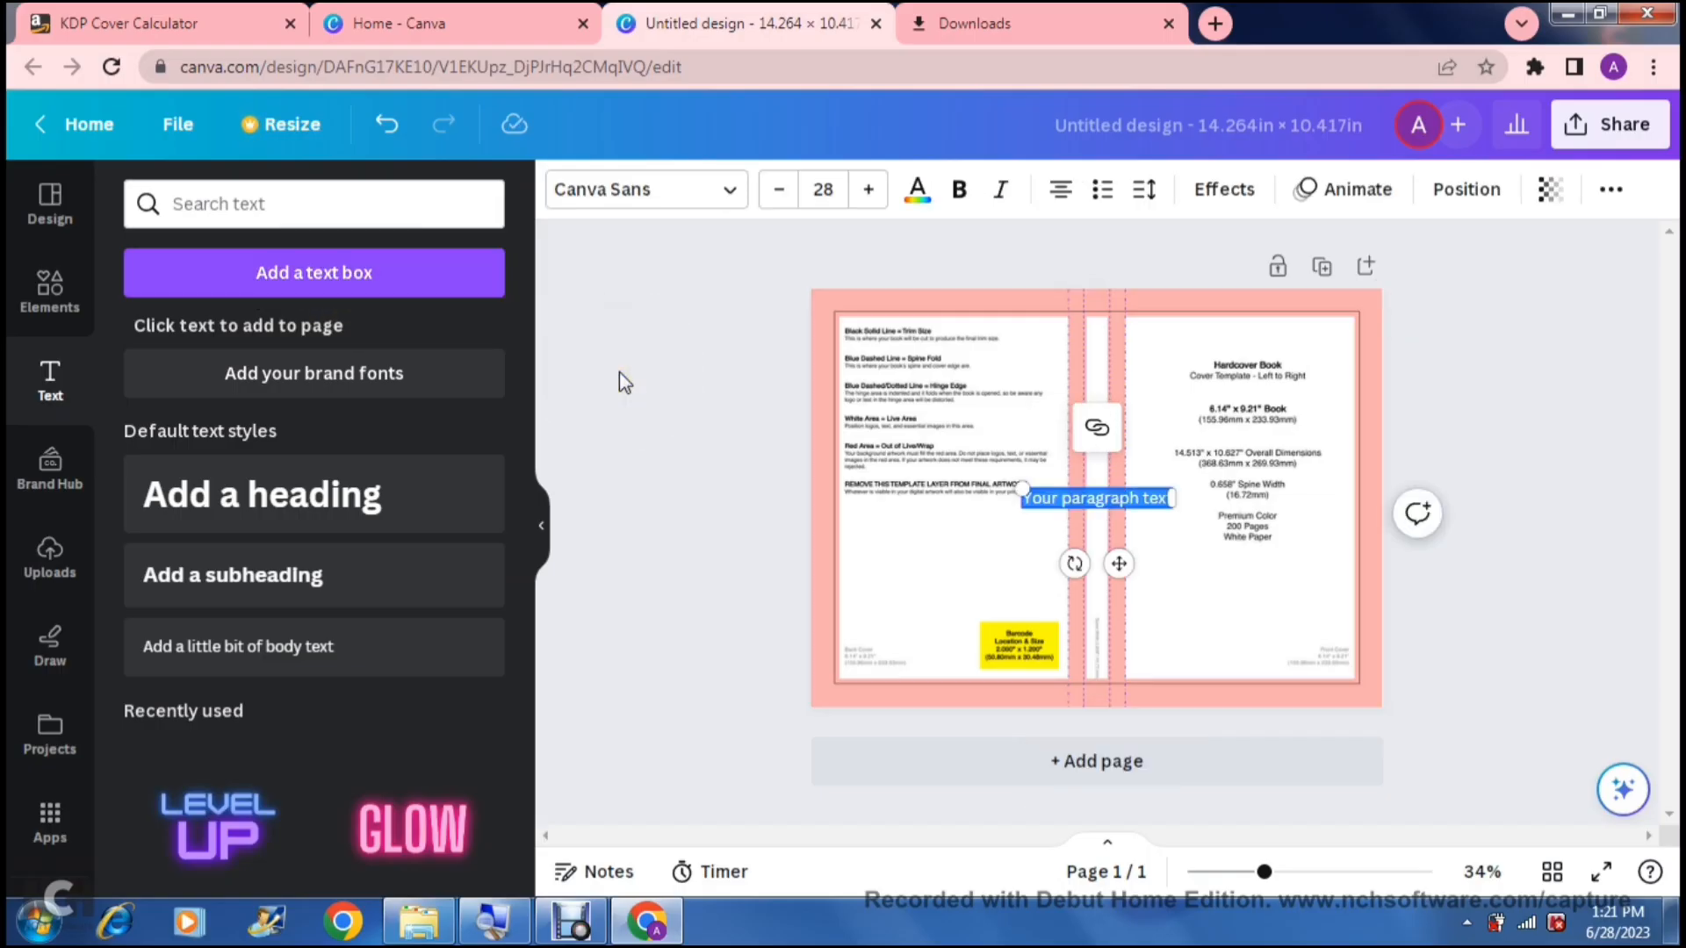
text(Book Title)
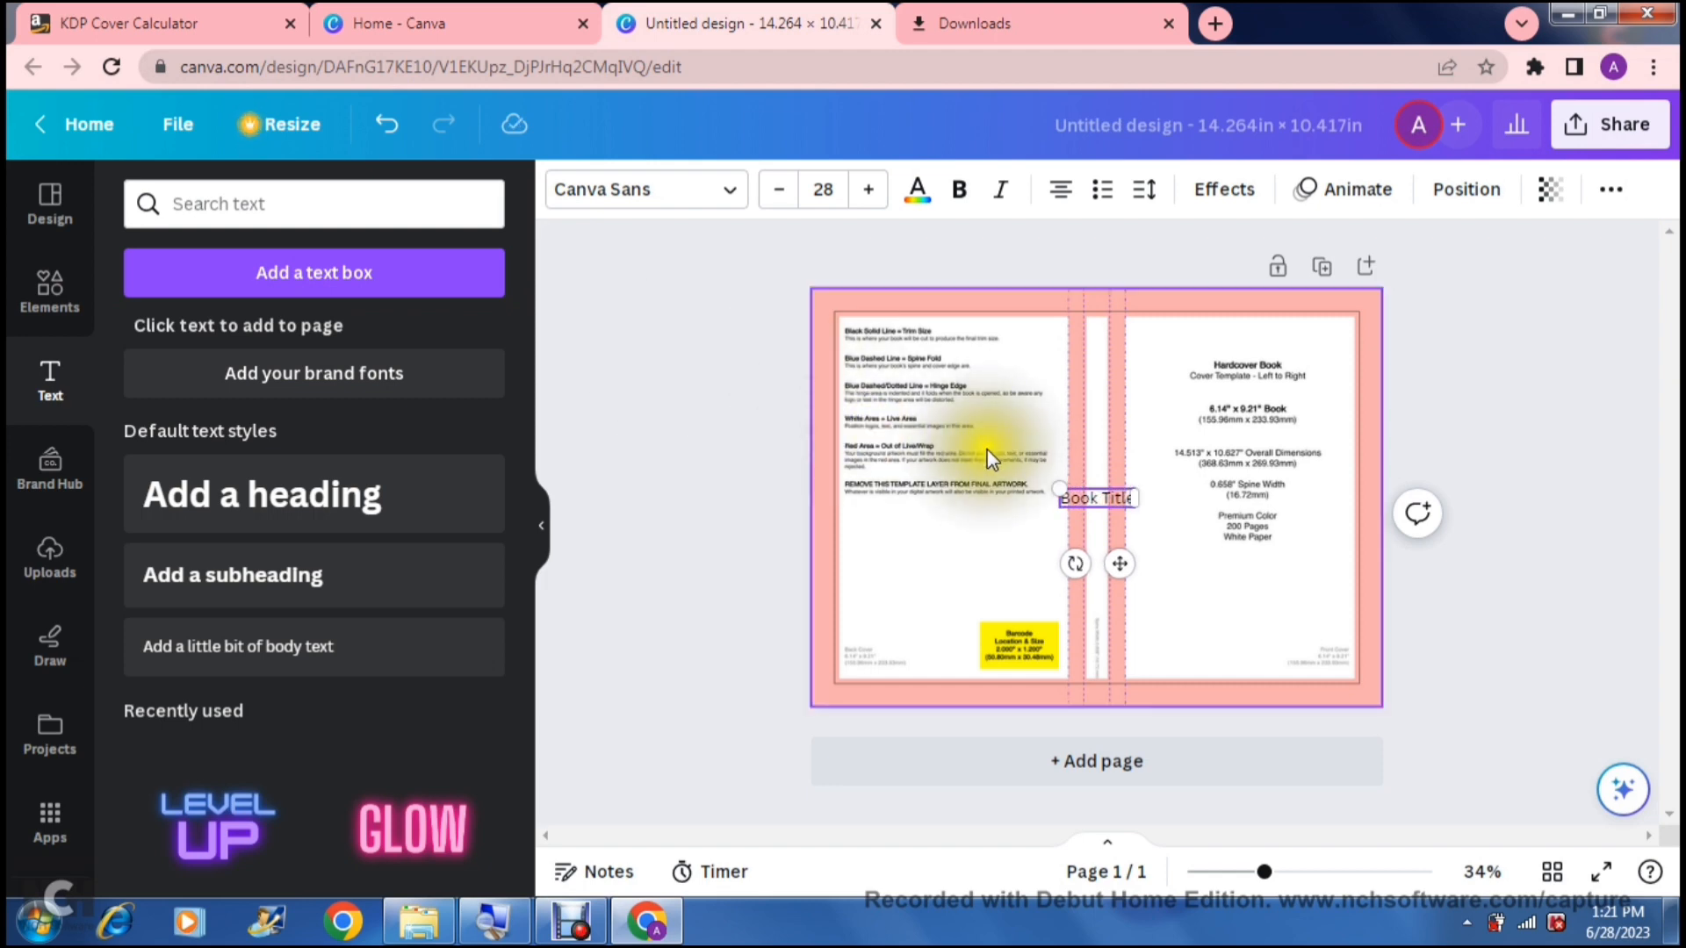
- Set the "Book Title" font size to 42 and rotate the text to read upward along the spine
click(867, 202)
click(868, 202)
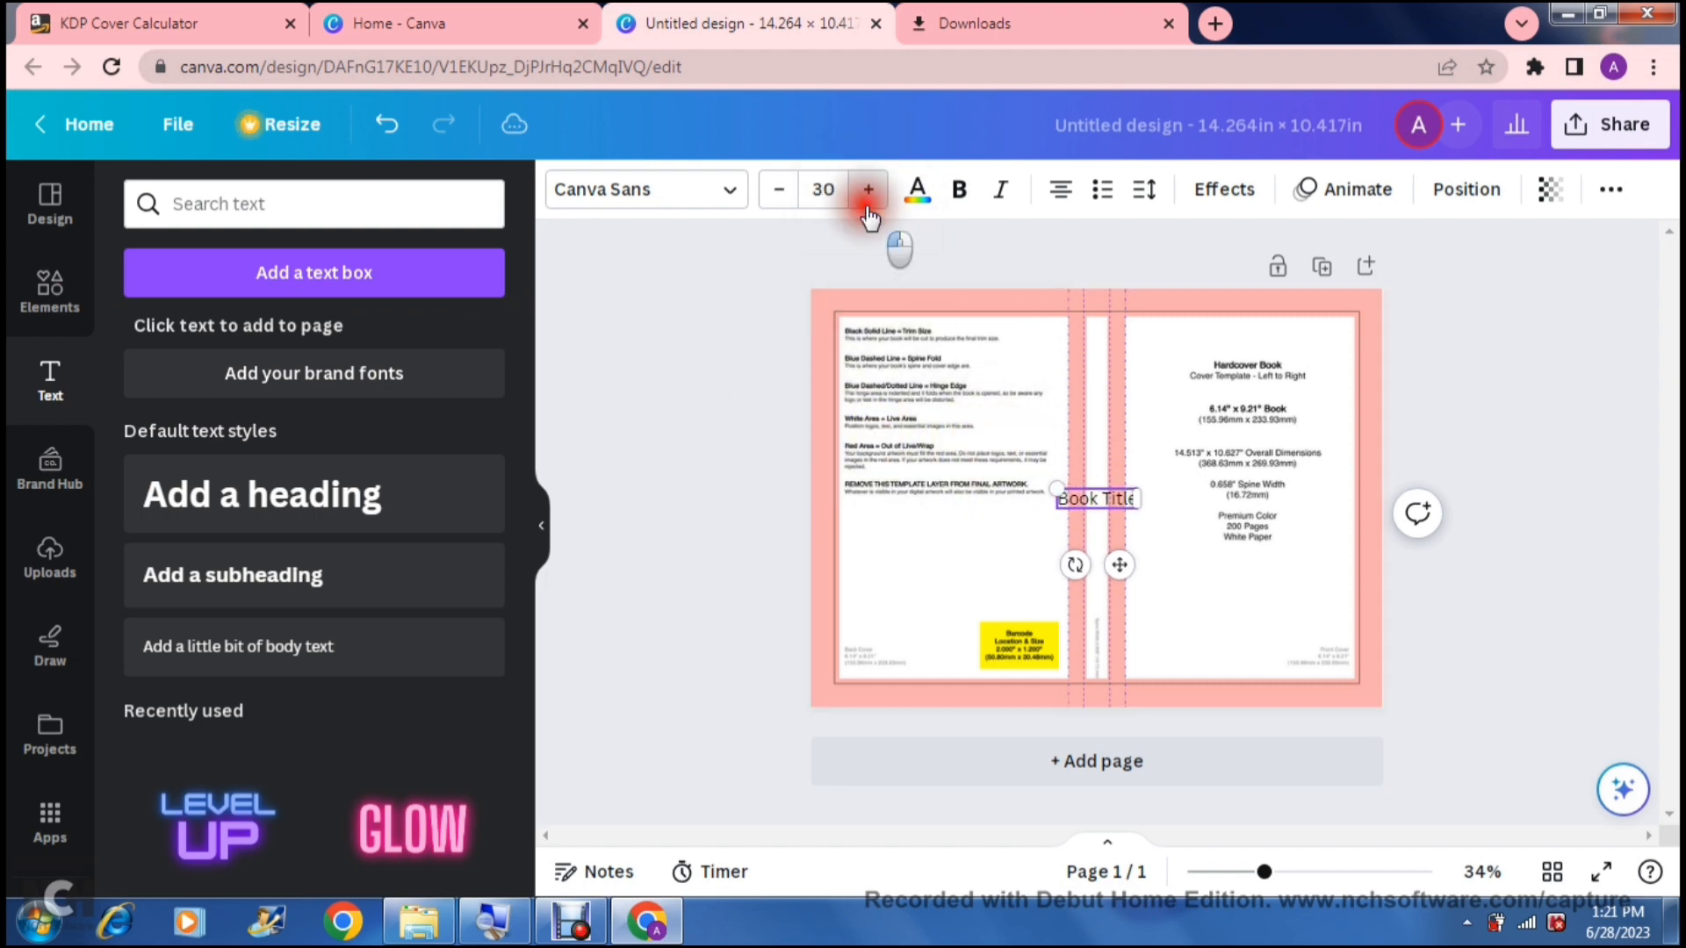
click(868, 209)
click(868, 209)
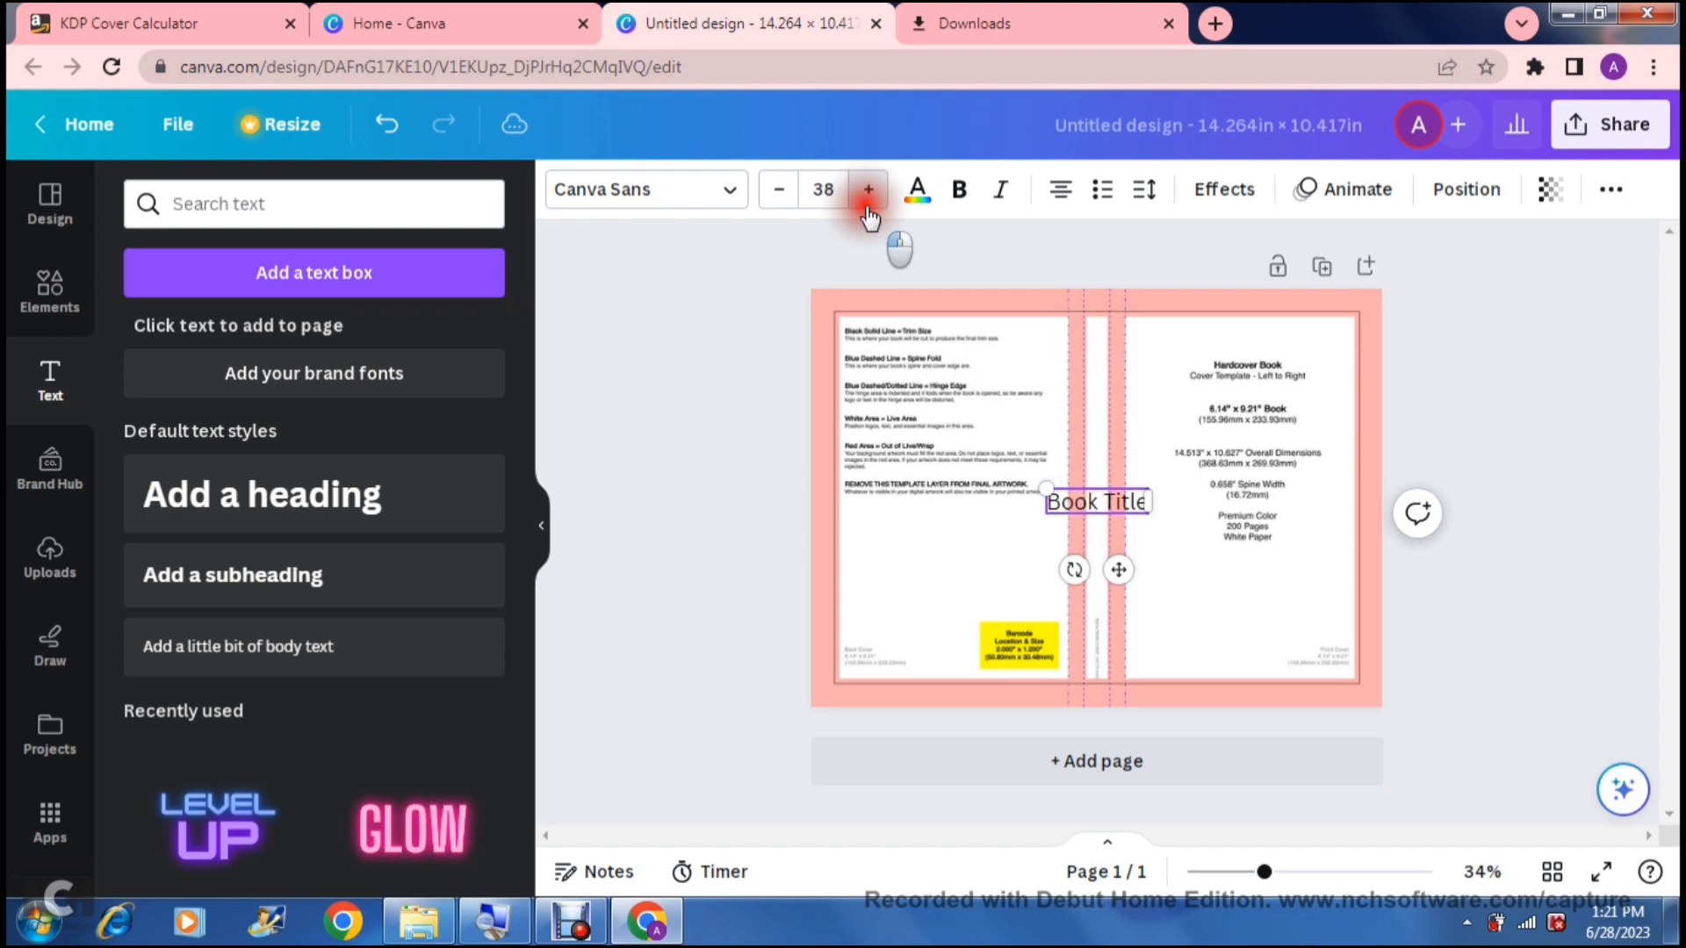
click(867, 210)
click(867, 211)
click(867, 211)
click(867, 211)
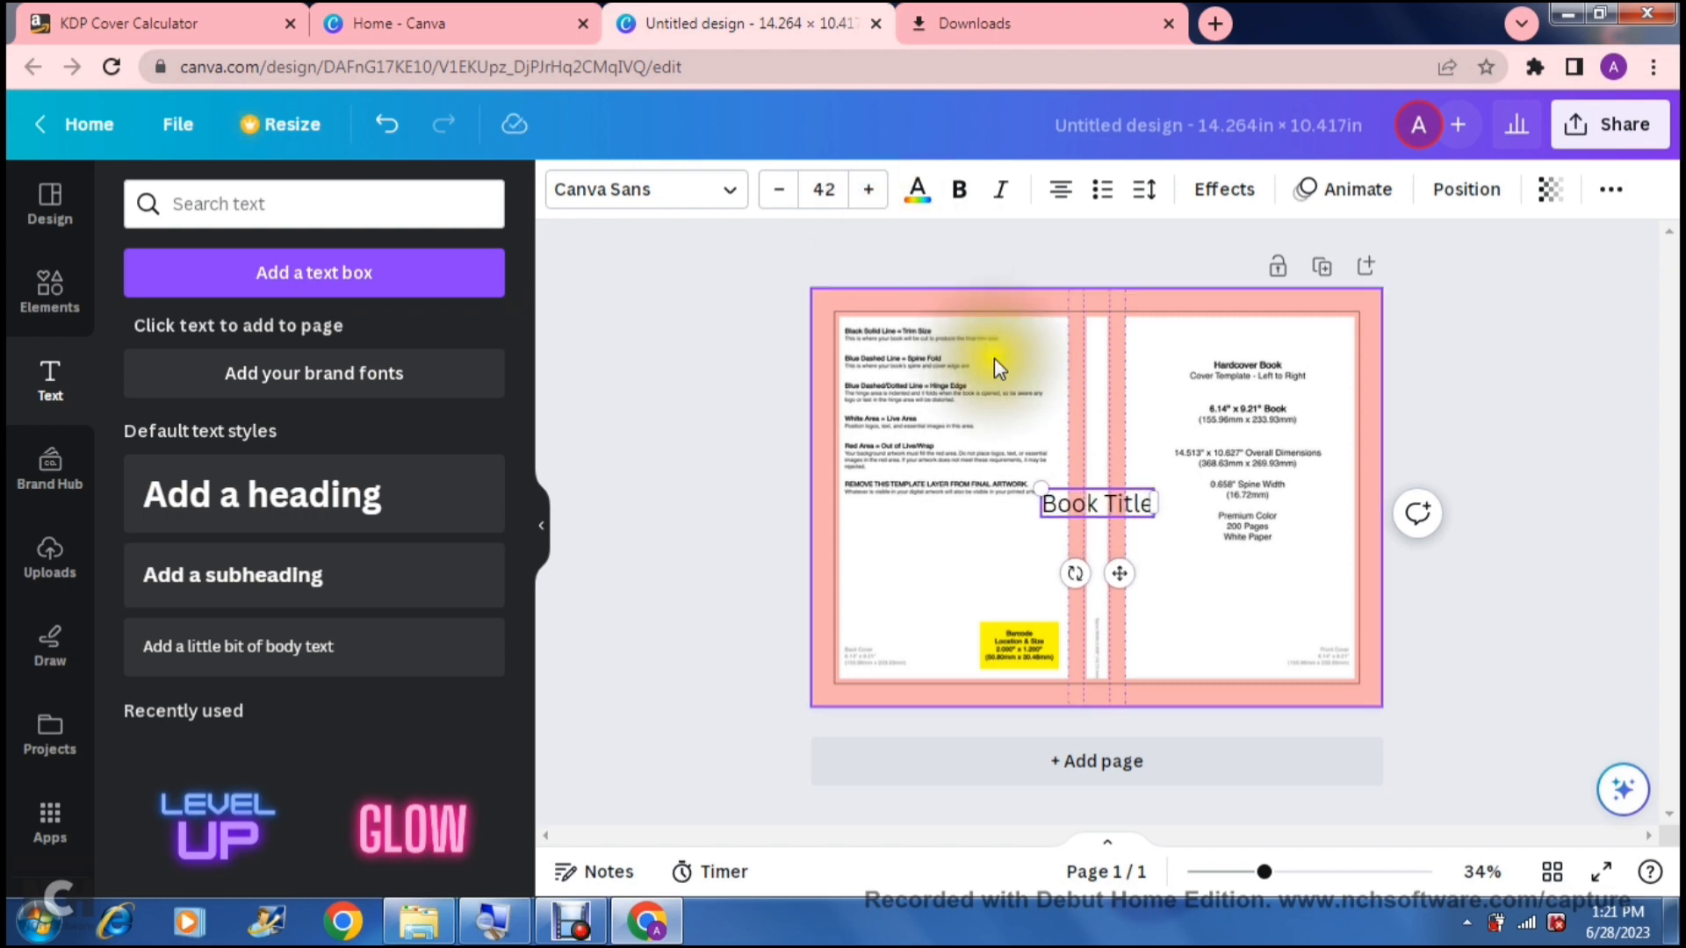
drag(1077, 575, 1159, 520)
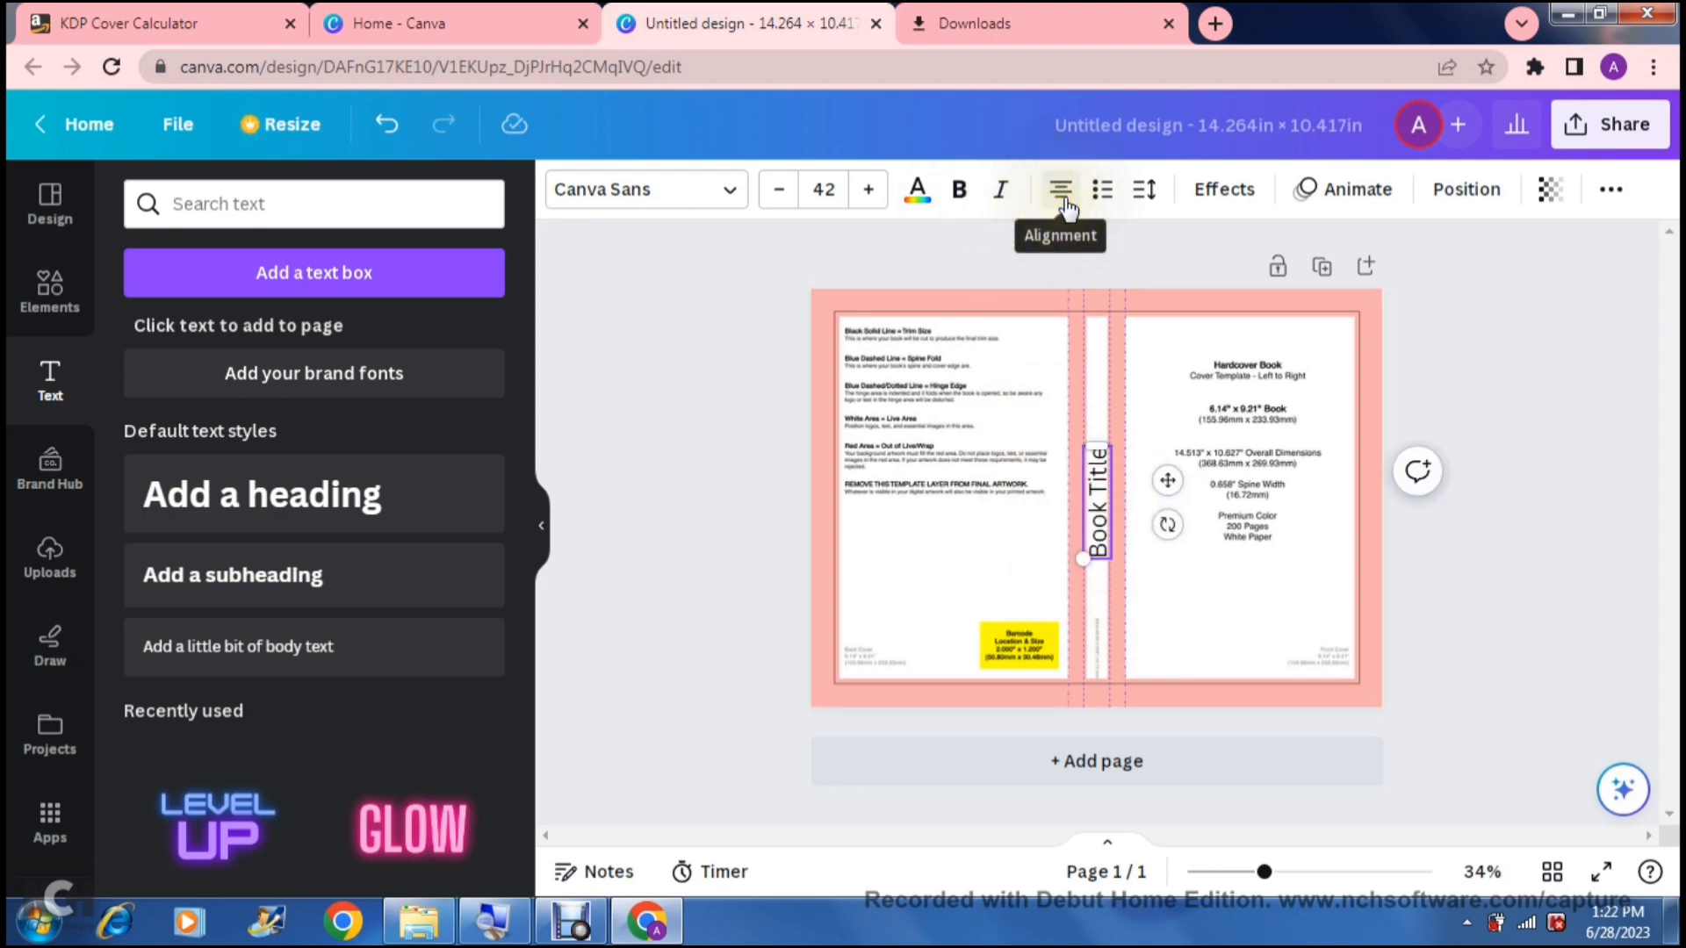
- Increase the letter spacing of the "Book Title" text on the spine
click(1143, 189)
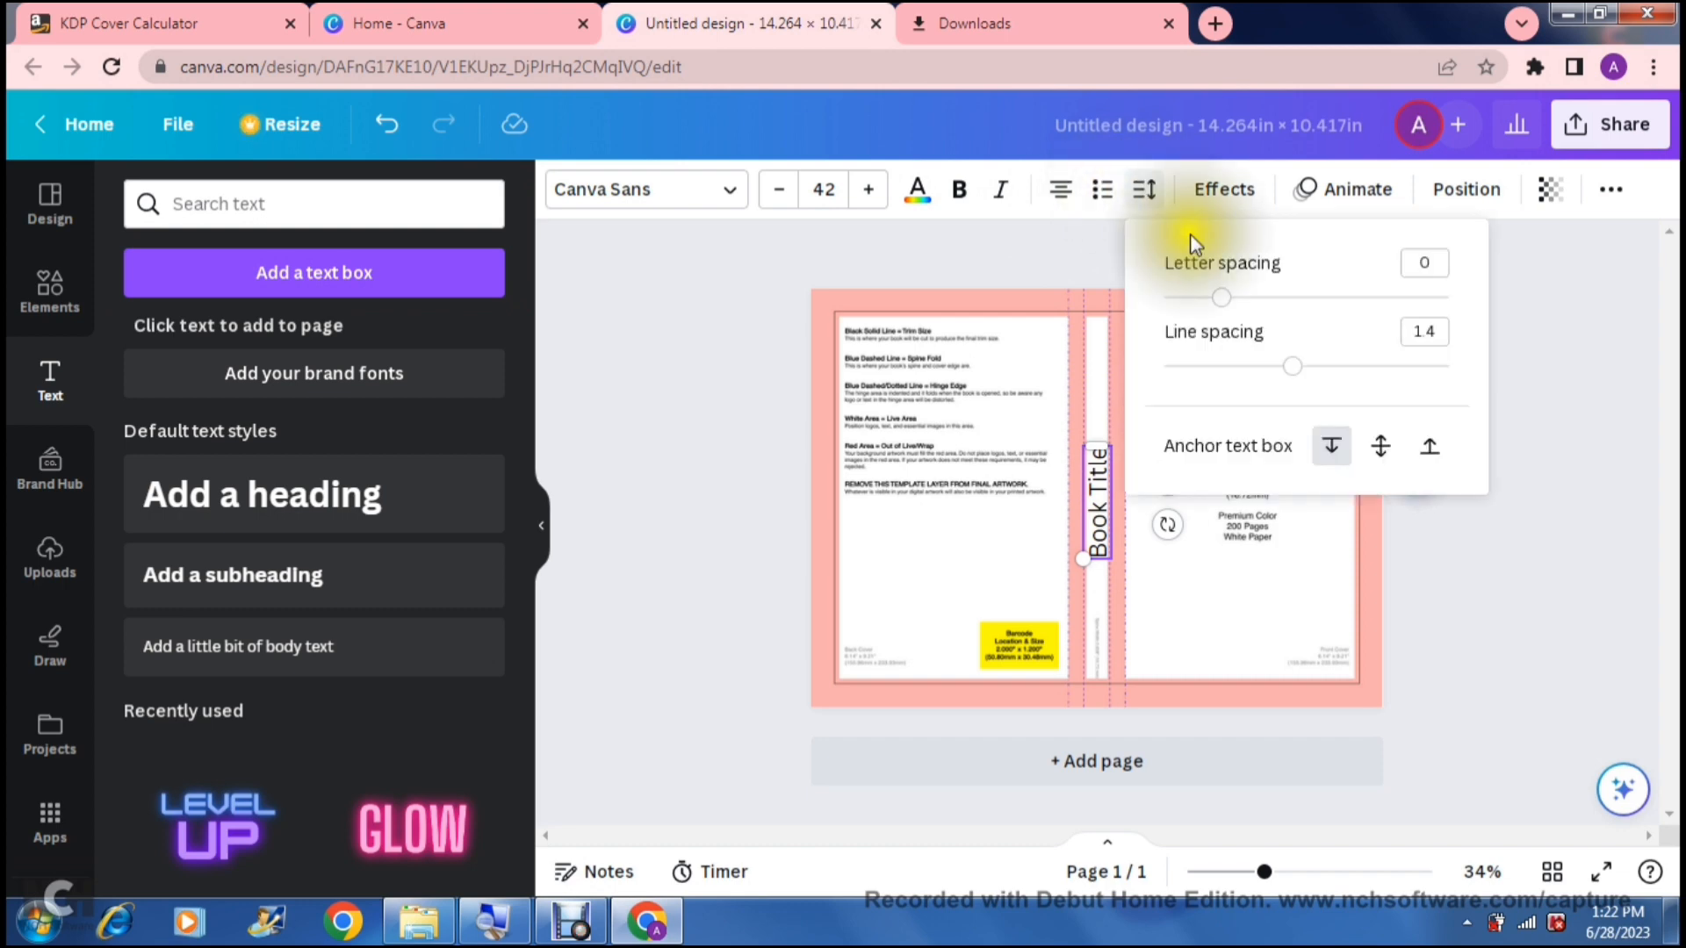
drag(1215, 295, 1244, 304)
click(1051, 260)
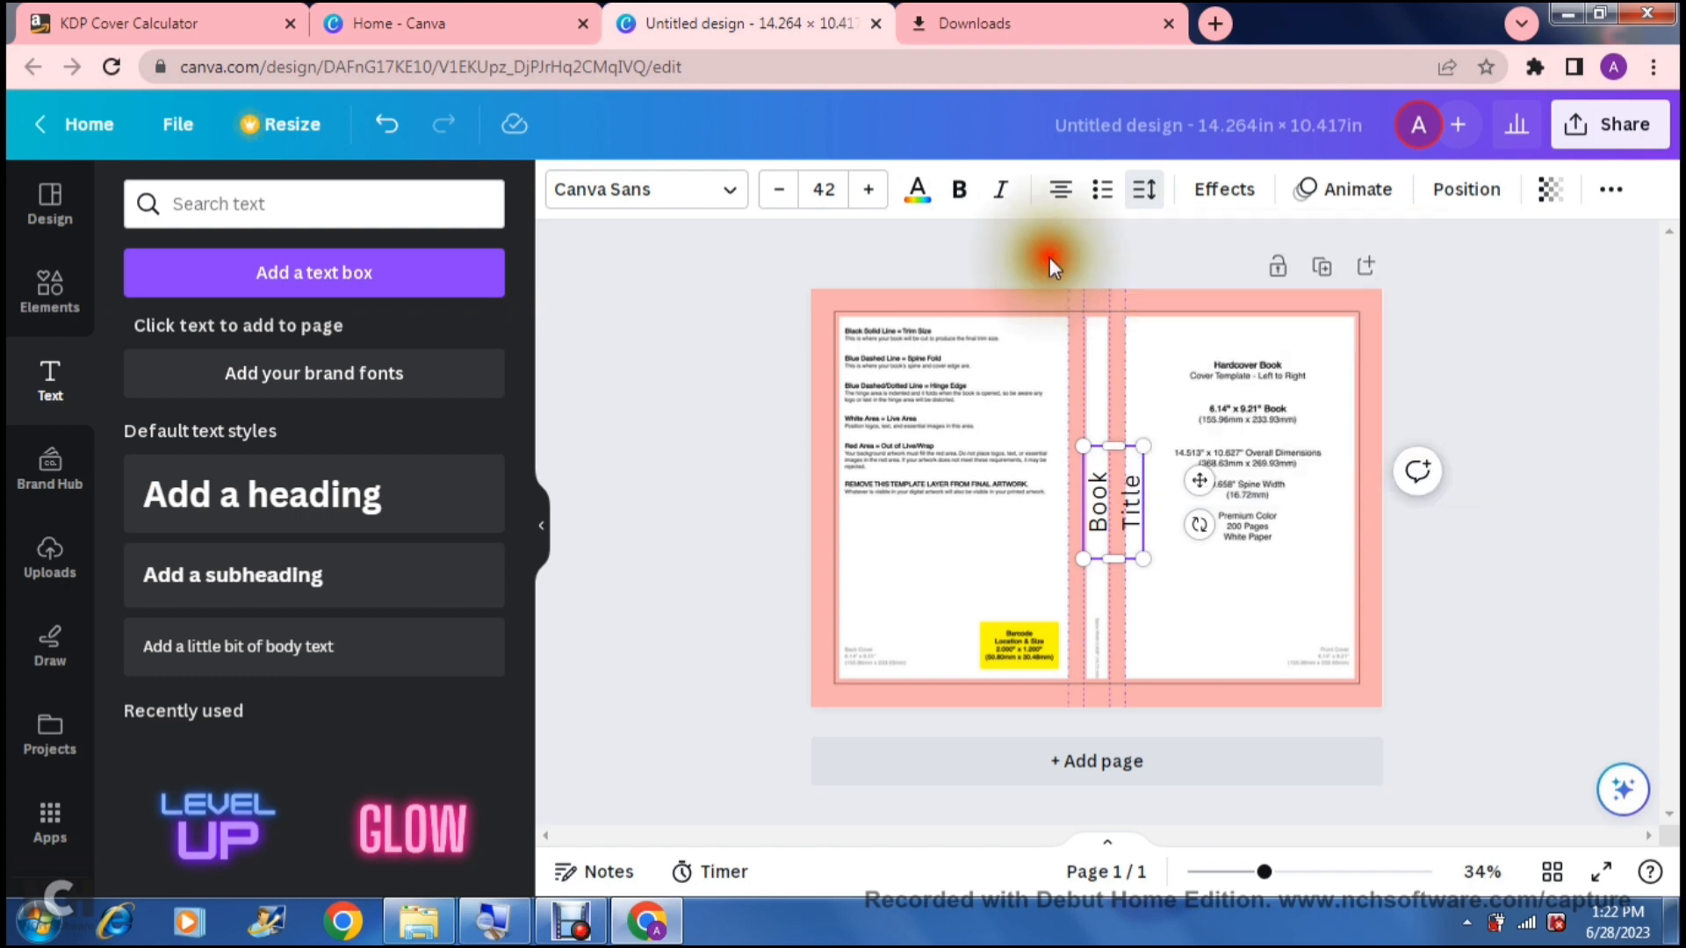
- Lengthen the "Book Title" text box along the spine to about 5.7 in so the title fits on one line
drag(1115, 450, 1095, 324)
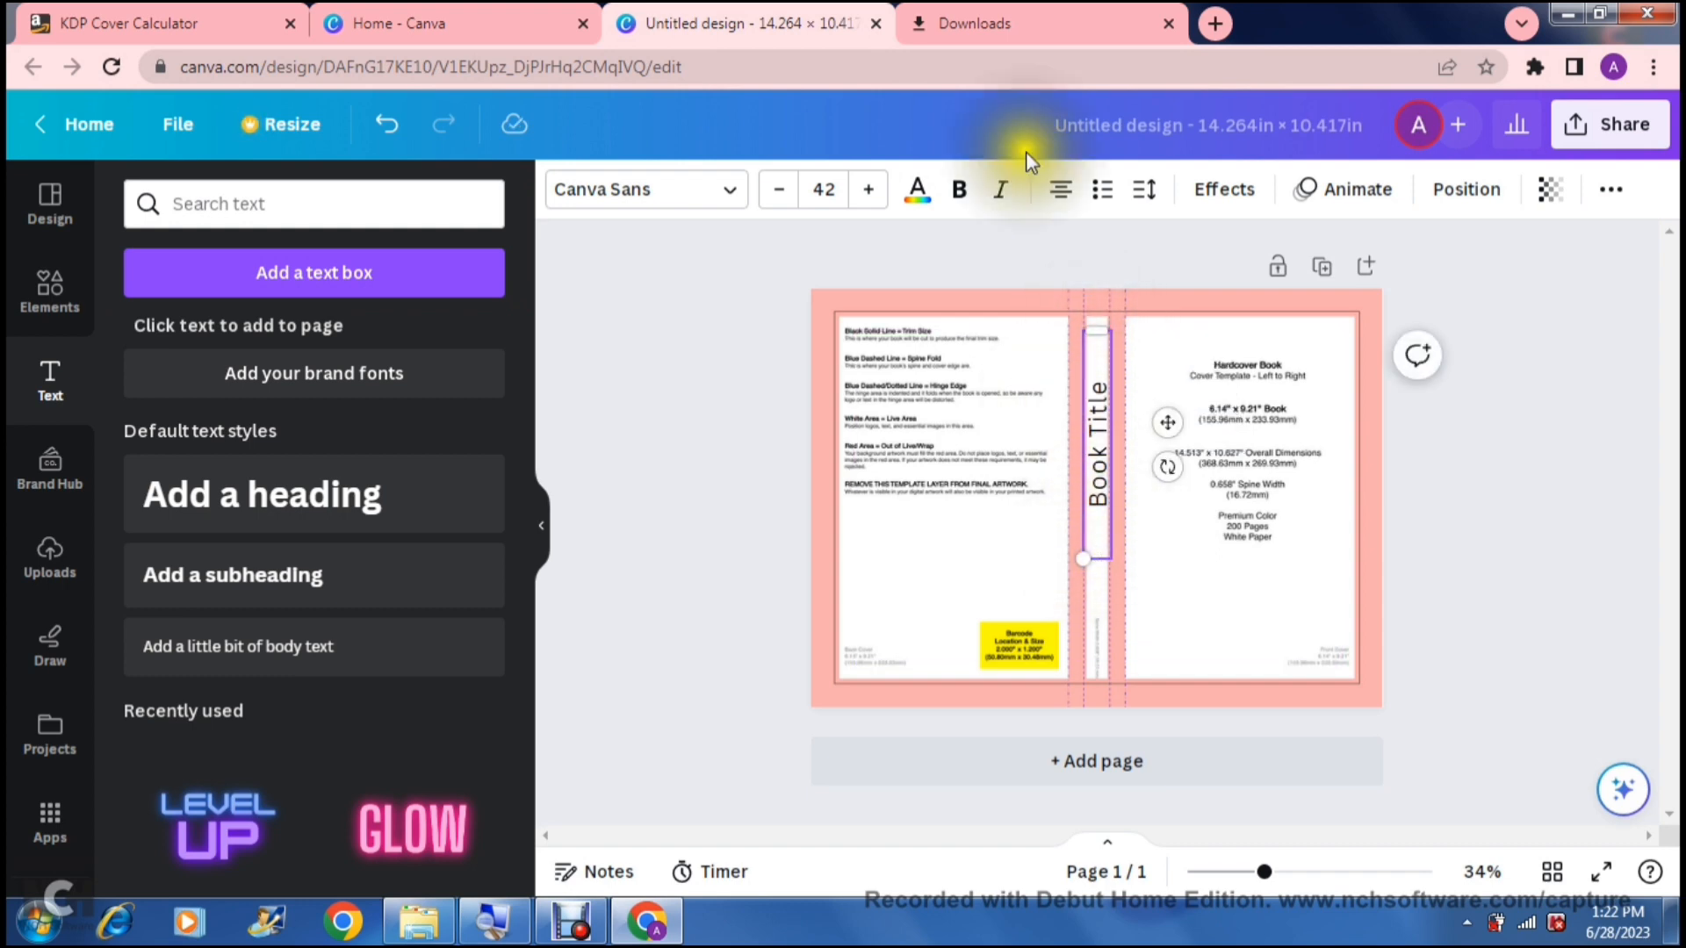
drag(1096, 330, 1097, 328)
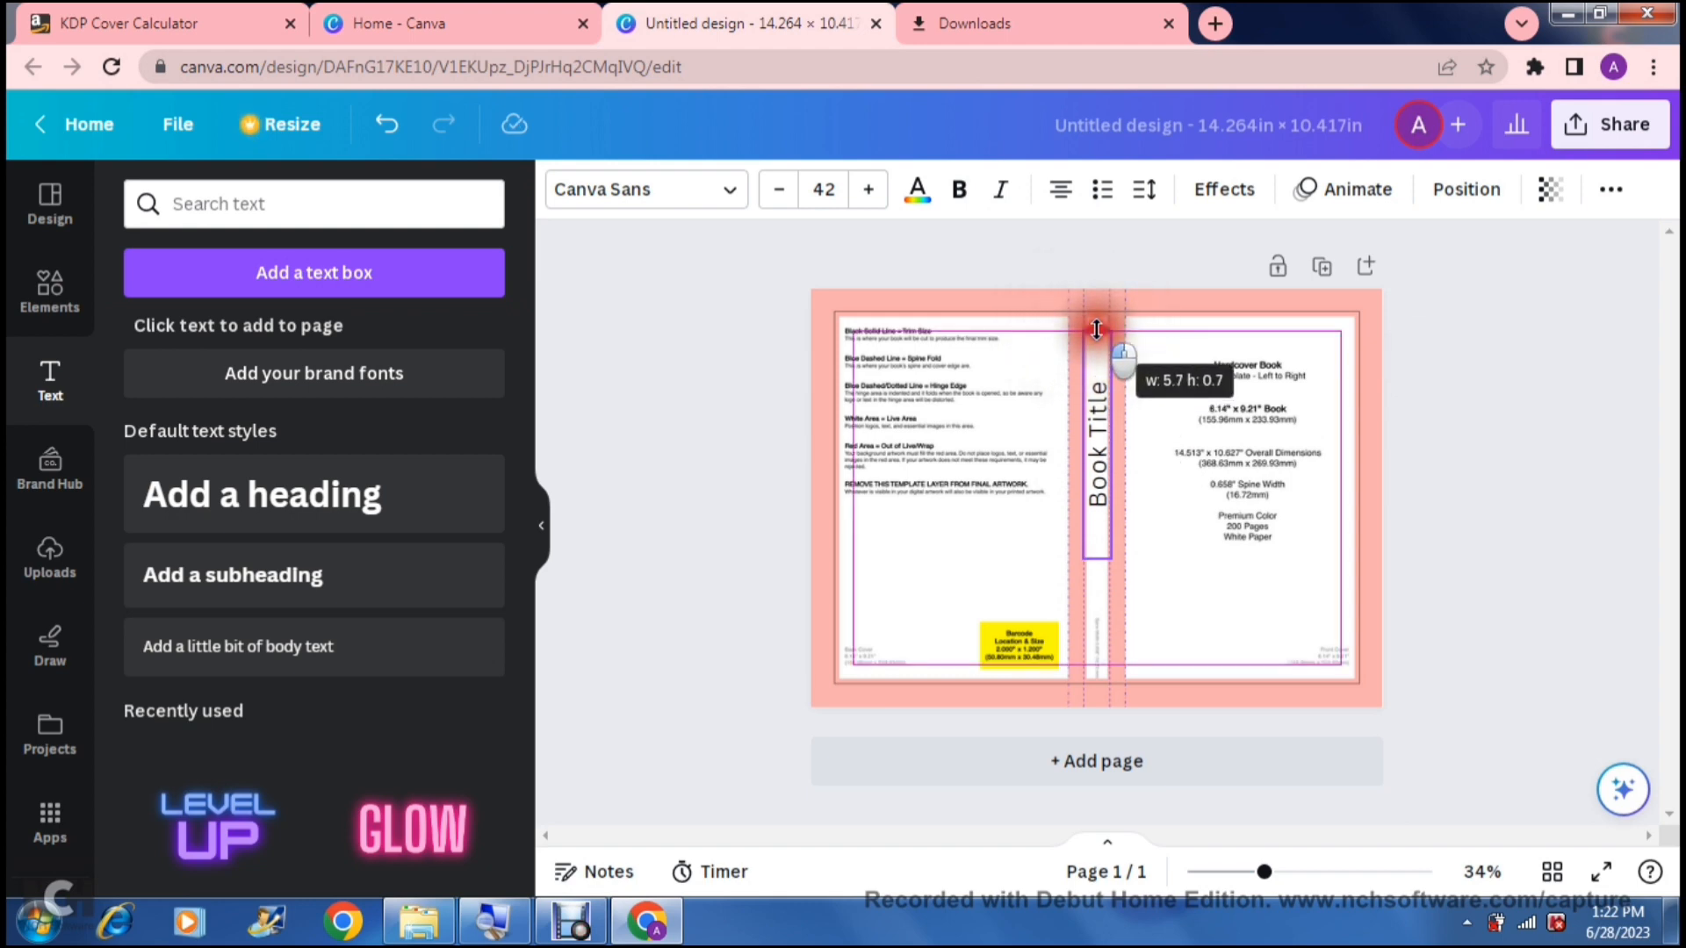
drag(1097, 329, 1097, 329)
click(1097, 330)
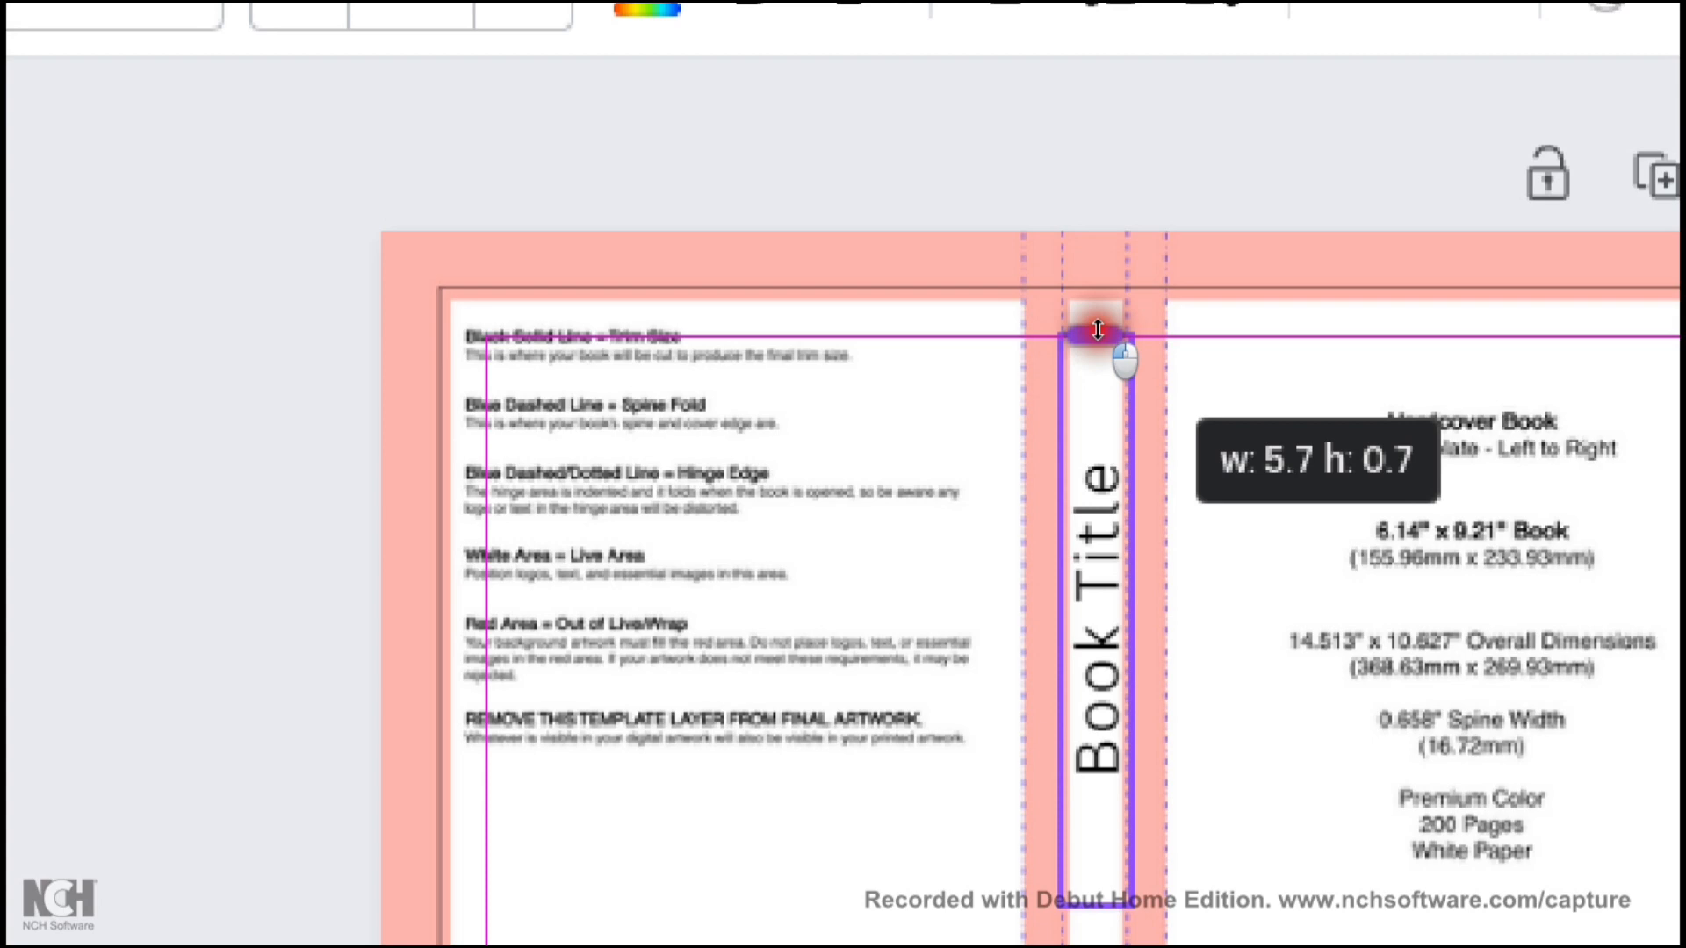
drag(1098, 330, 1098, 329)
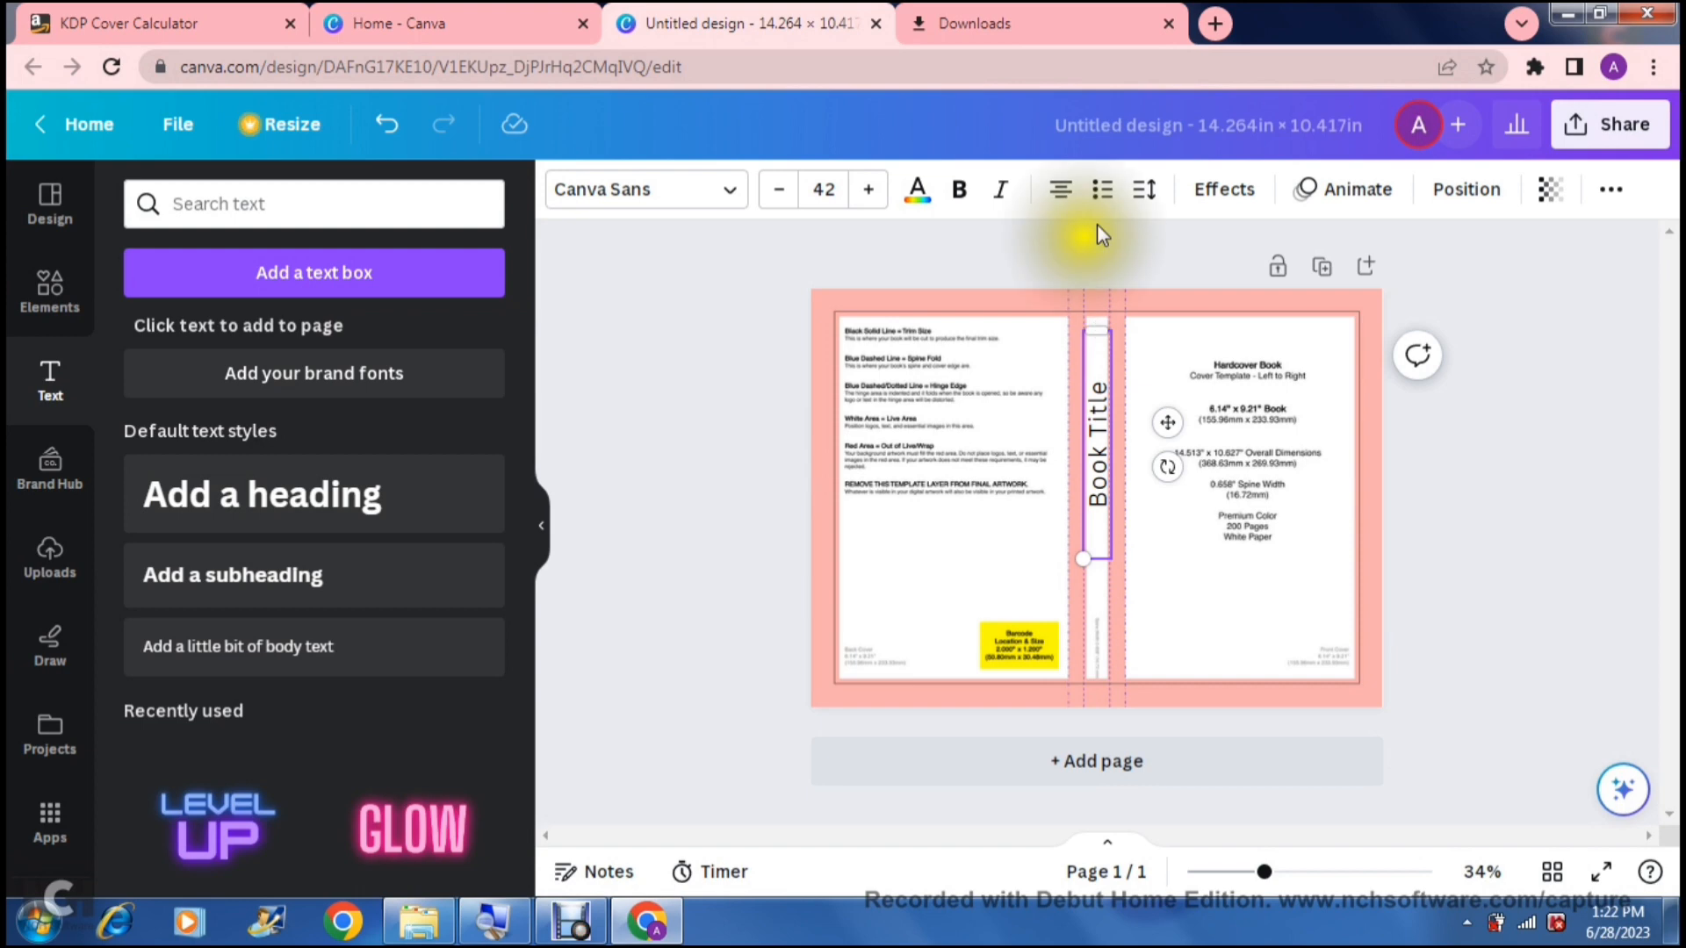
- Widen the letter spacing of the one-line spine title further
click(1144, 189)
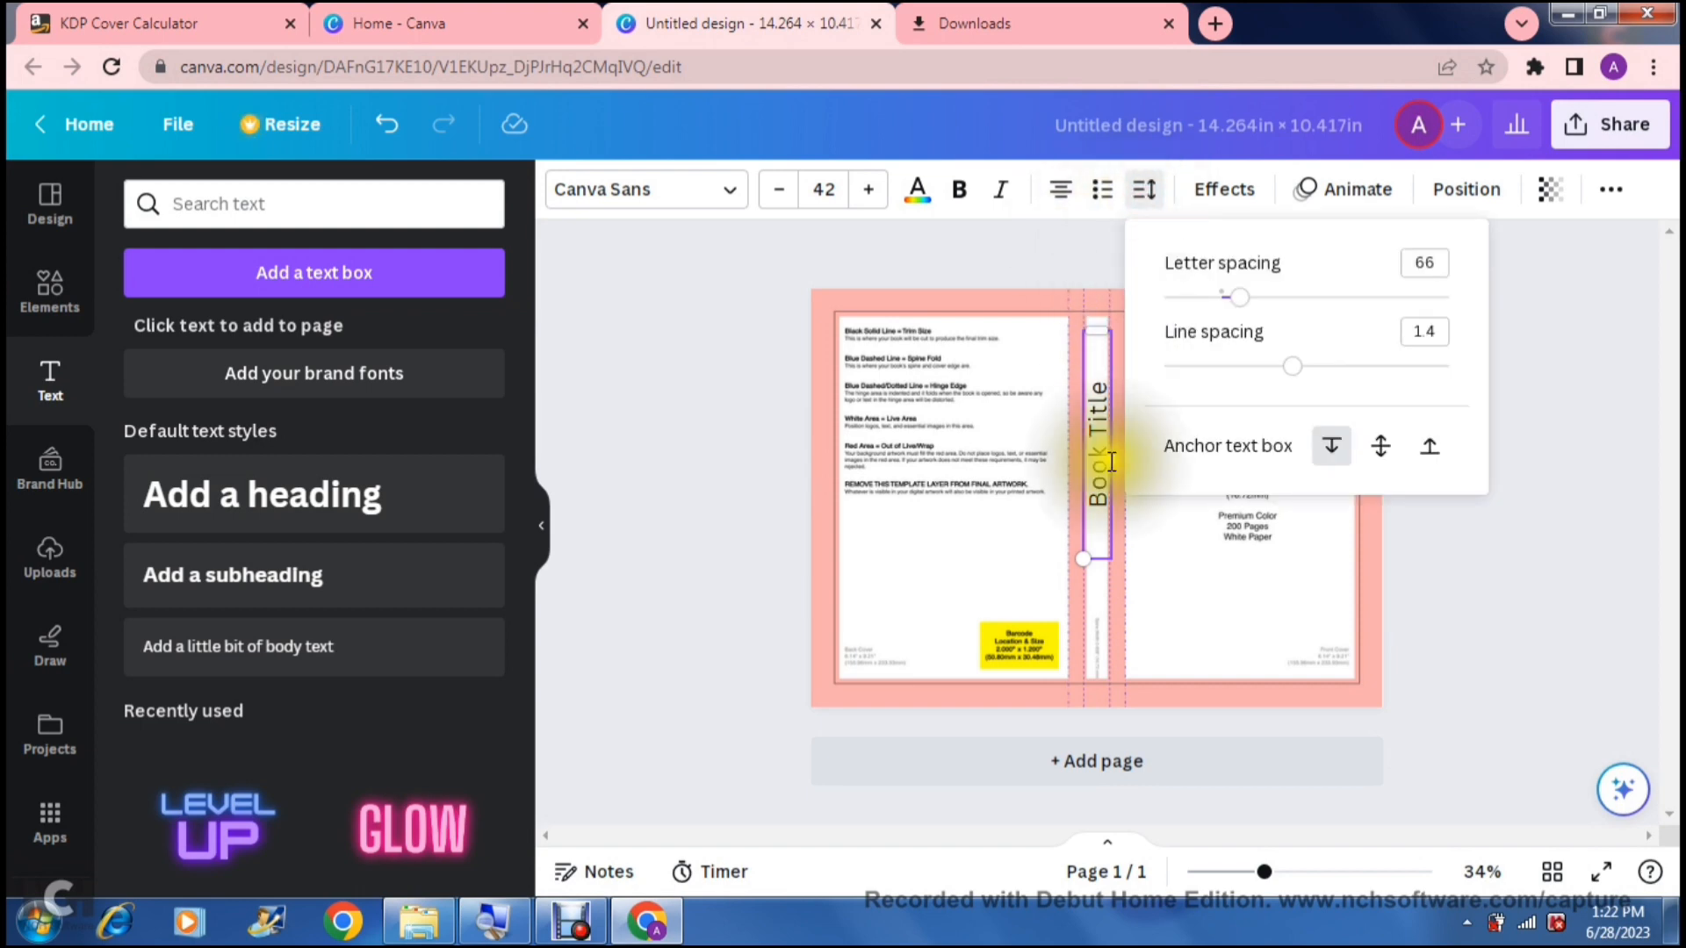
drag(1240, 296, 1279, 307)
click(1078, 261)
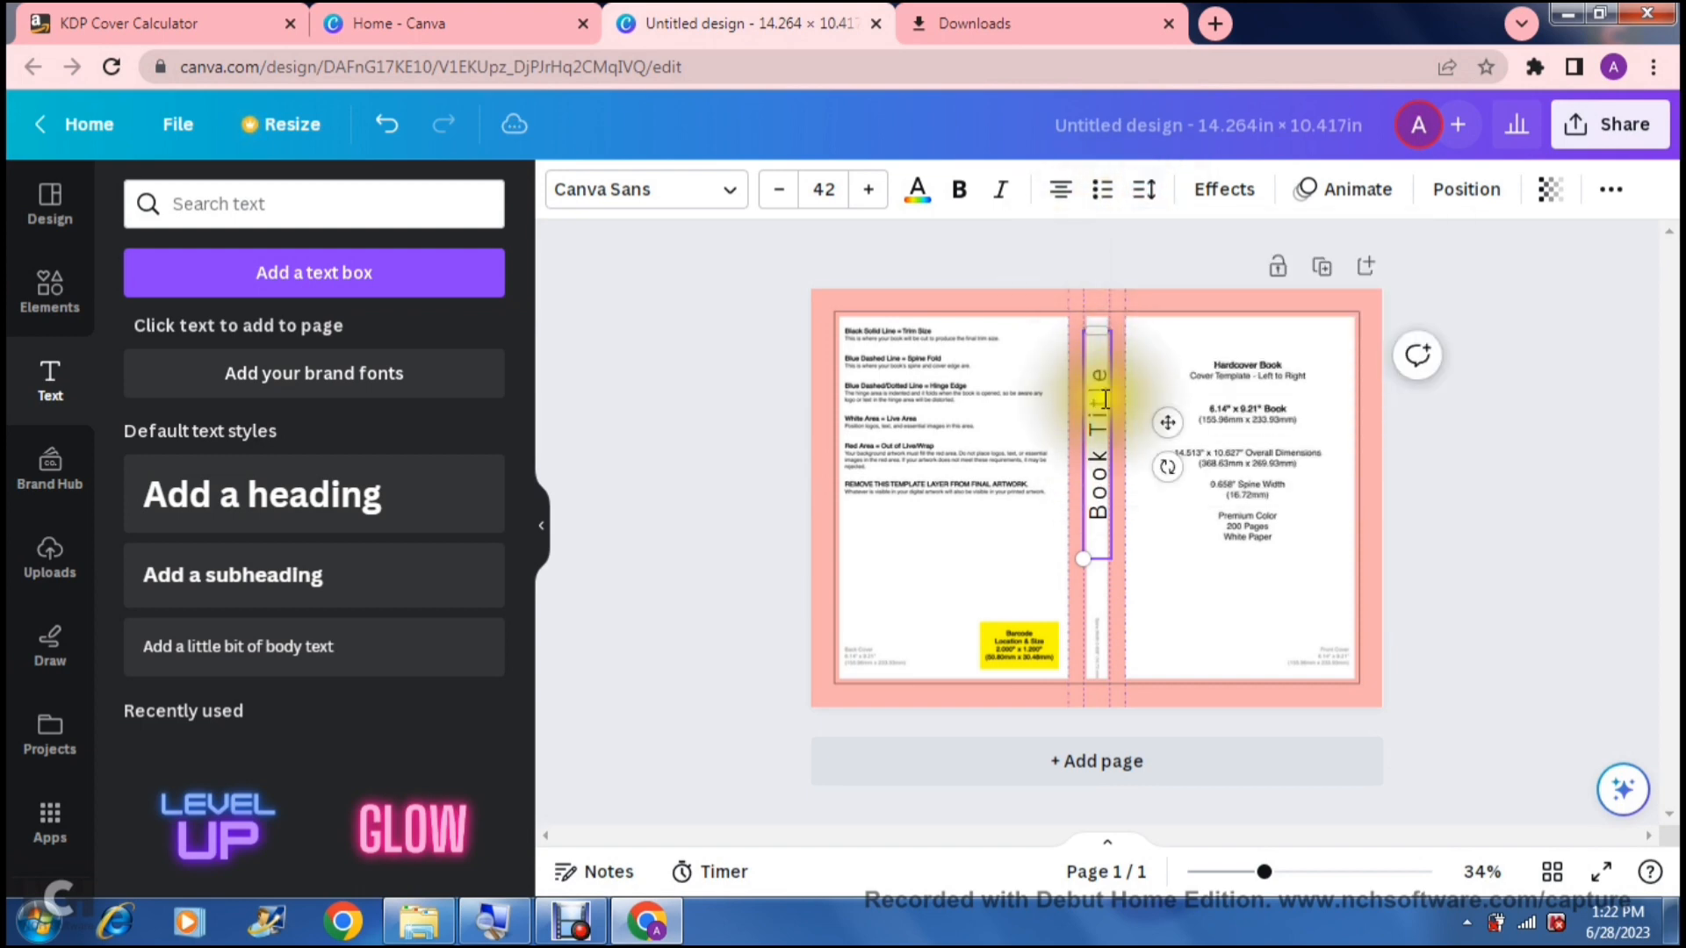
- Move the "Book Title" text down the spine so it is centred on the page in both directions
click(1164, 424)
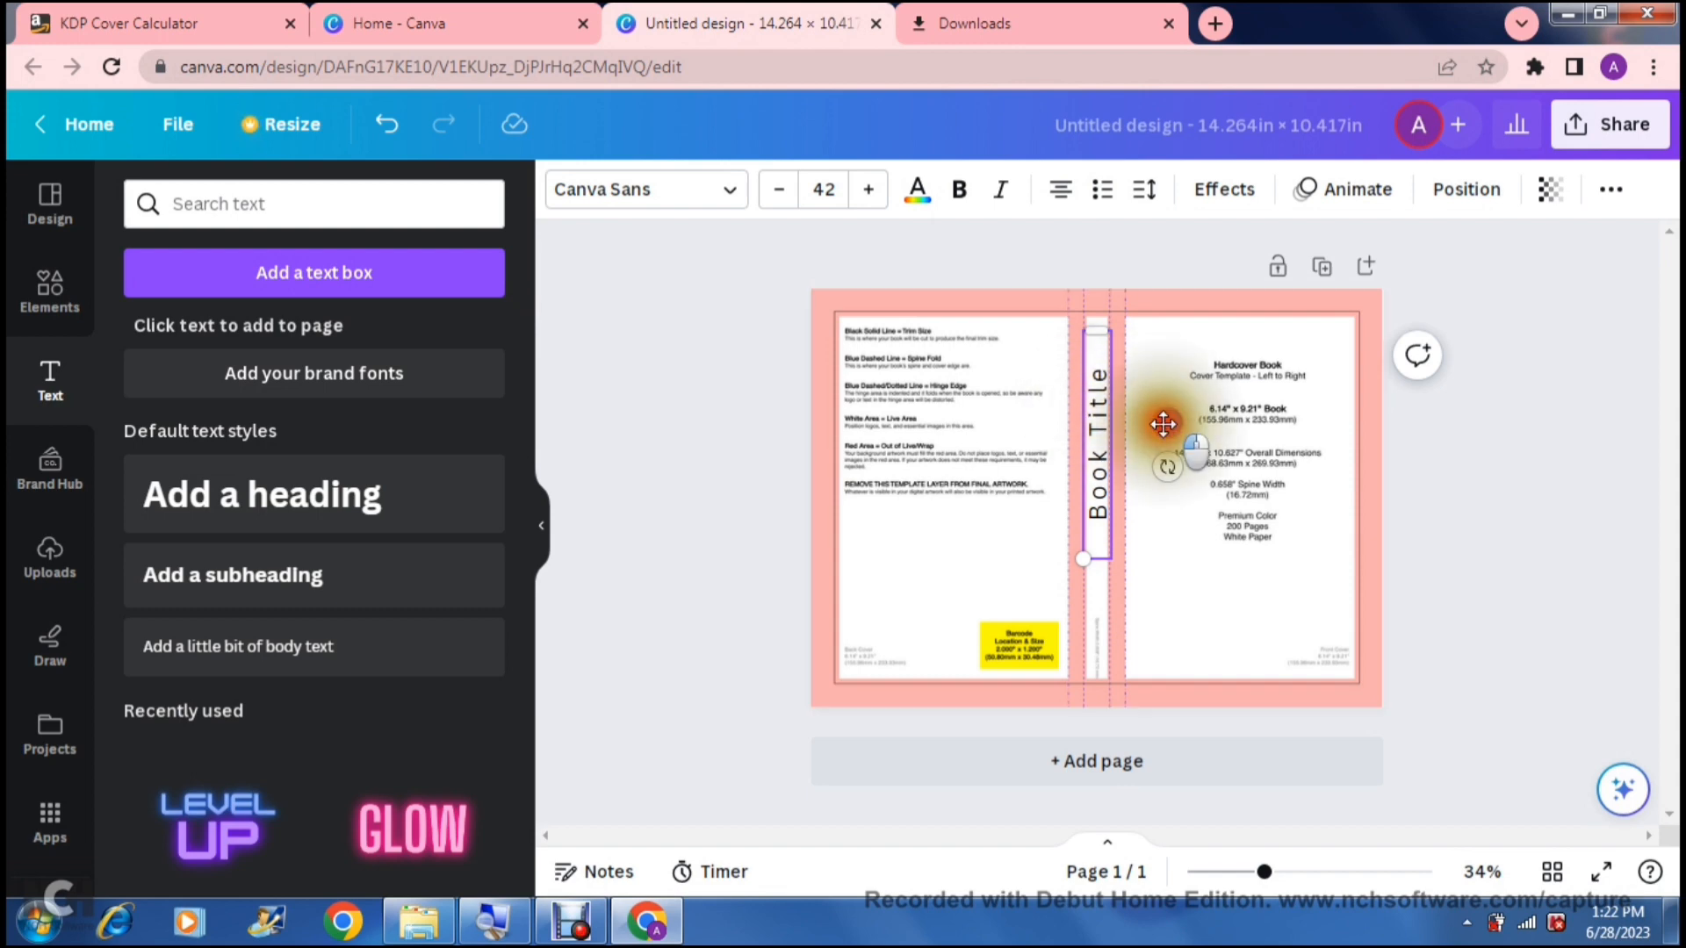
drag(1163, 424, 1170, 475)
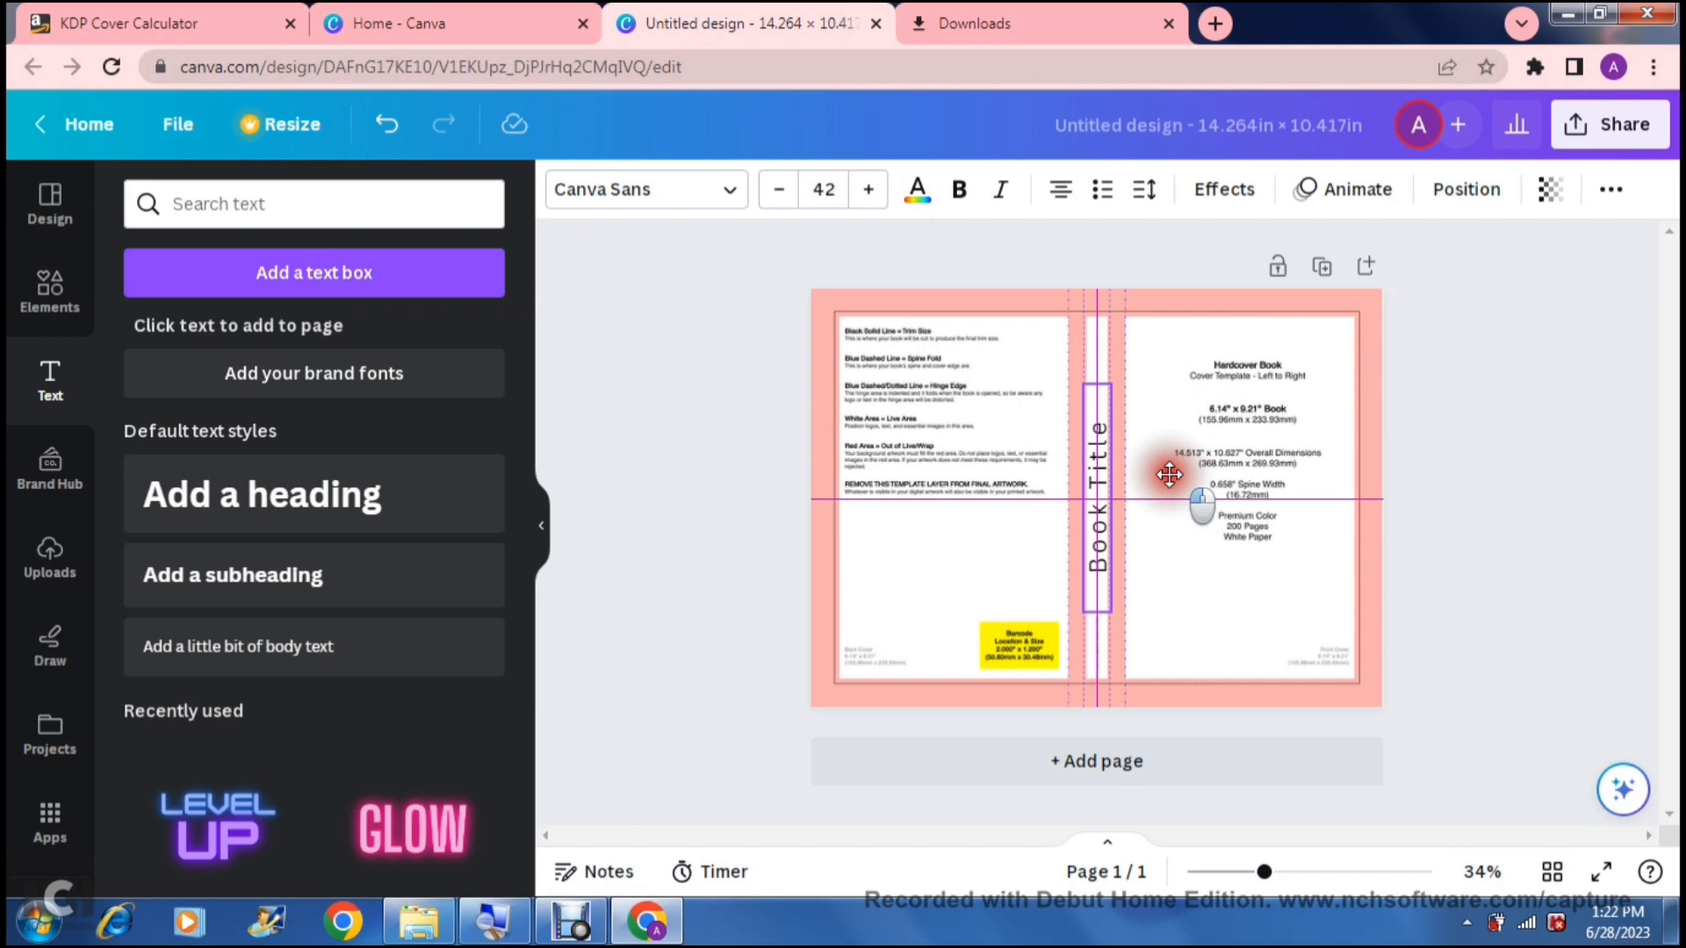
drag(1169, 475, 1169, 475)
click(650, 407)
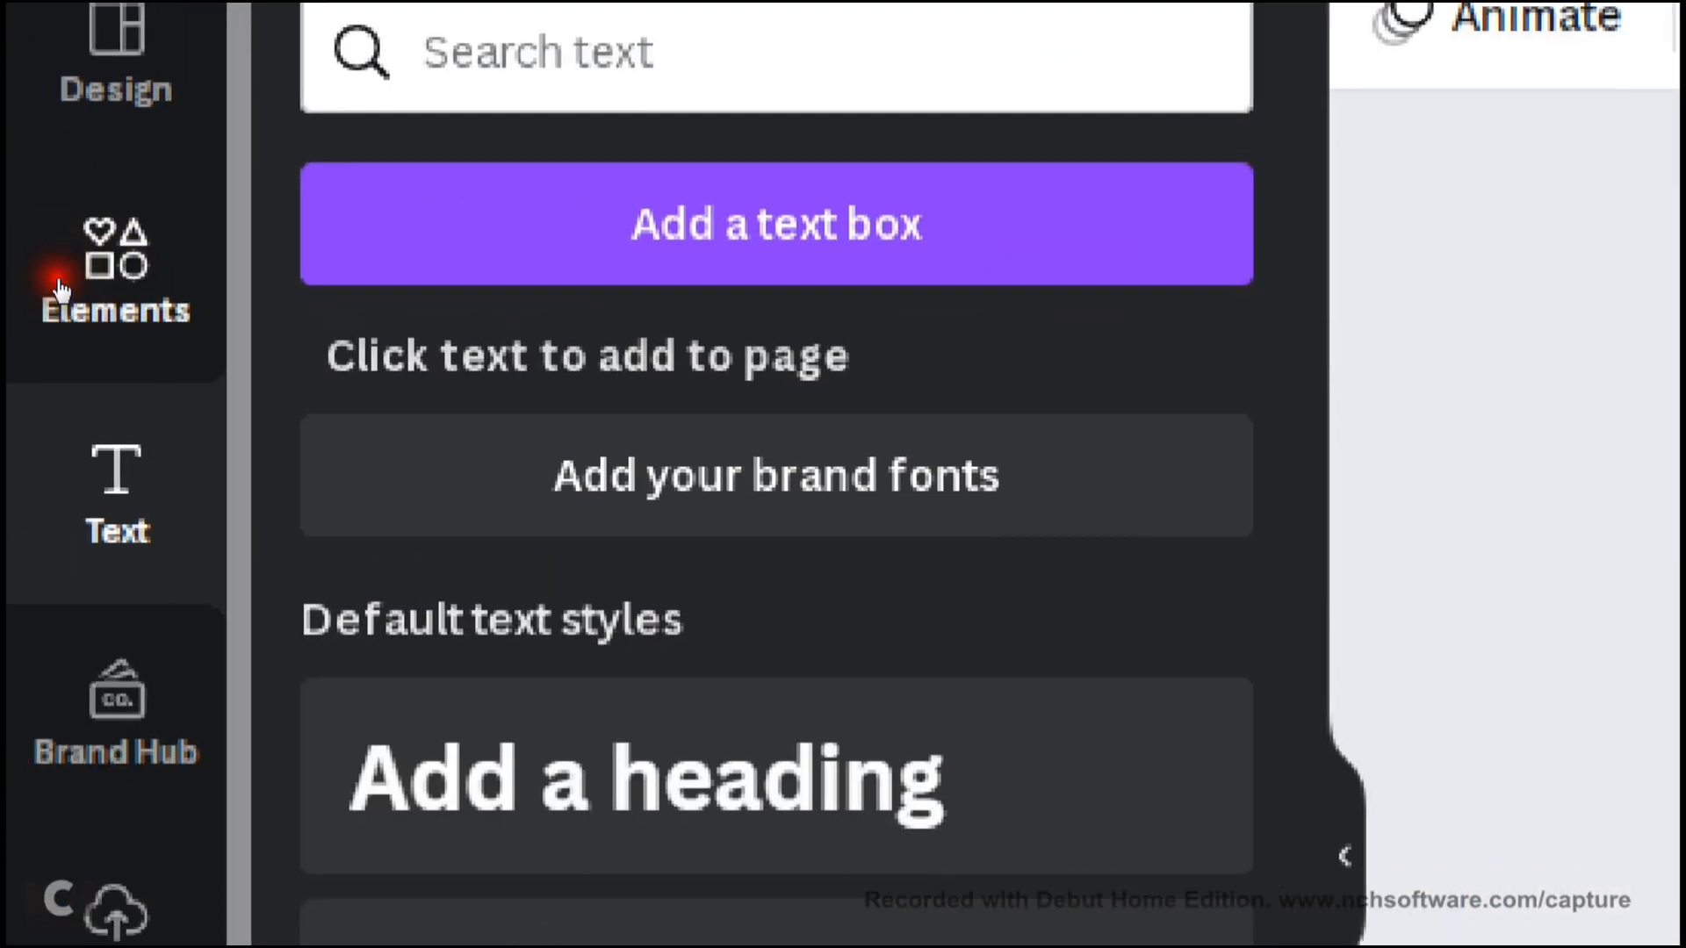
- Search the elements for "couple" and add the photo of the couple embracing by the window to the cover
click(59, 288)
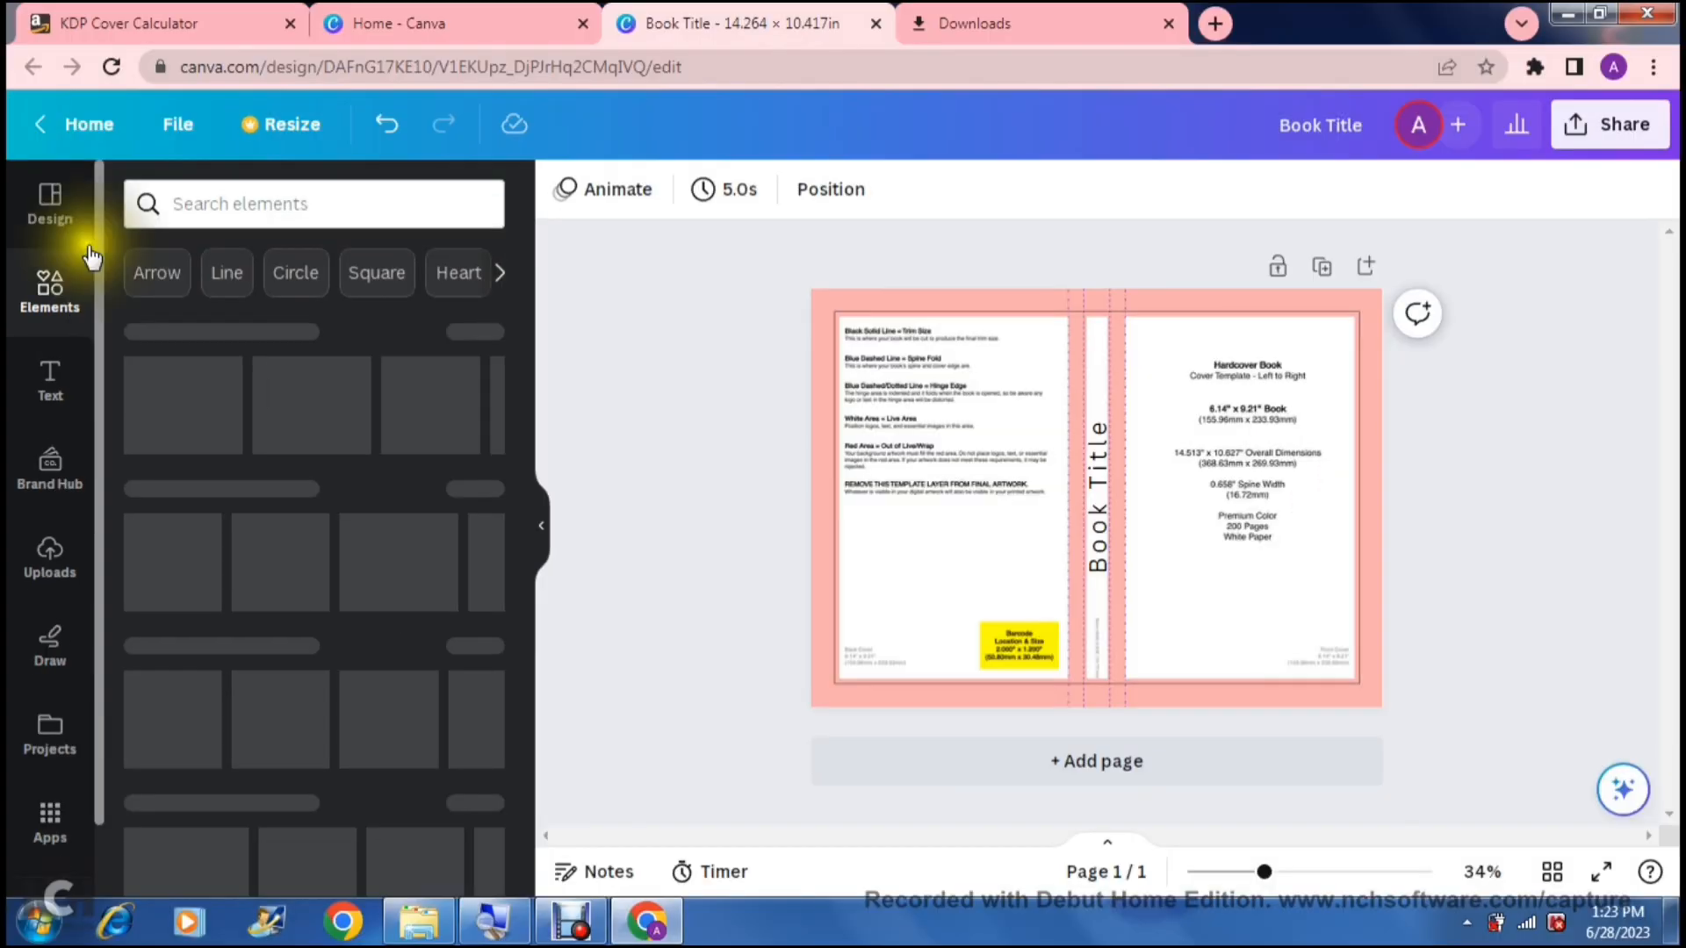
click(597, 63)
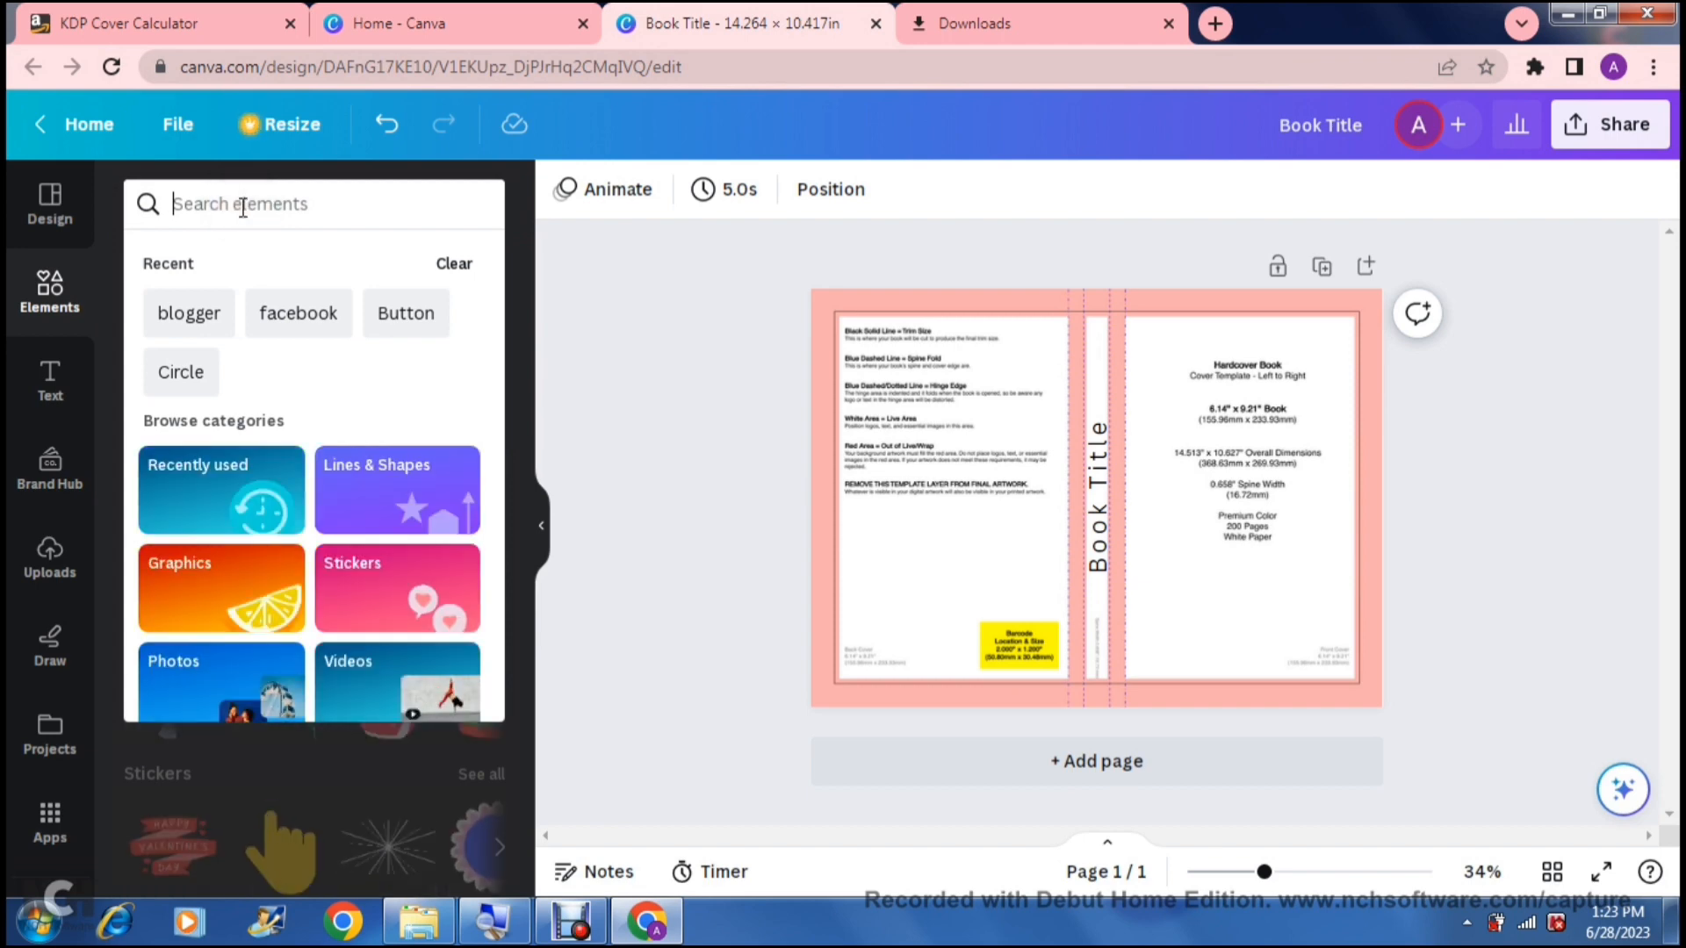
text(coupl)
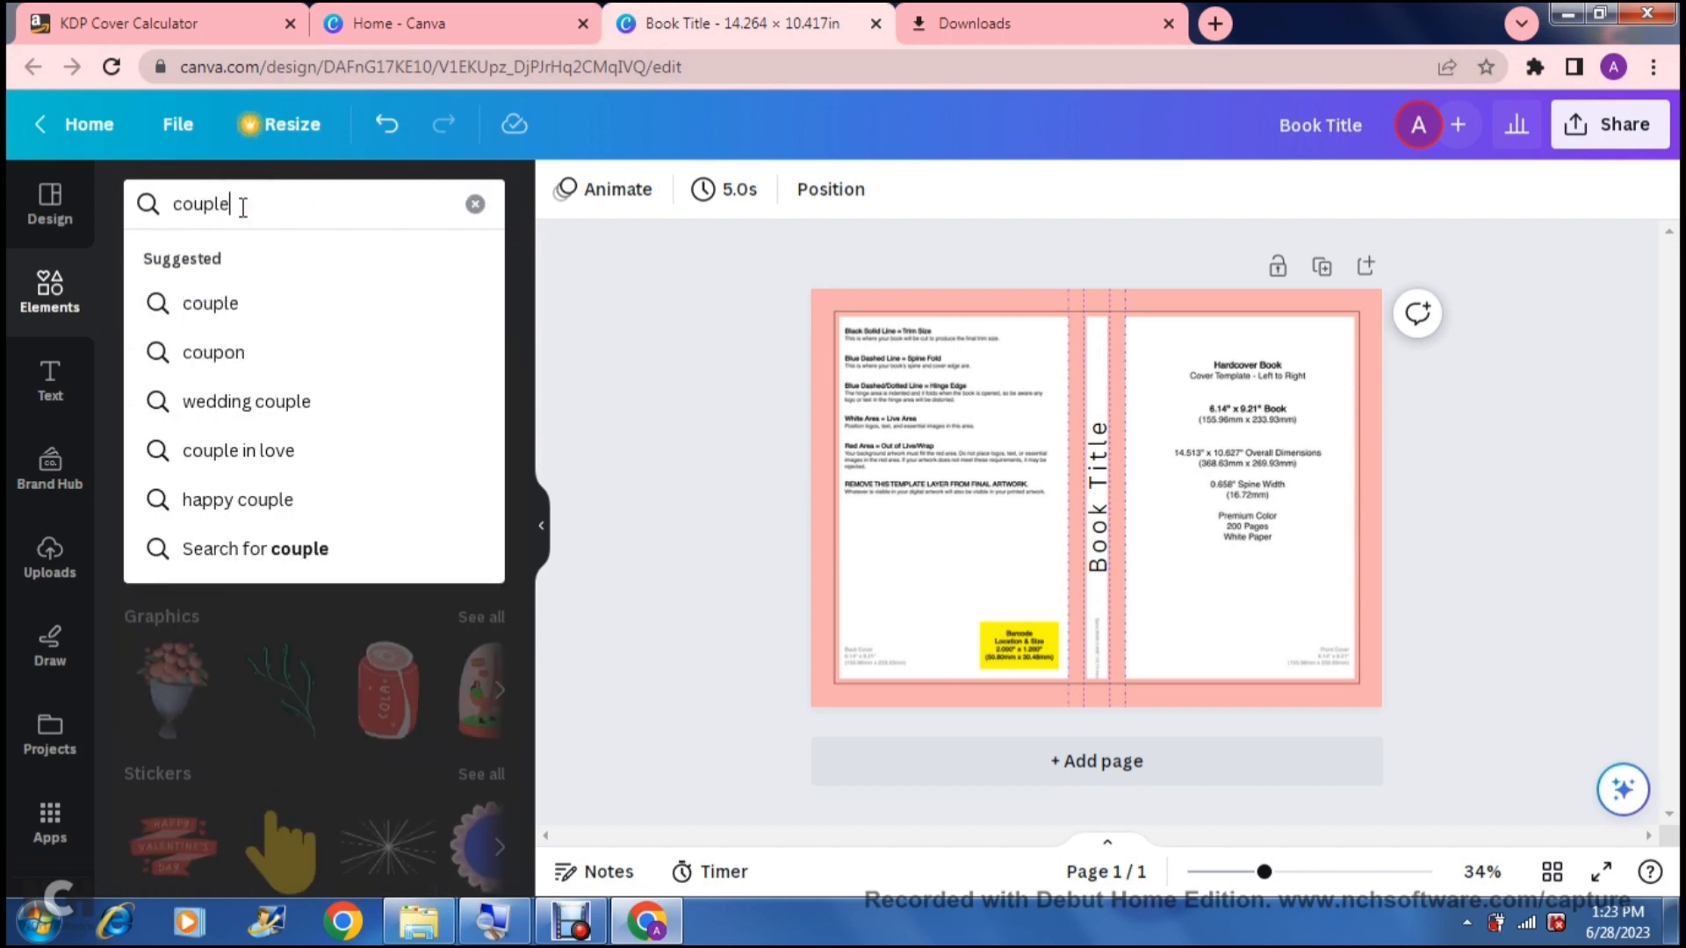
text(e)
key(Return)
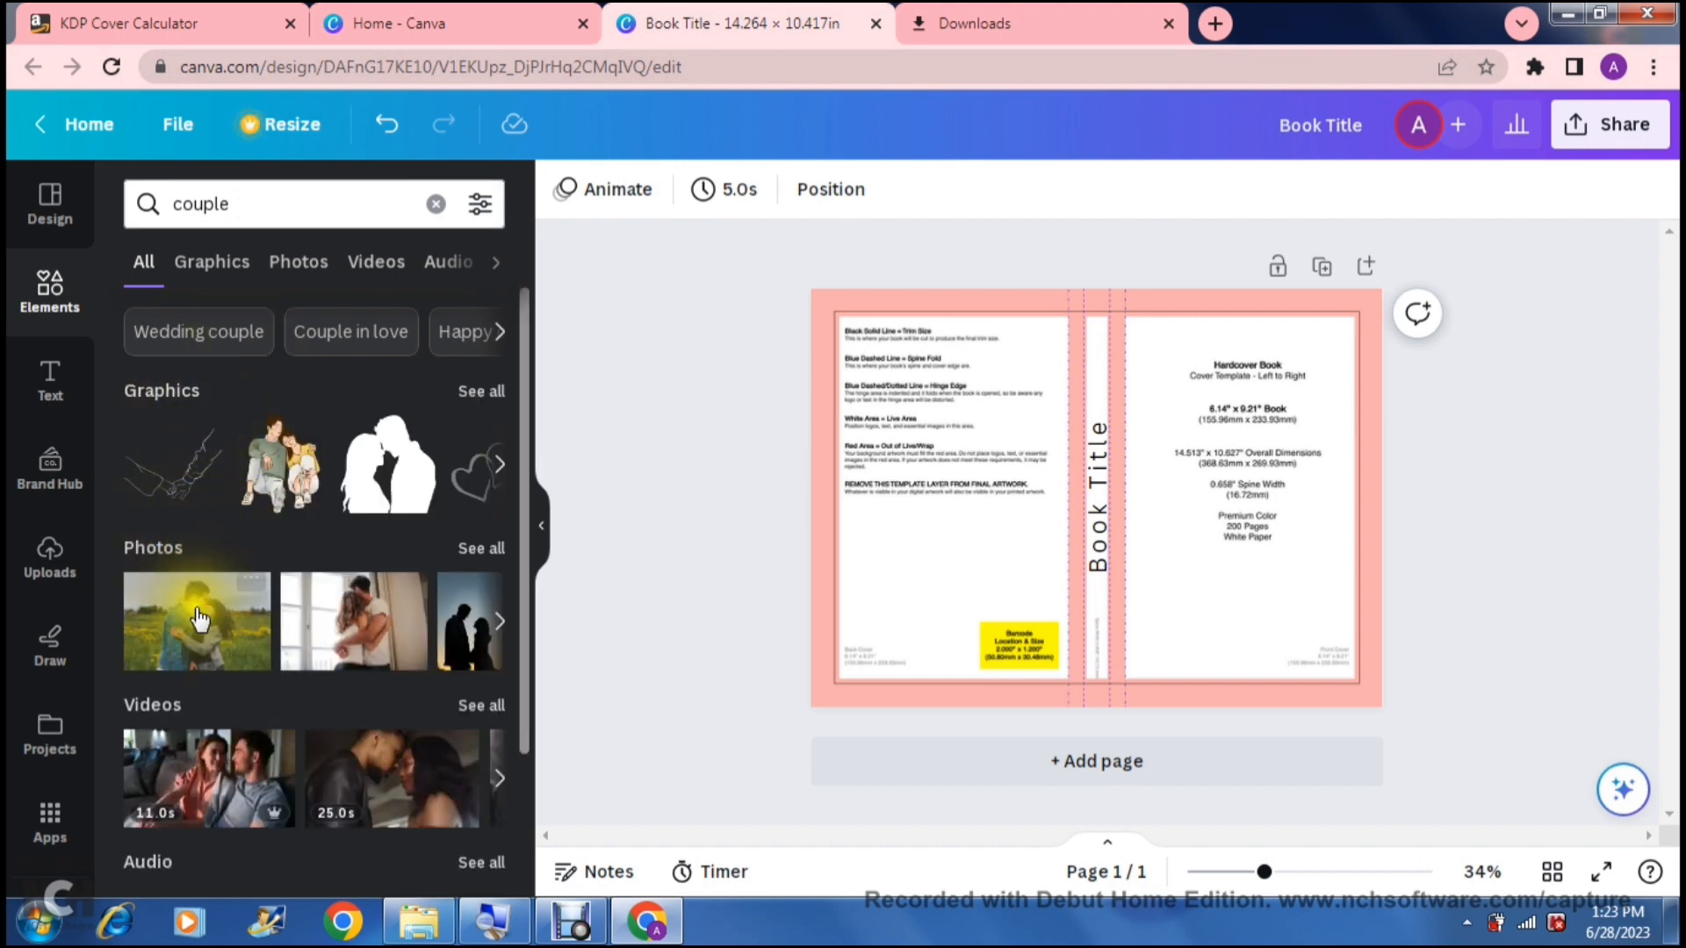
click(340, 628)
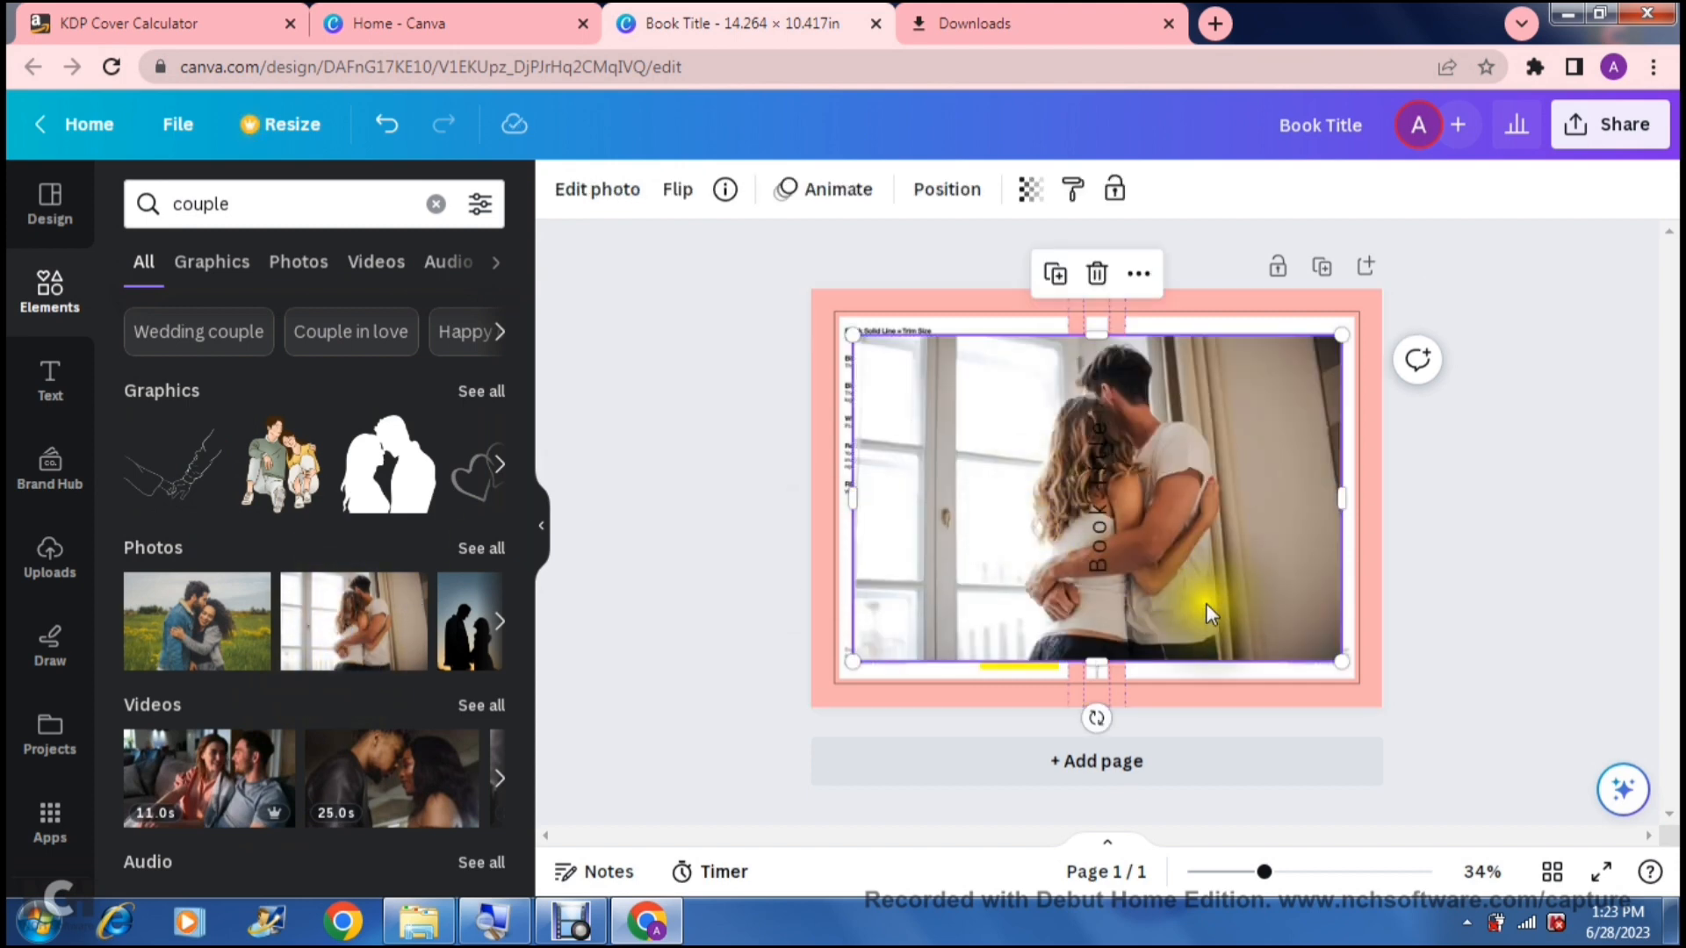
- Shrink the couple photo and position it in the upper part of the back cover, inside the white live area
drag(1341, 661, 1039, 544)
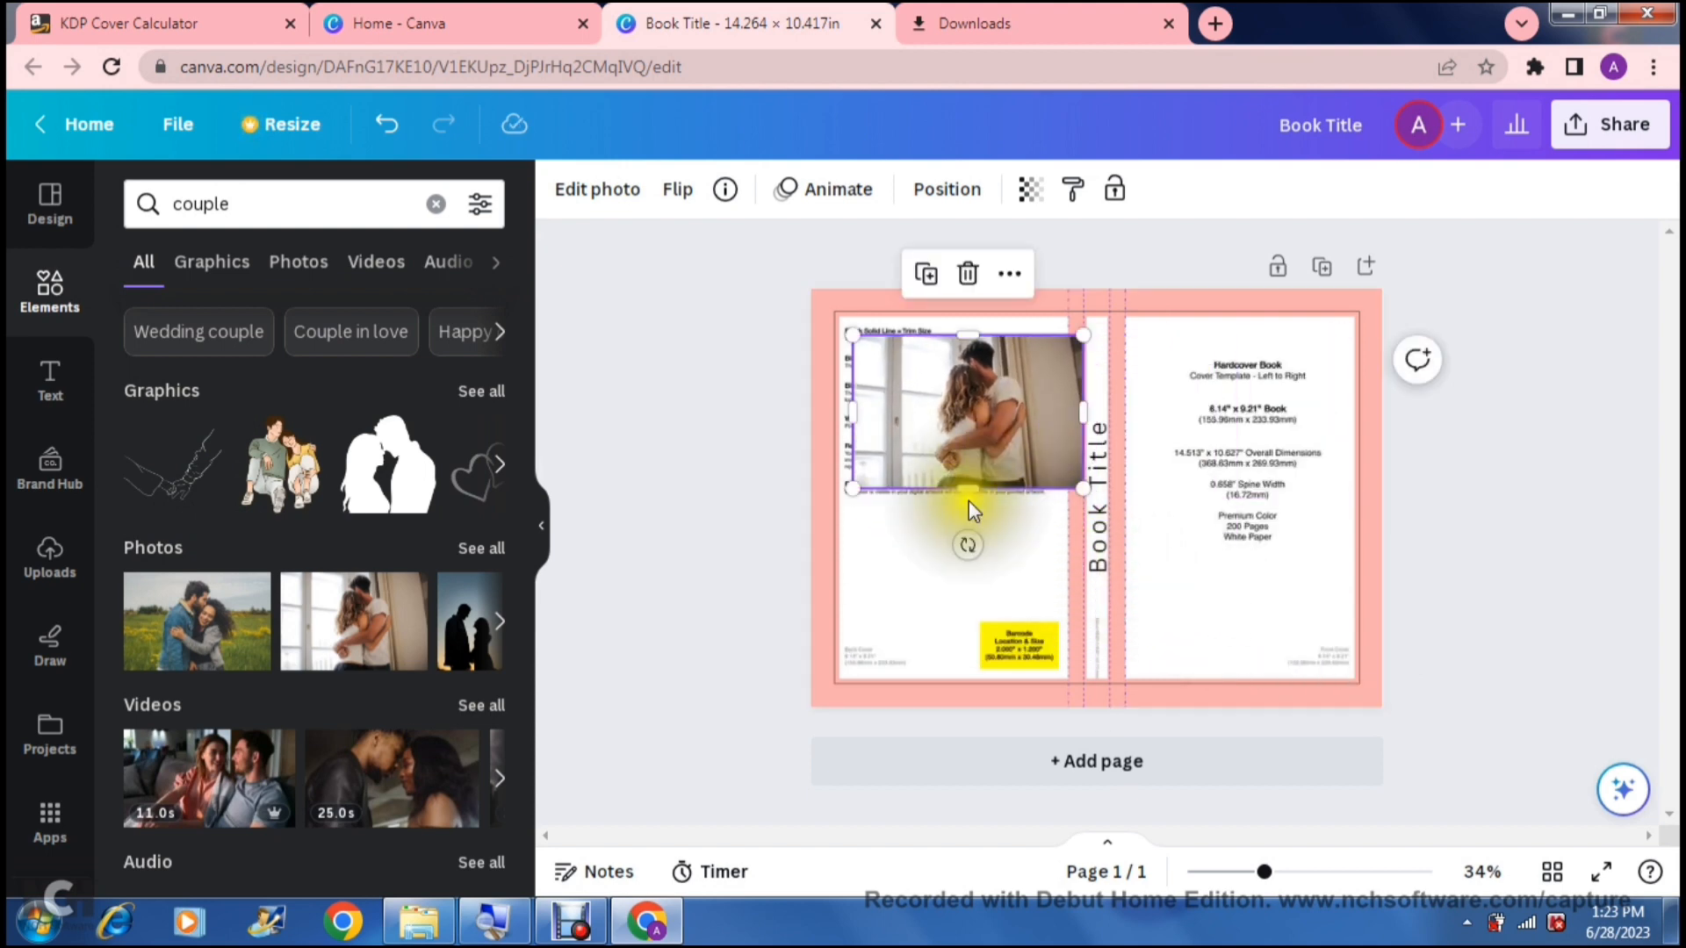
click(759, 425)
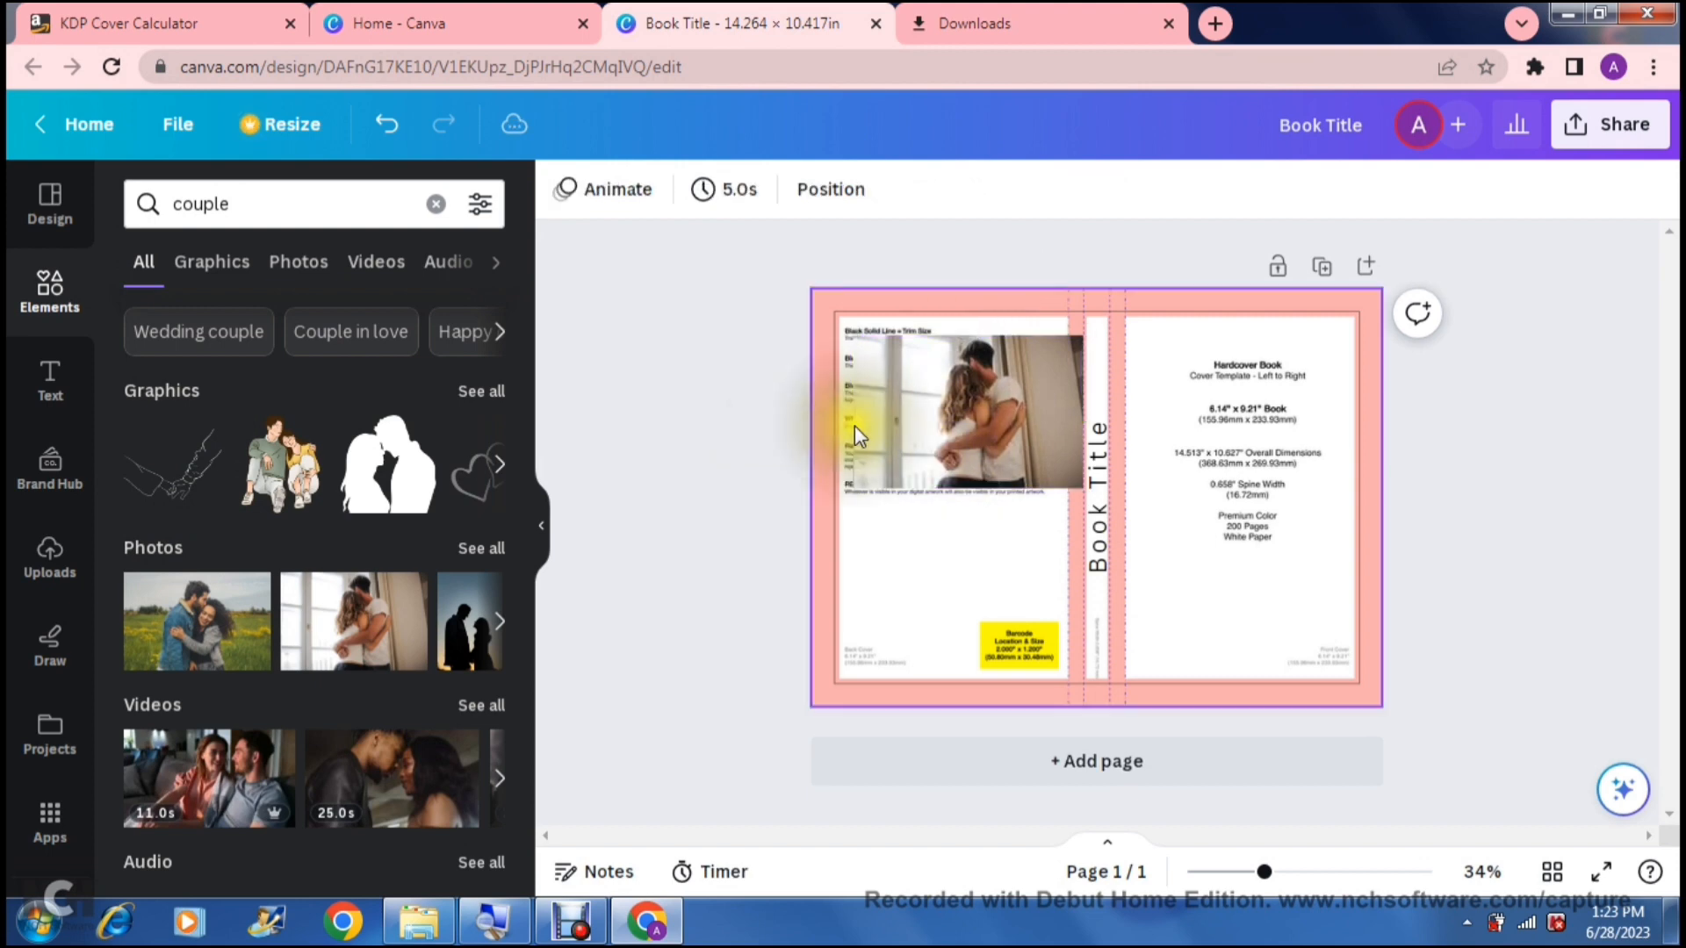
click(961, 421)
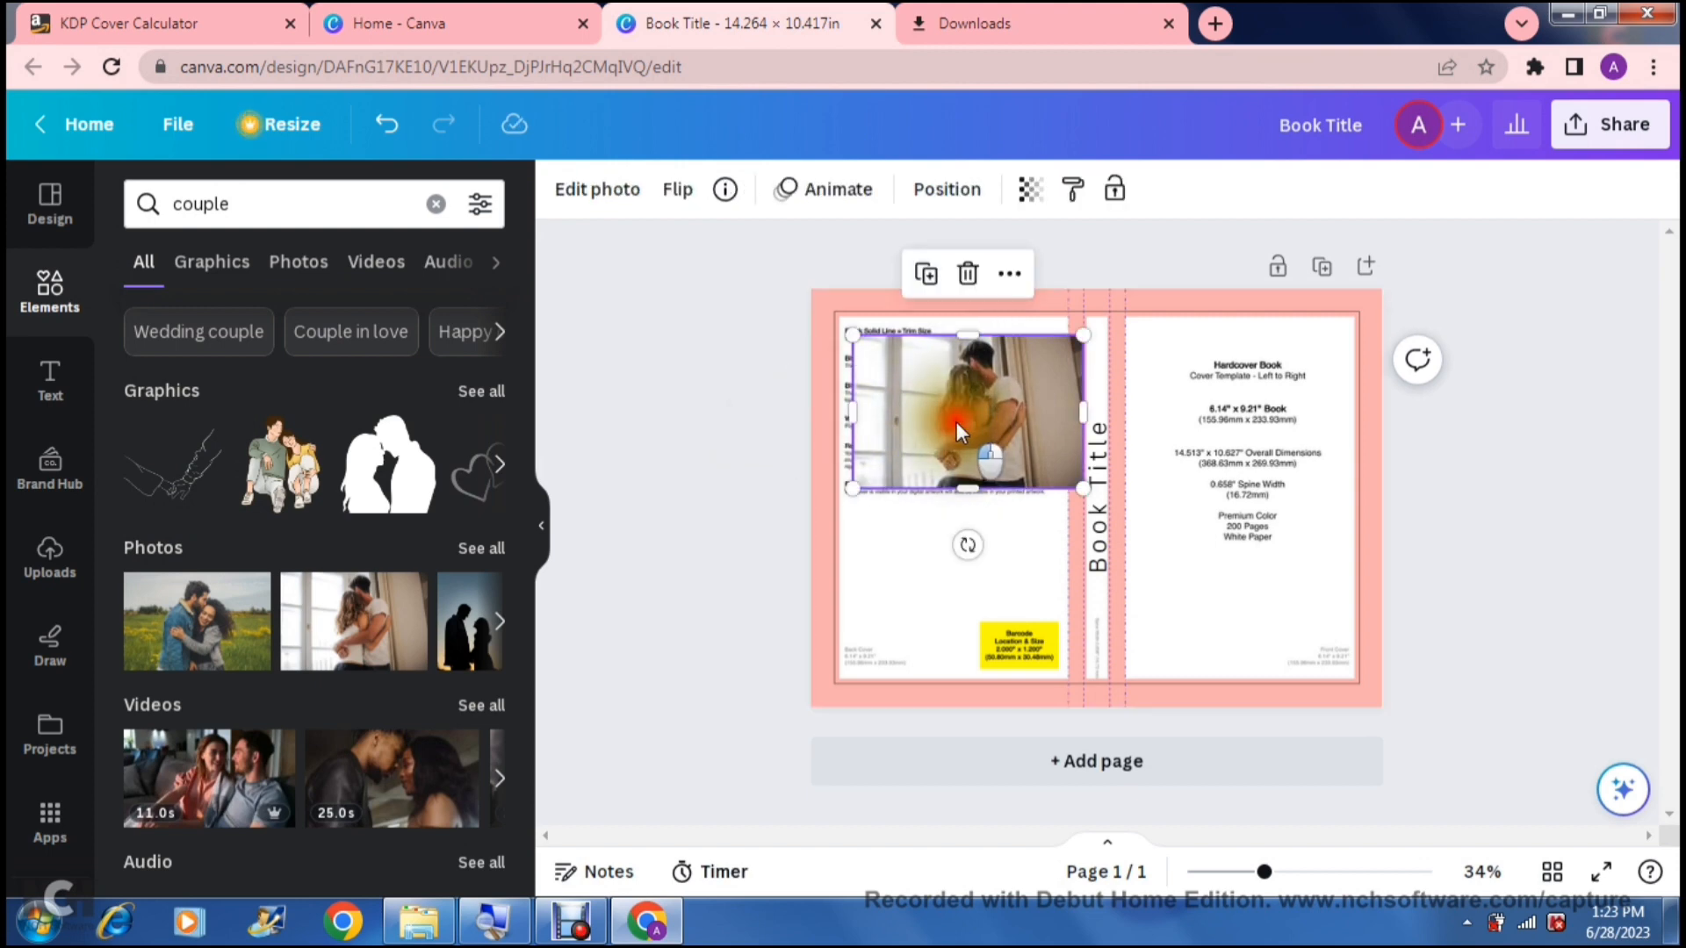
mouse_move(956, 421)
mouse_down()
mouse_move(953, 516)
mouse_move(943, 421)
mouse_up()
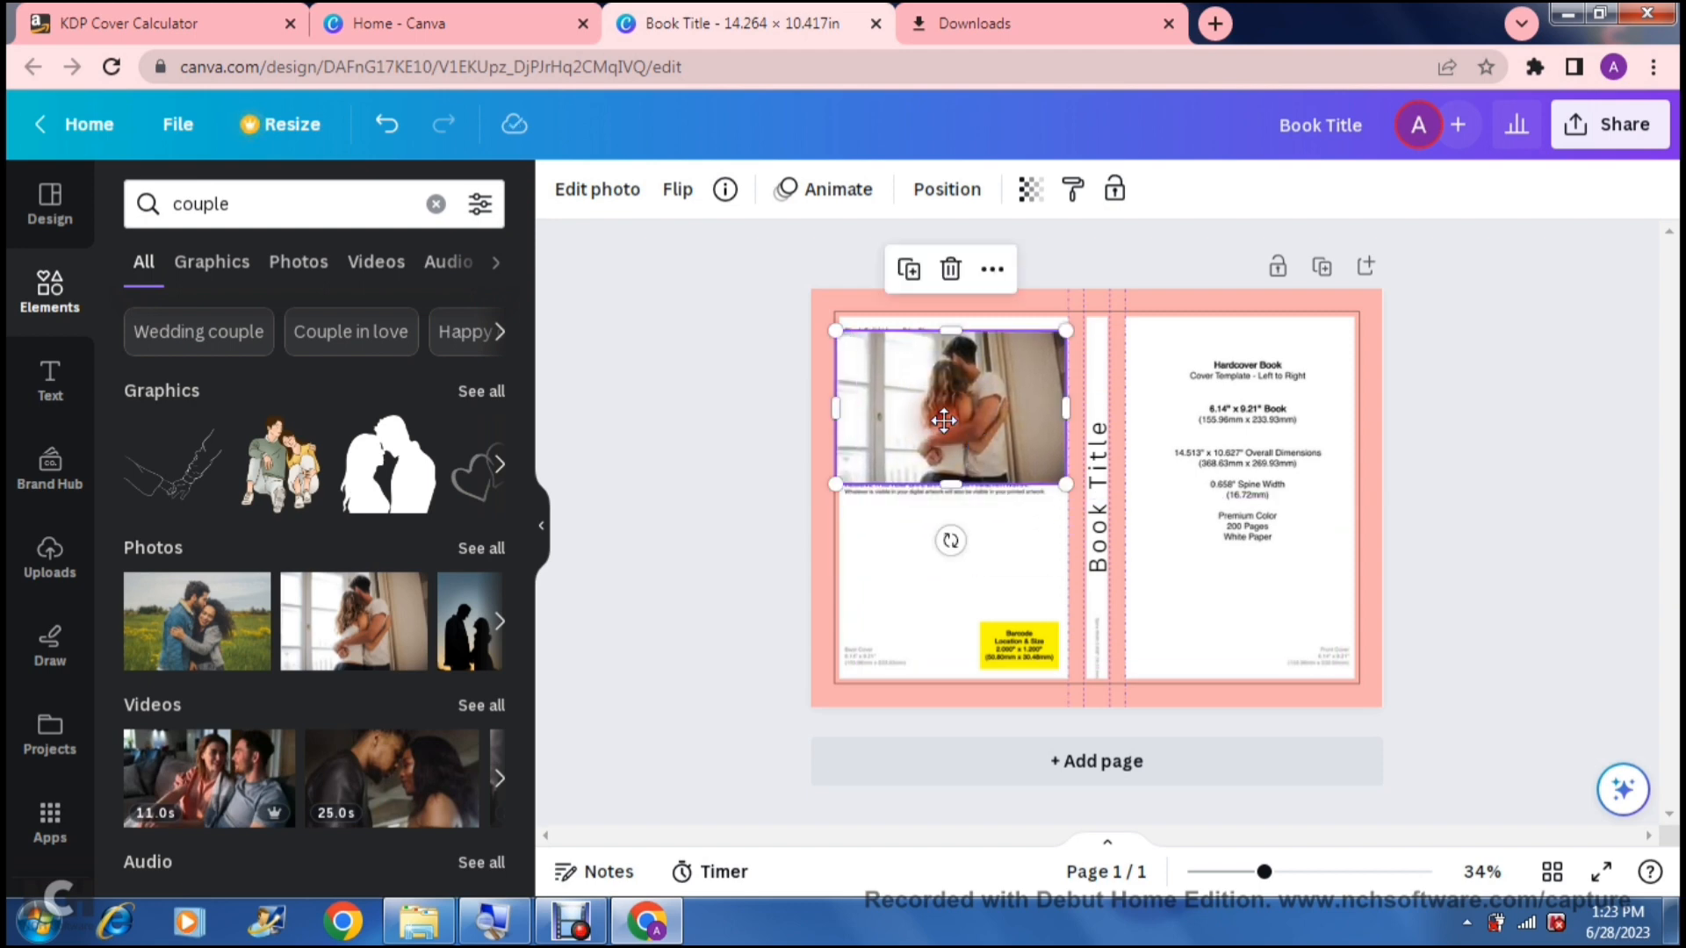
drag(1062, 479, 1036, 460)
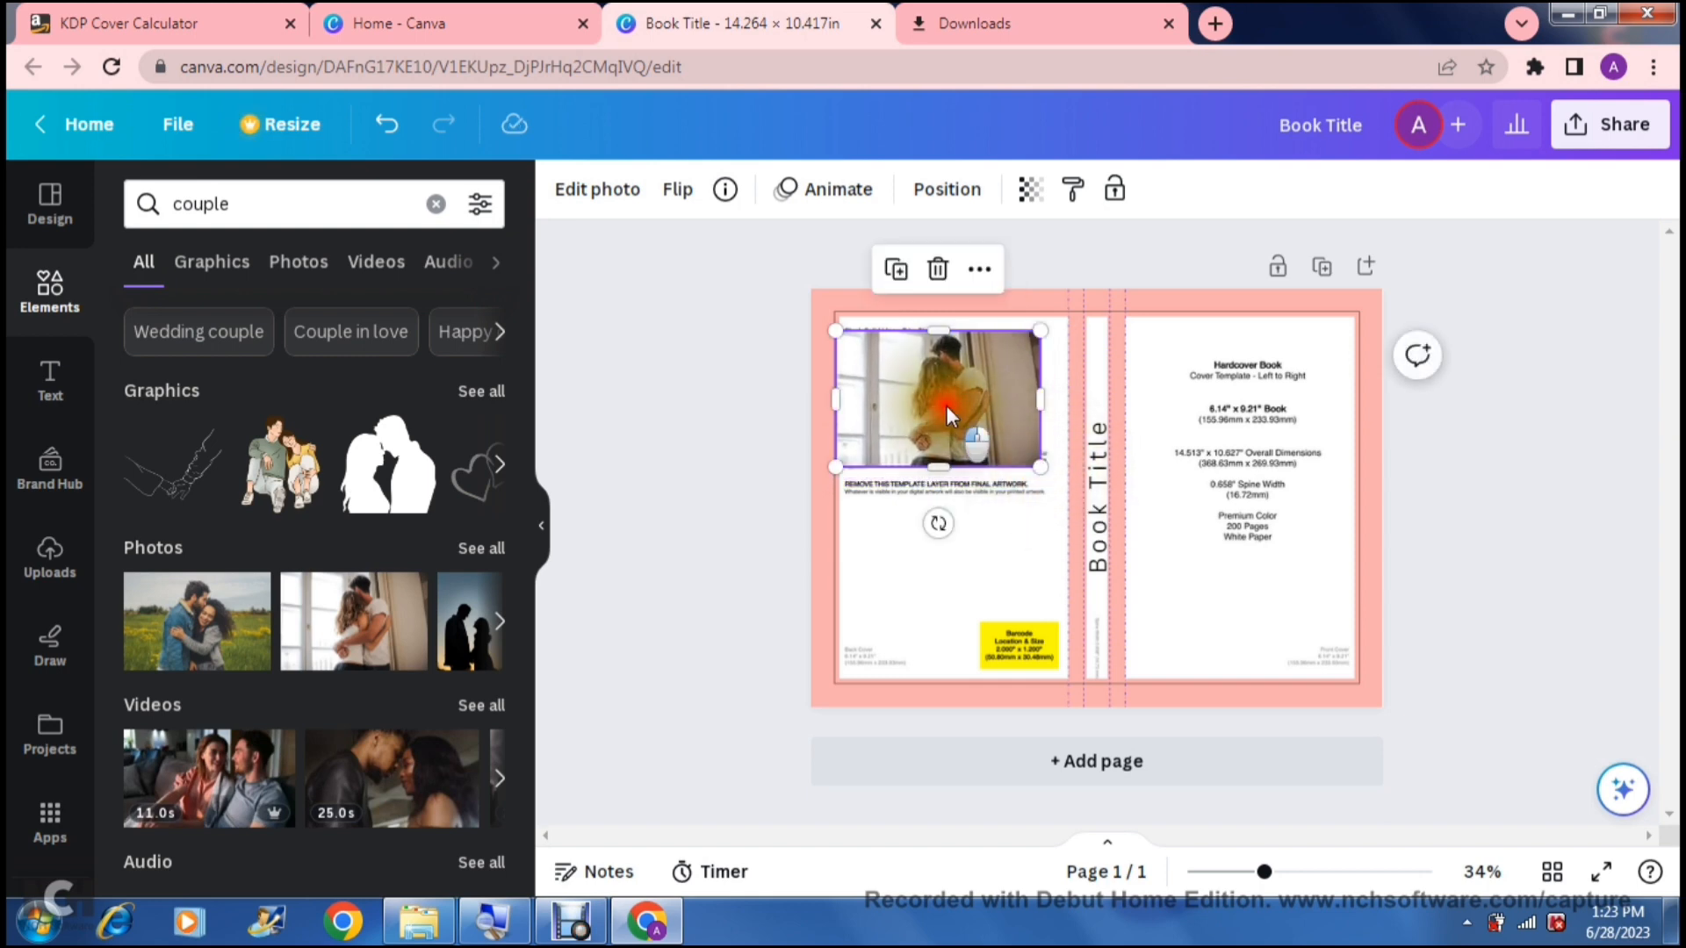
drag(946, 405, 960, 408)
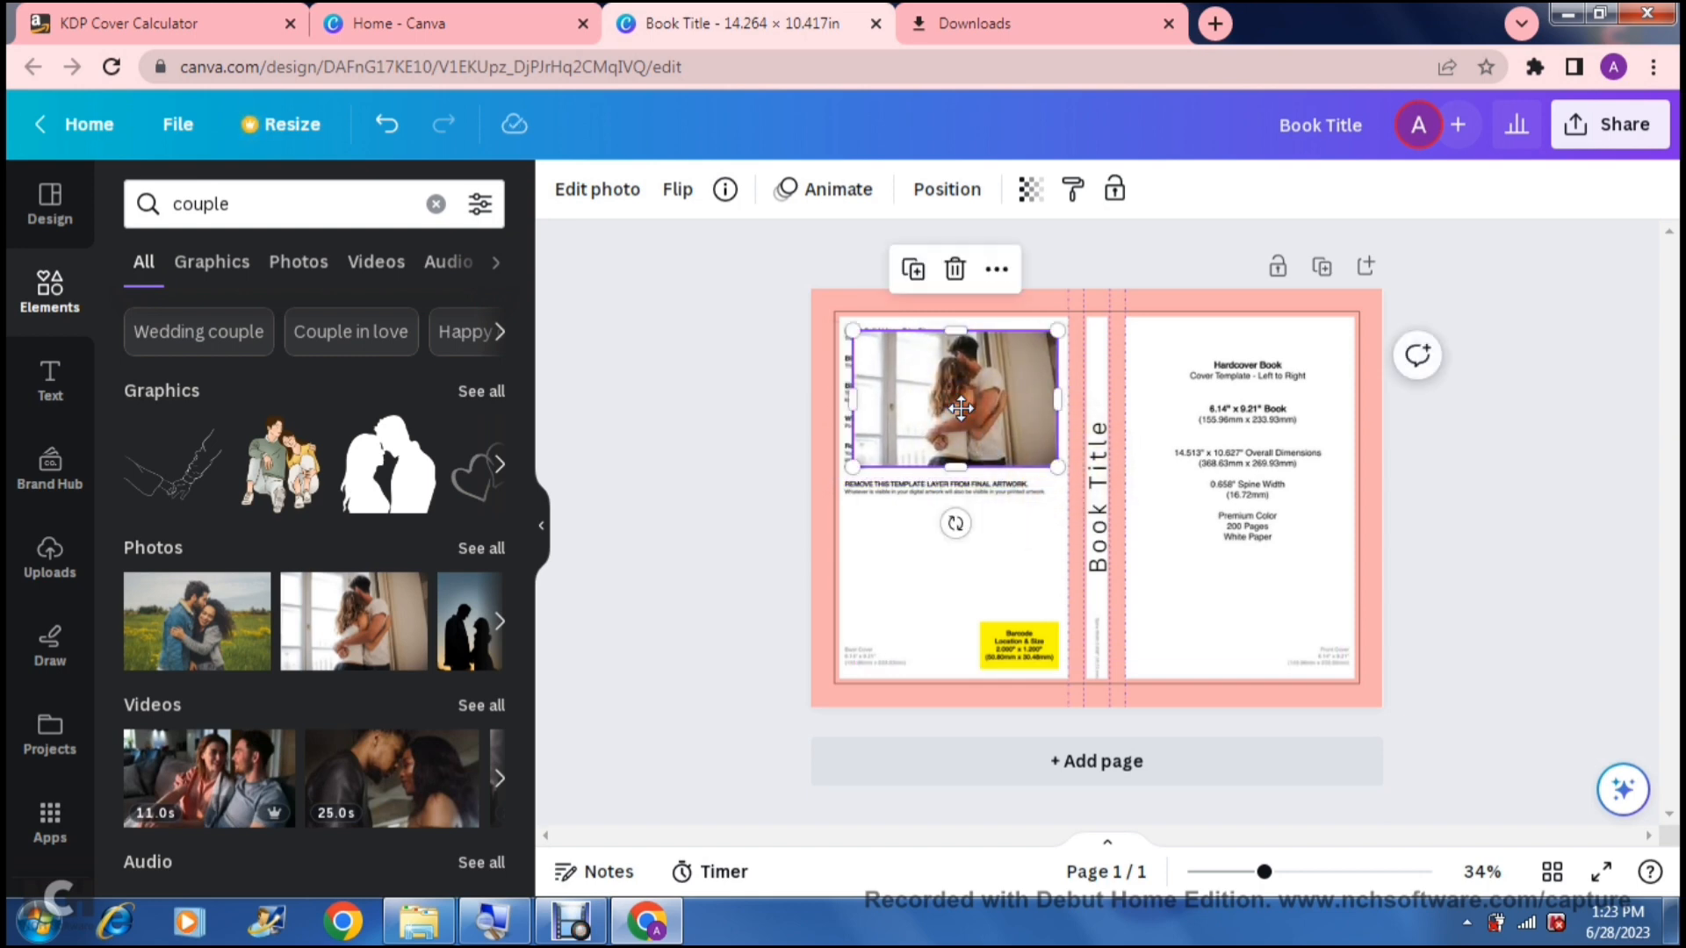
click(771, 408)
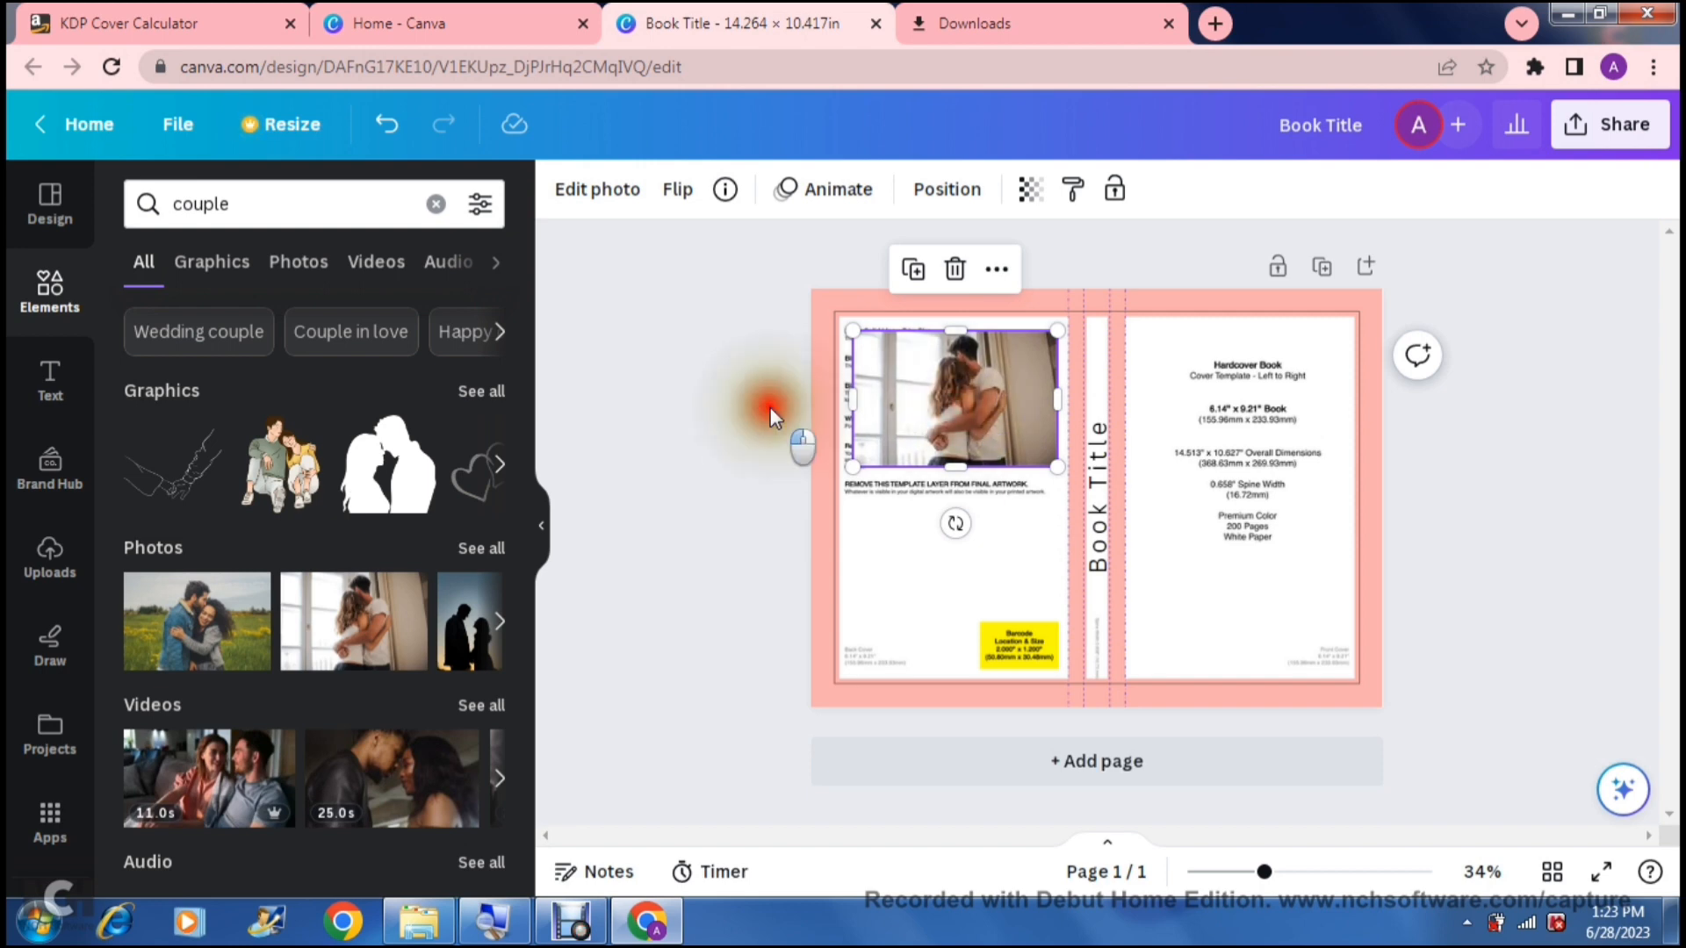
- Add text reading "A Small description of this book" and "Written by Me" below the photo on the back cover
click(44, 379)
click(213, 286)
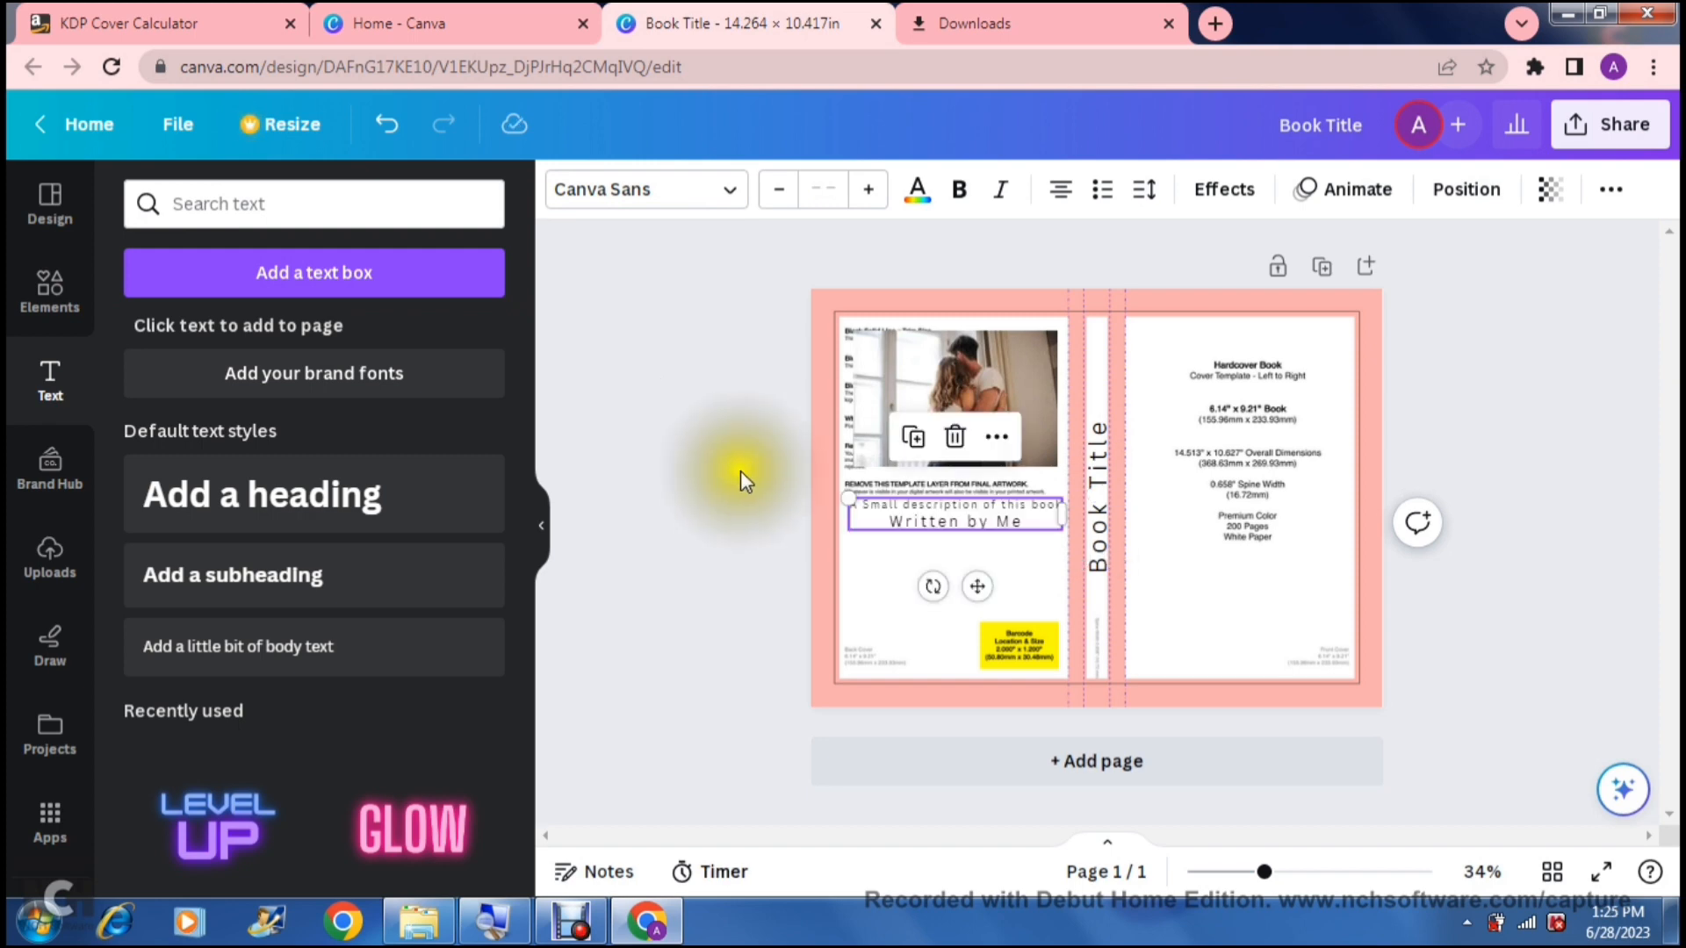
click(742, 483)
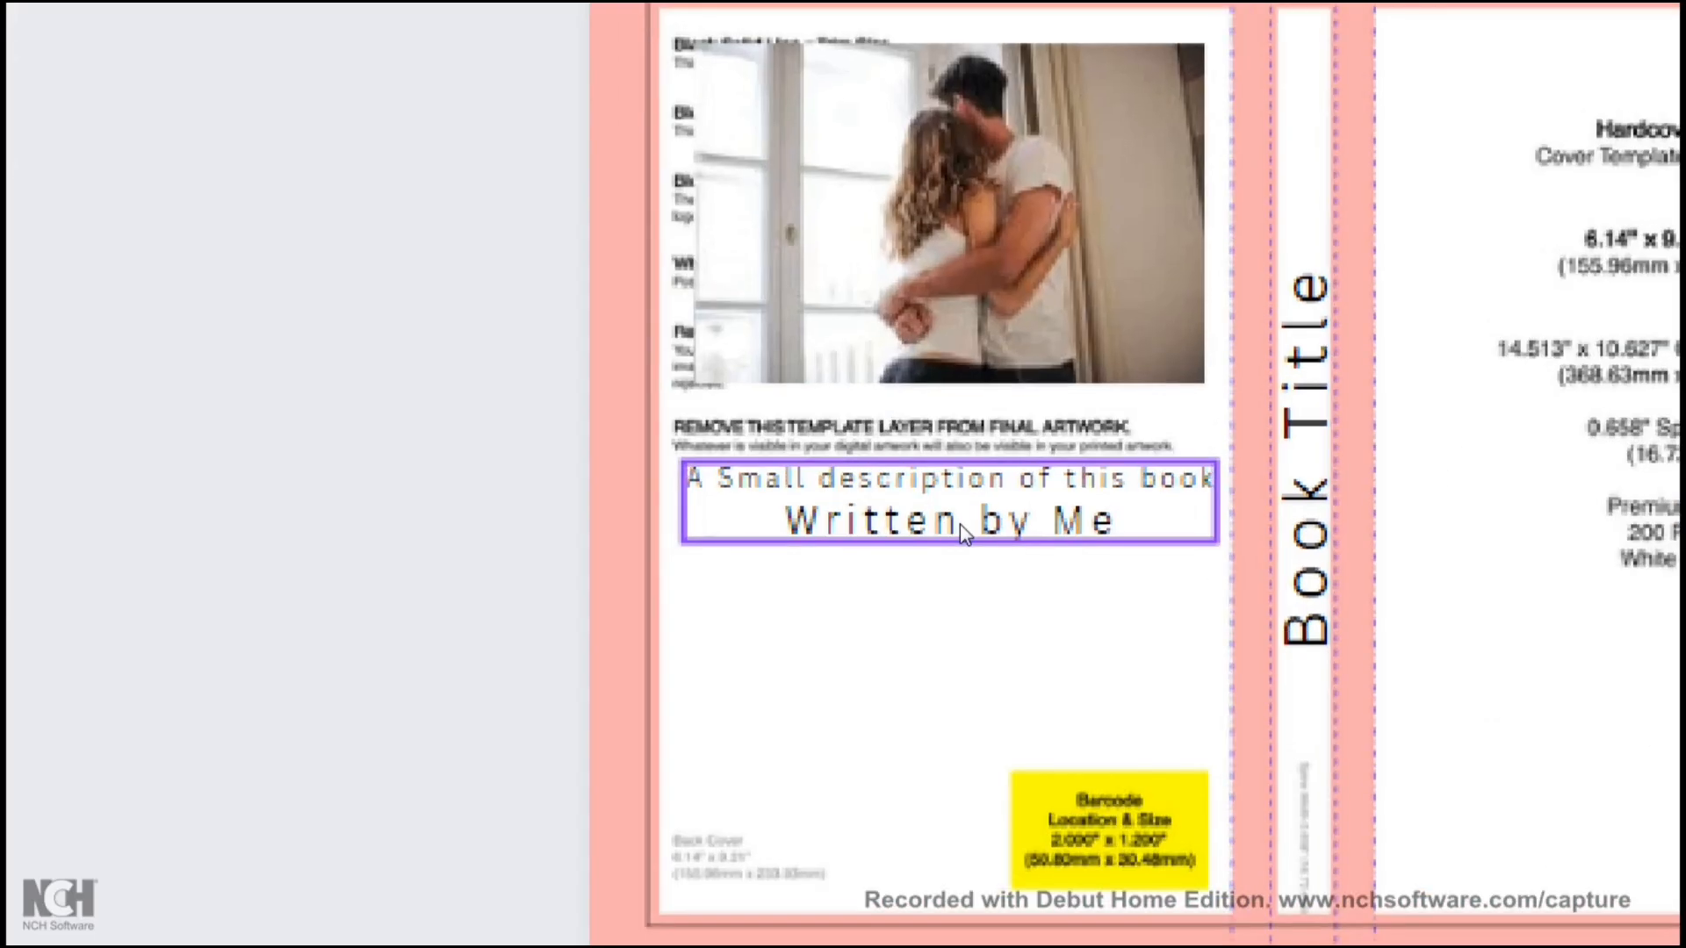
click(937, 506)
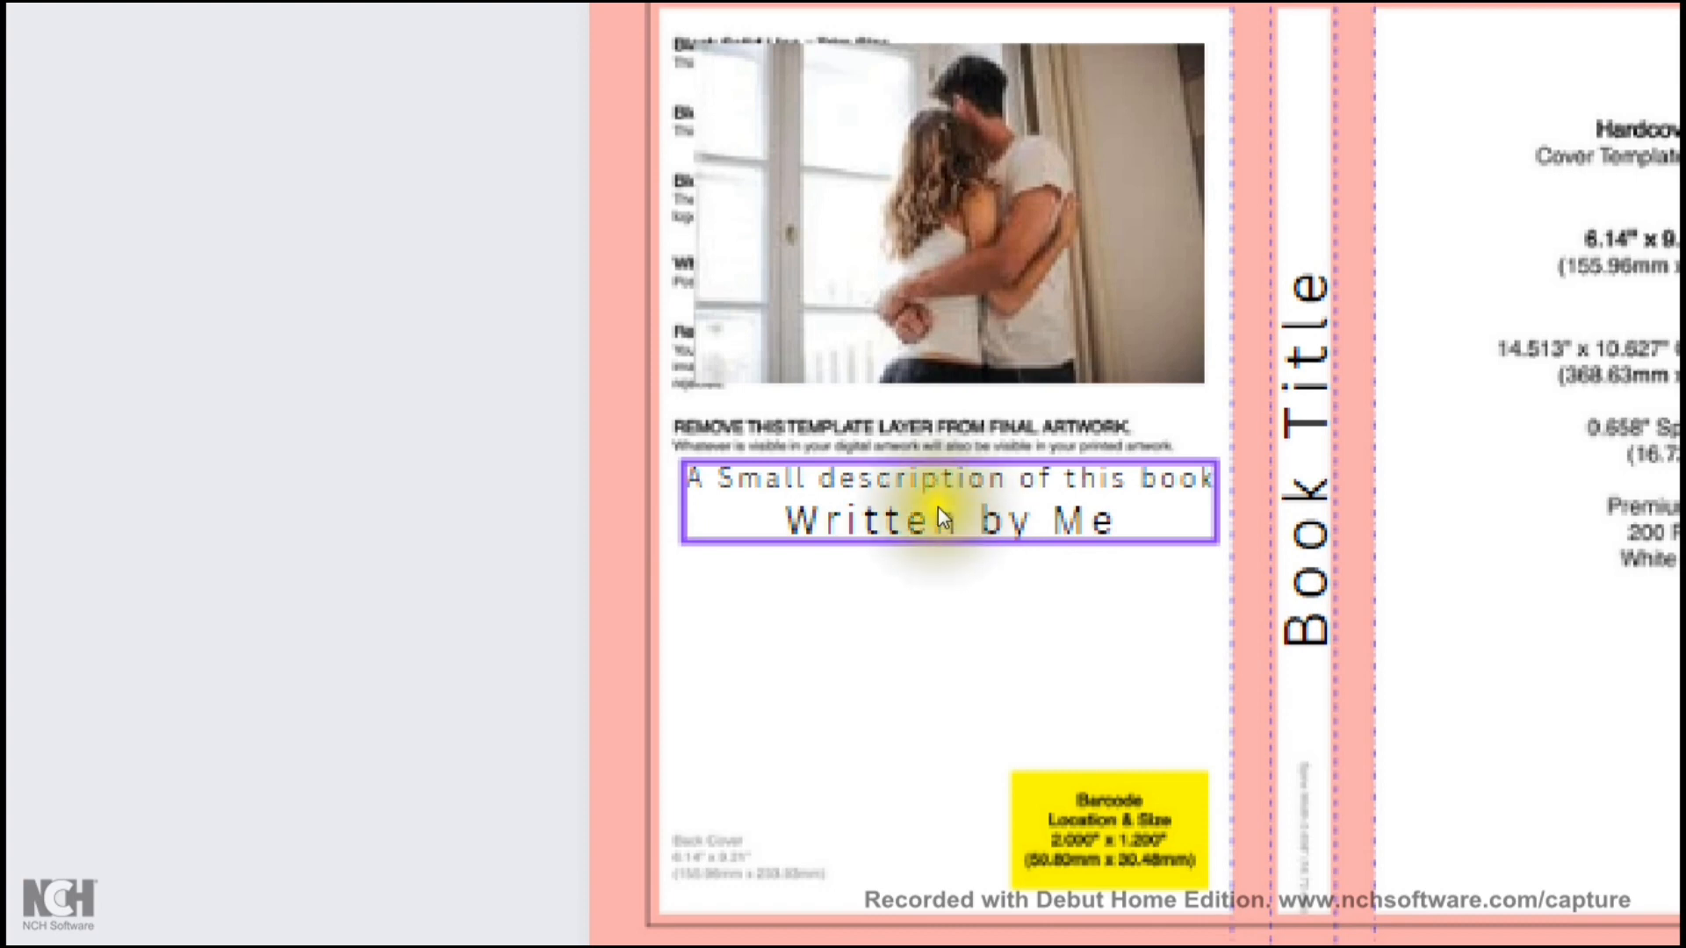
click(915, 481)
click(931, 534)
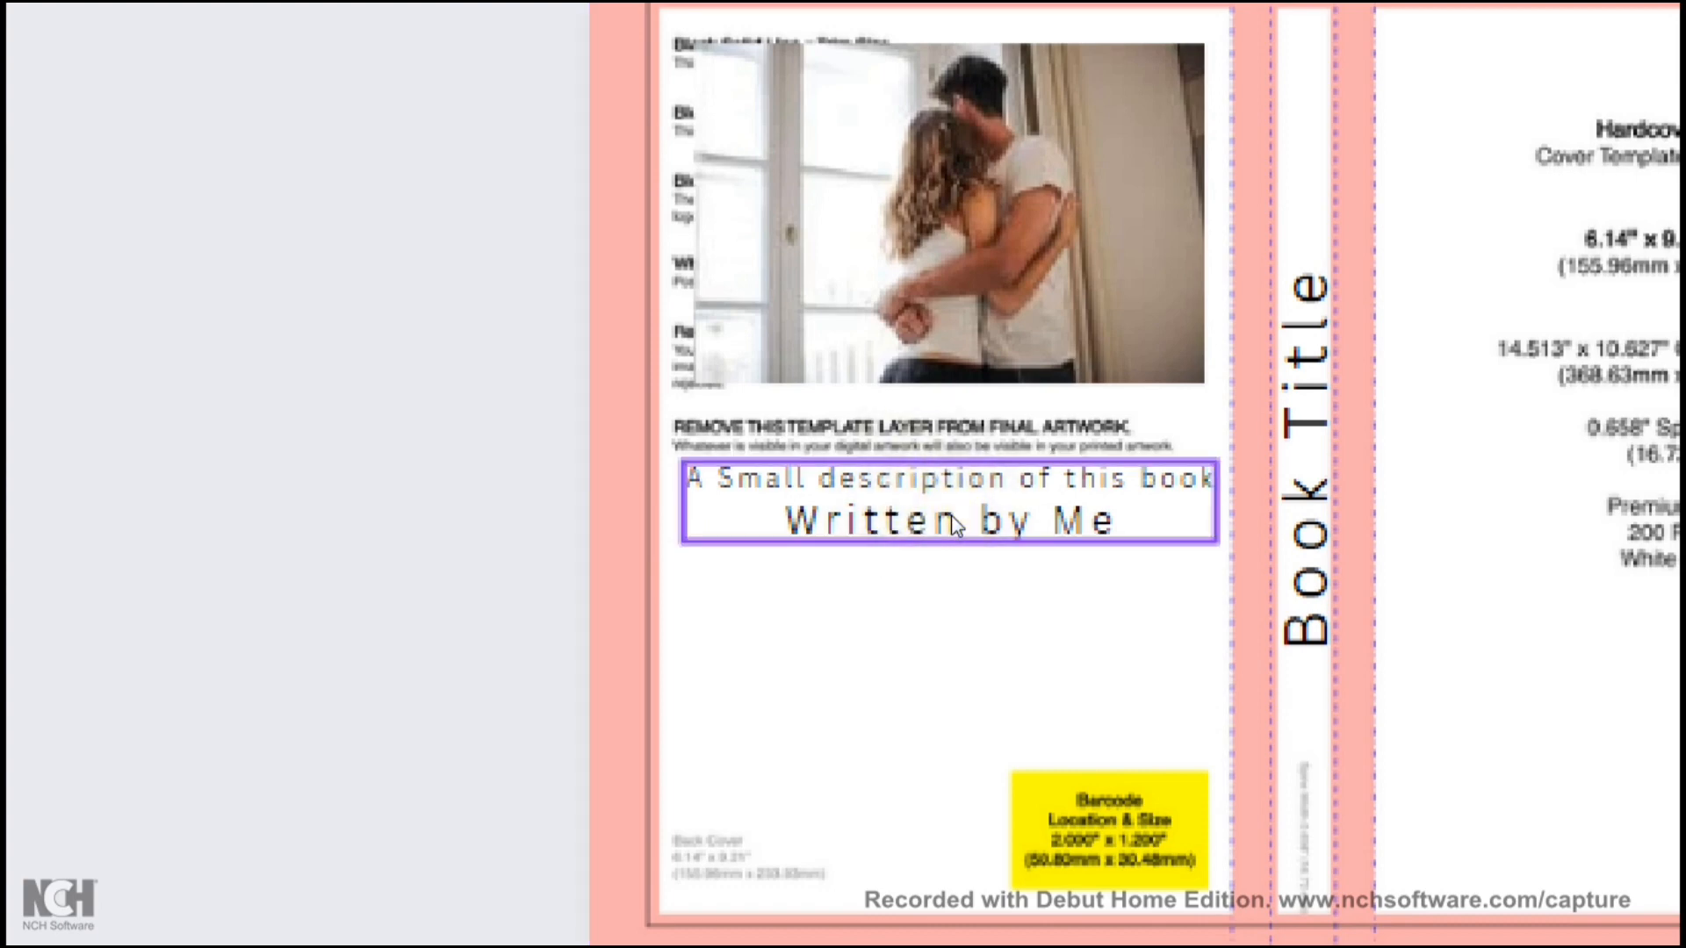
click(929, 559)
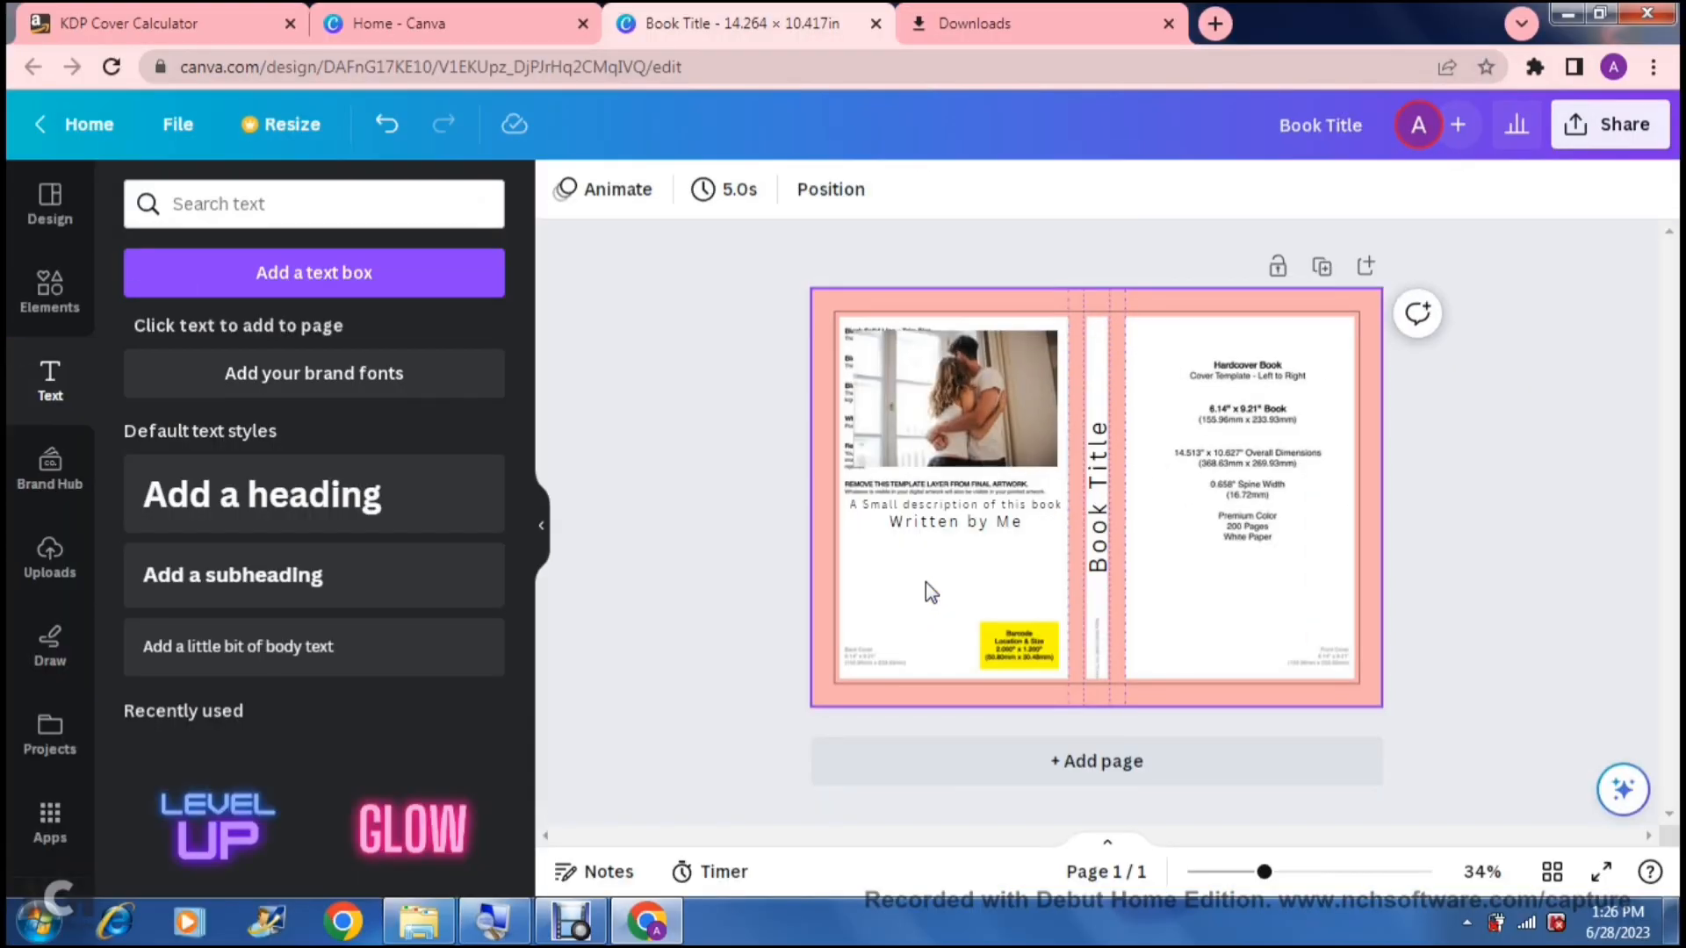
click(1229, 410)
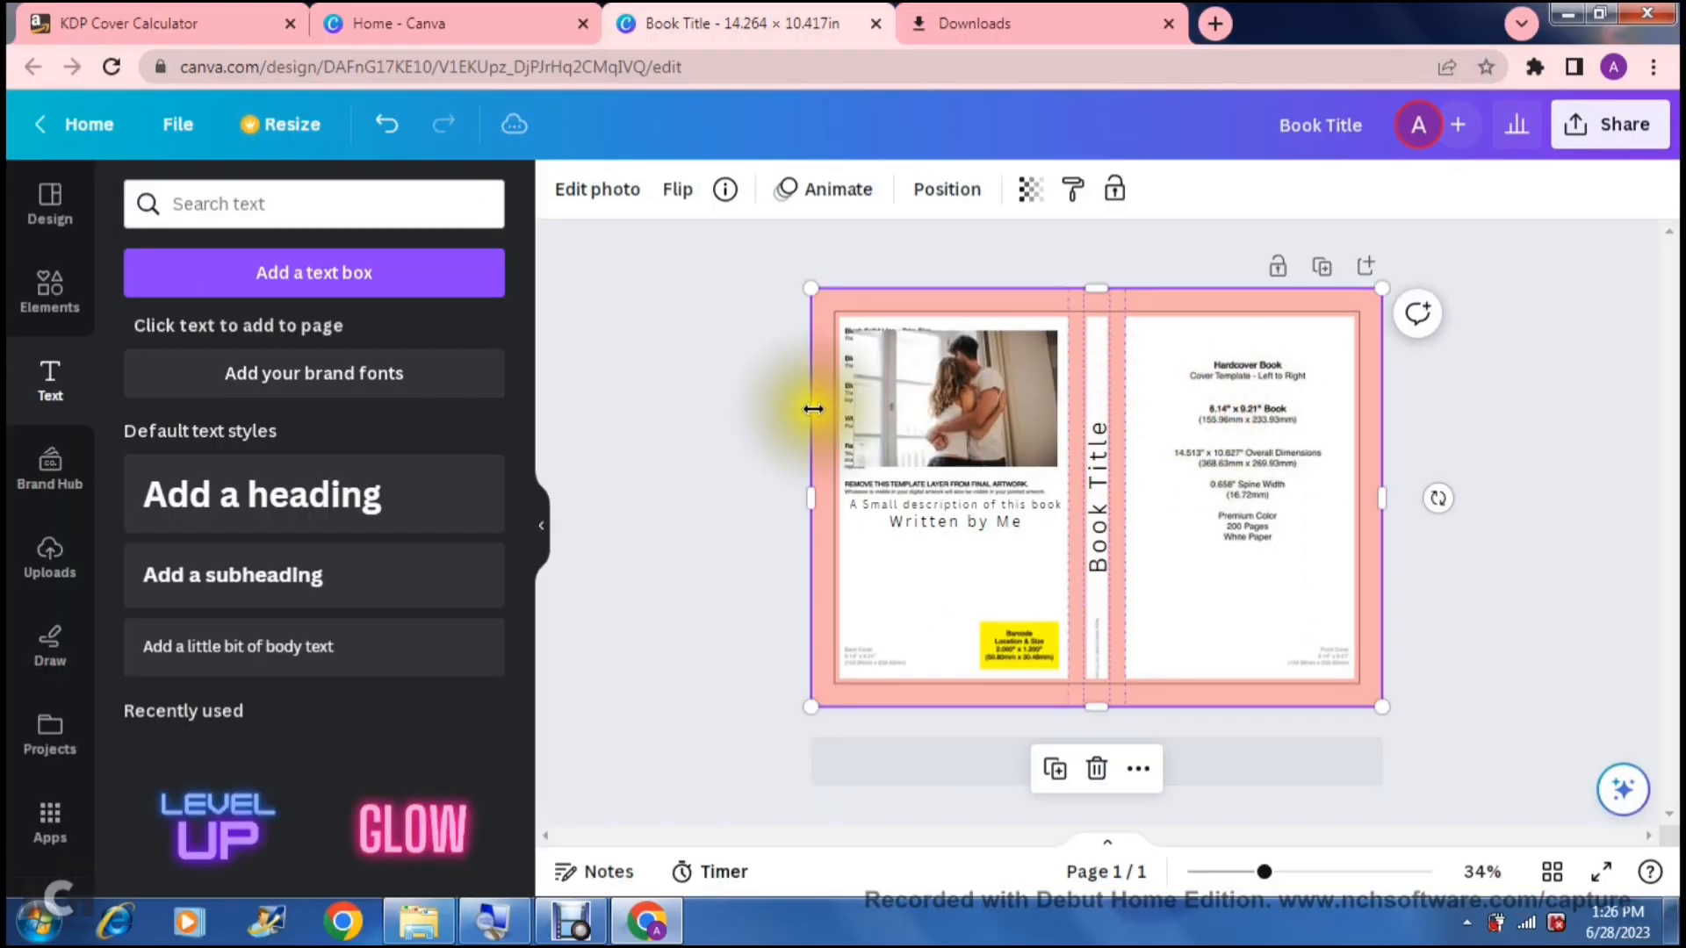
click(727, 413)
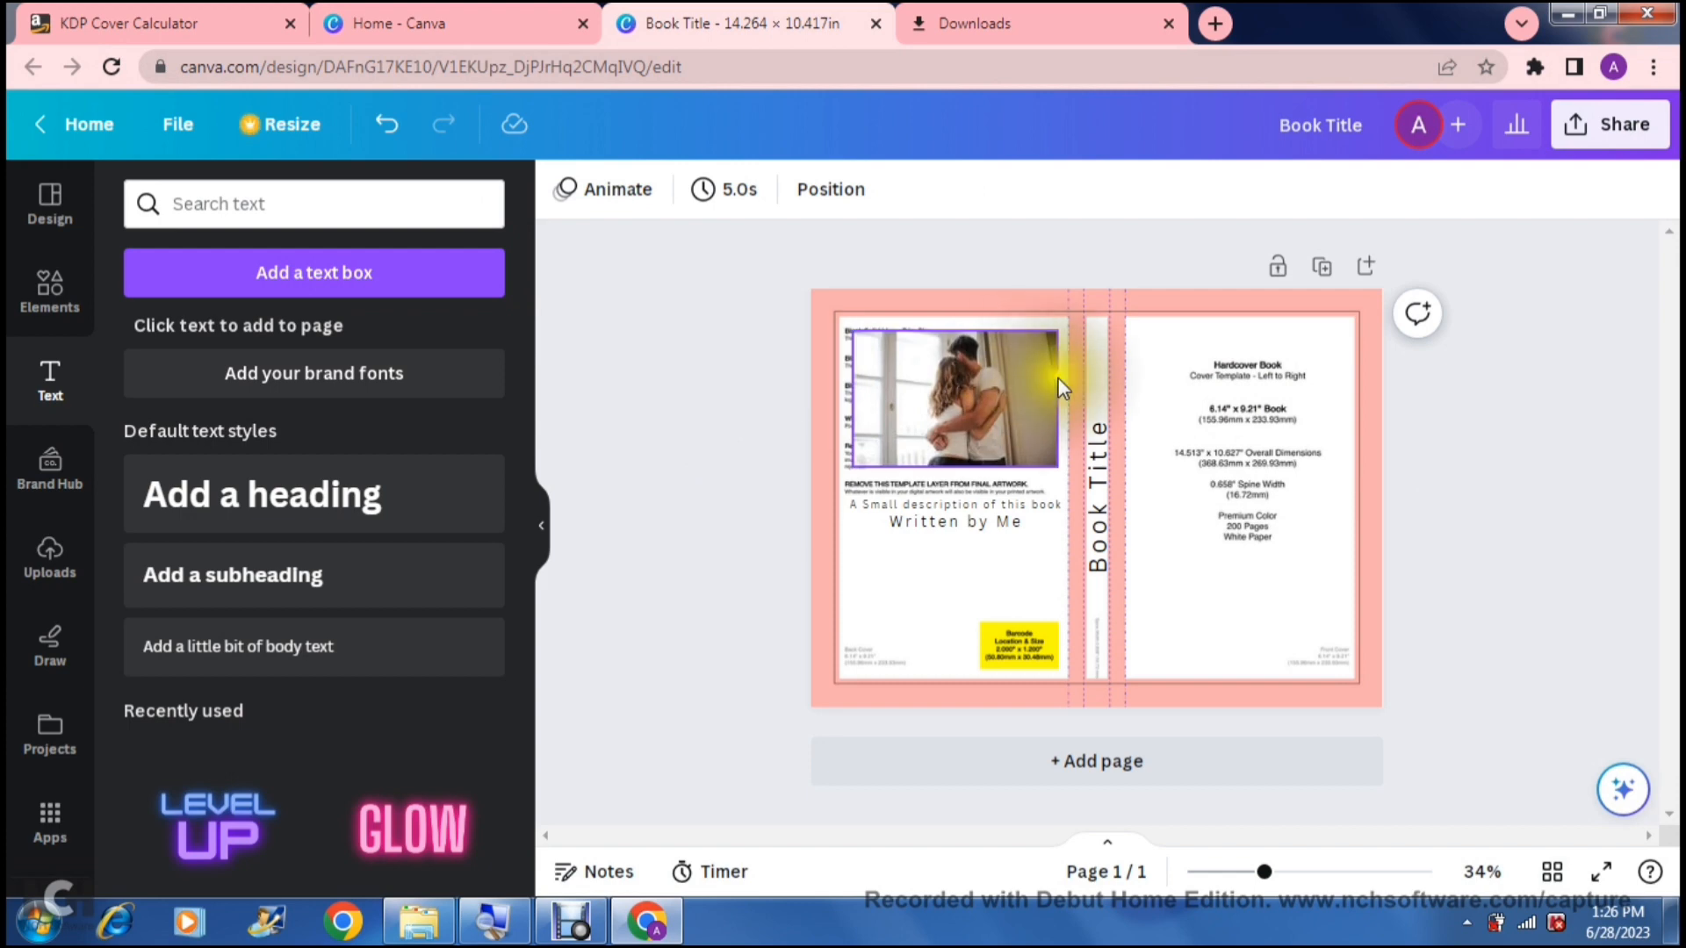
click(1177, 365)
click(737, 397)
click(679, 387)
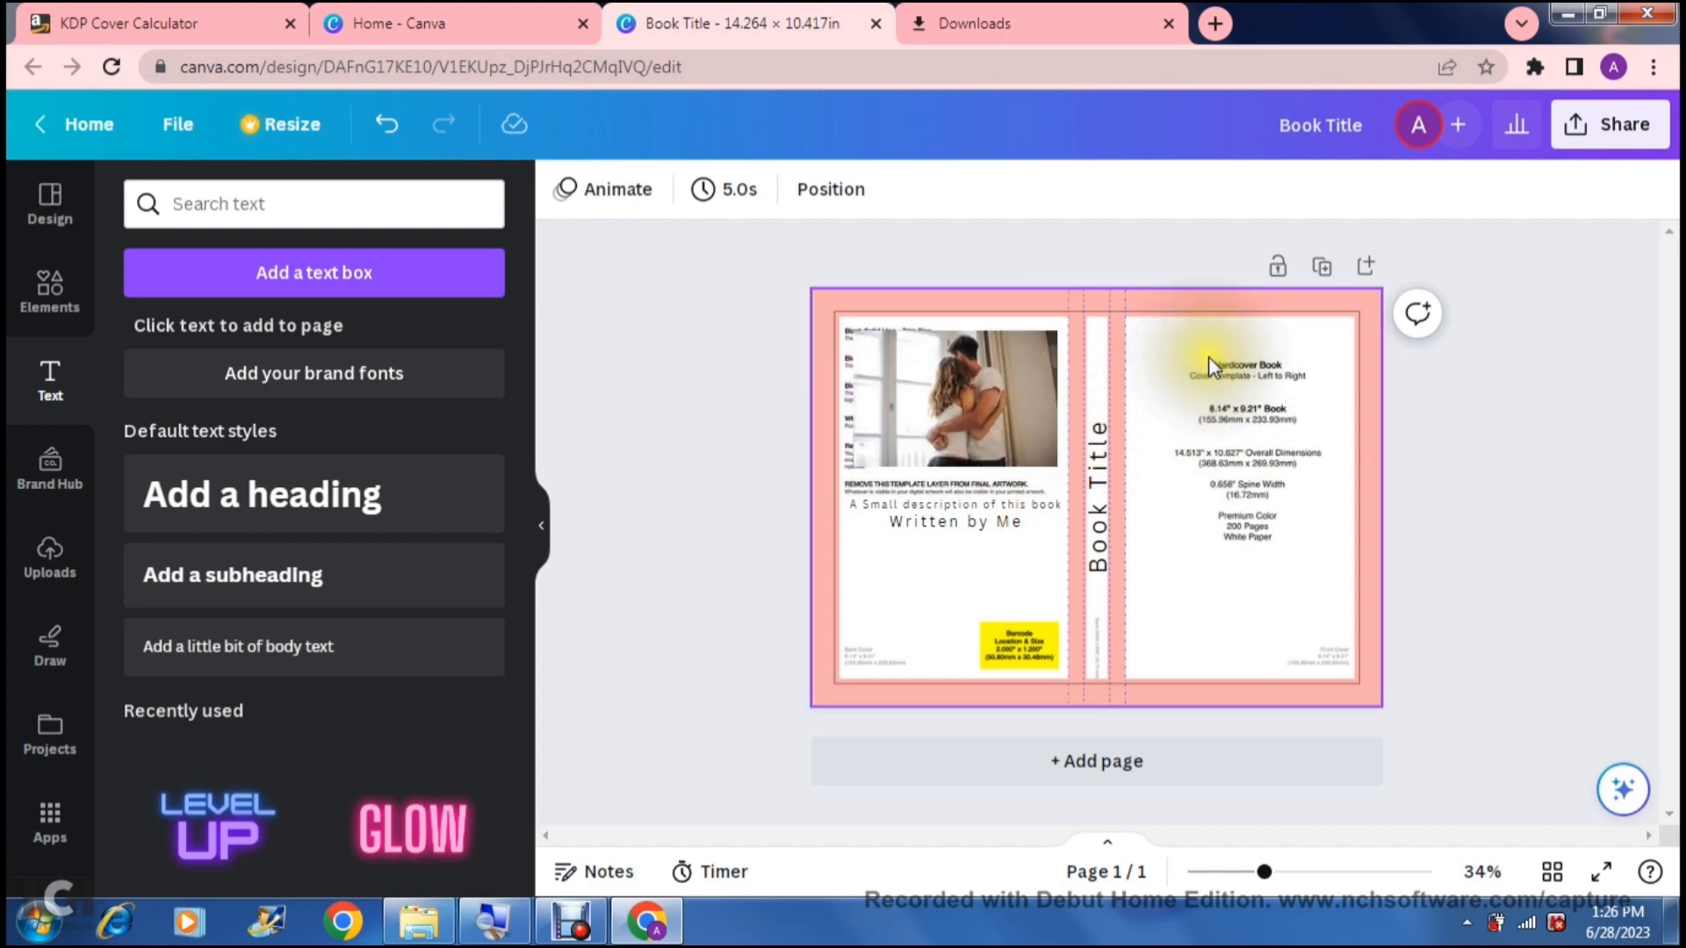
mouse_move(1192, 353)
mouse_down()
mouse_move(1254, 412)
mouse_move(1184, 385)
mouse_move(1177, 343)
mouse_up()
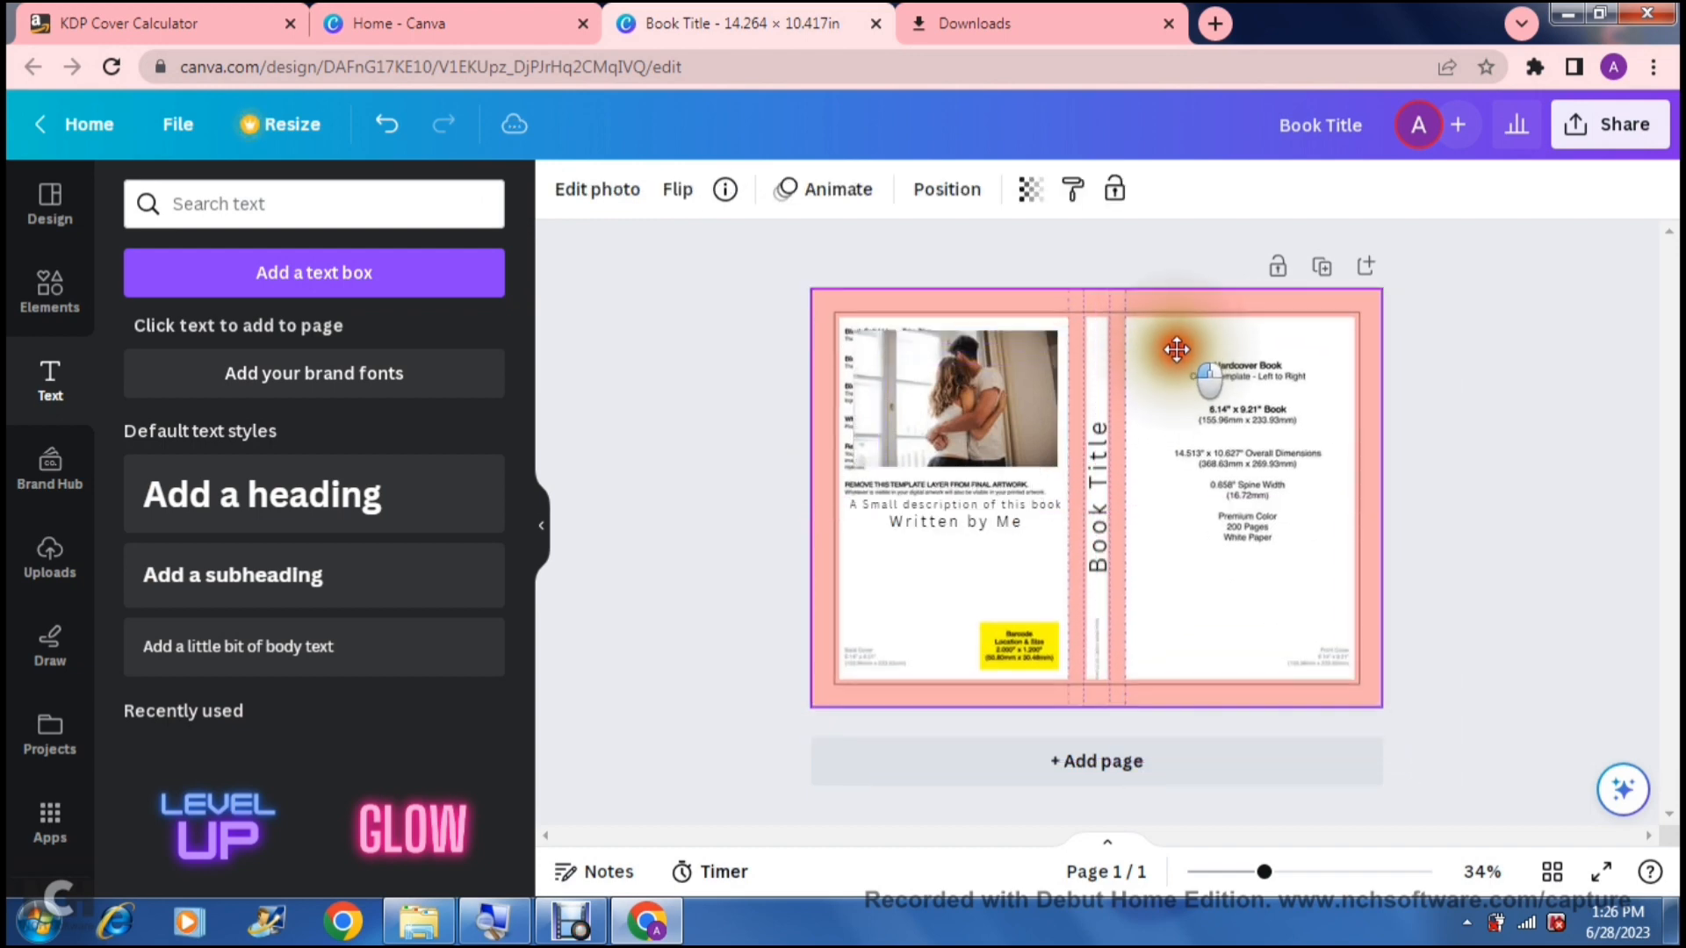
click(722, 375)
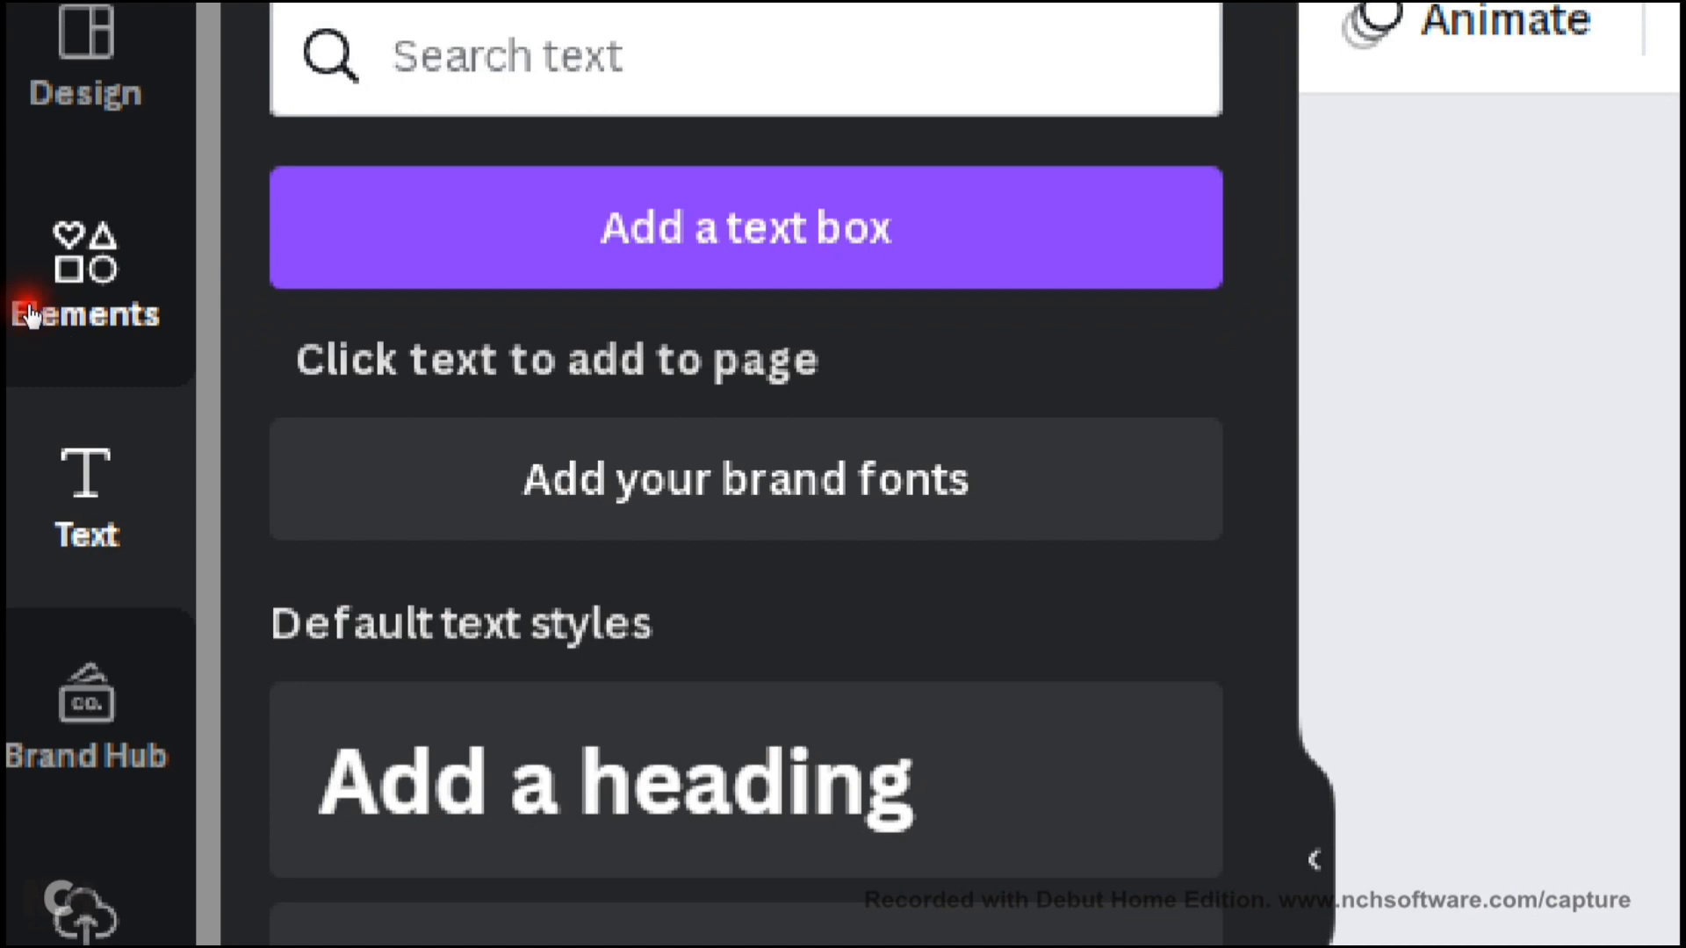
- Replace the elements search with "squares" and add the plain square shape to the cover
click(29, 314)
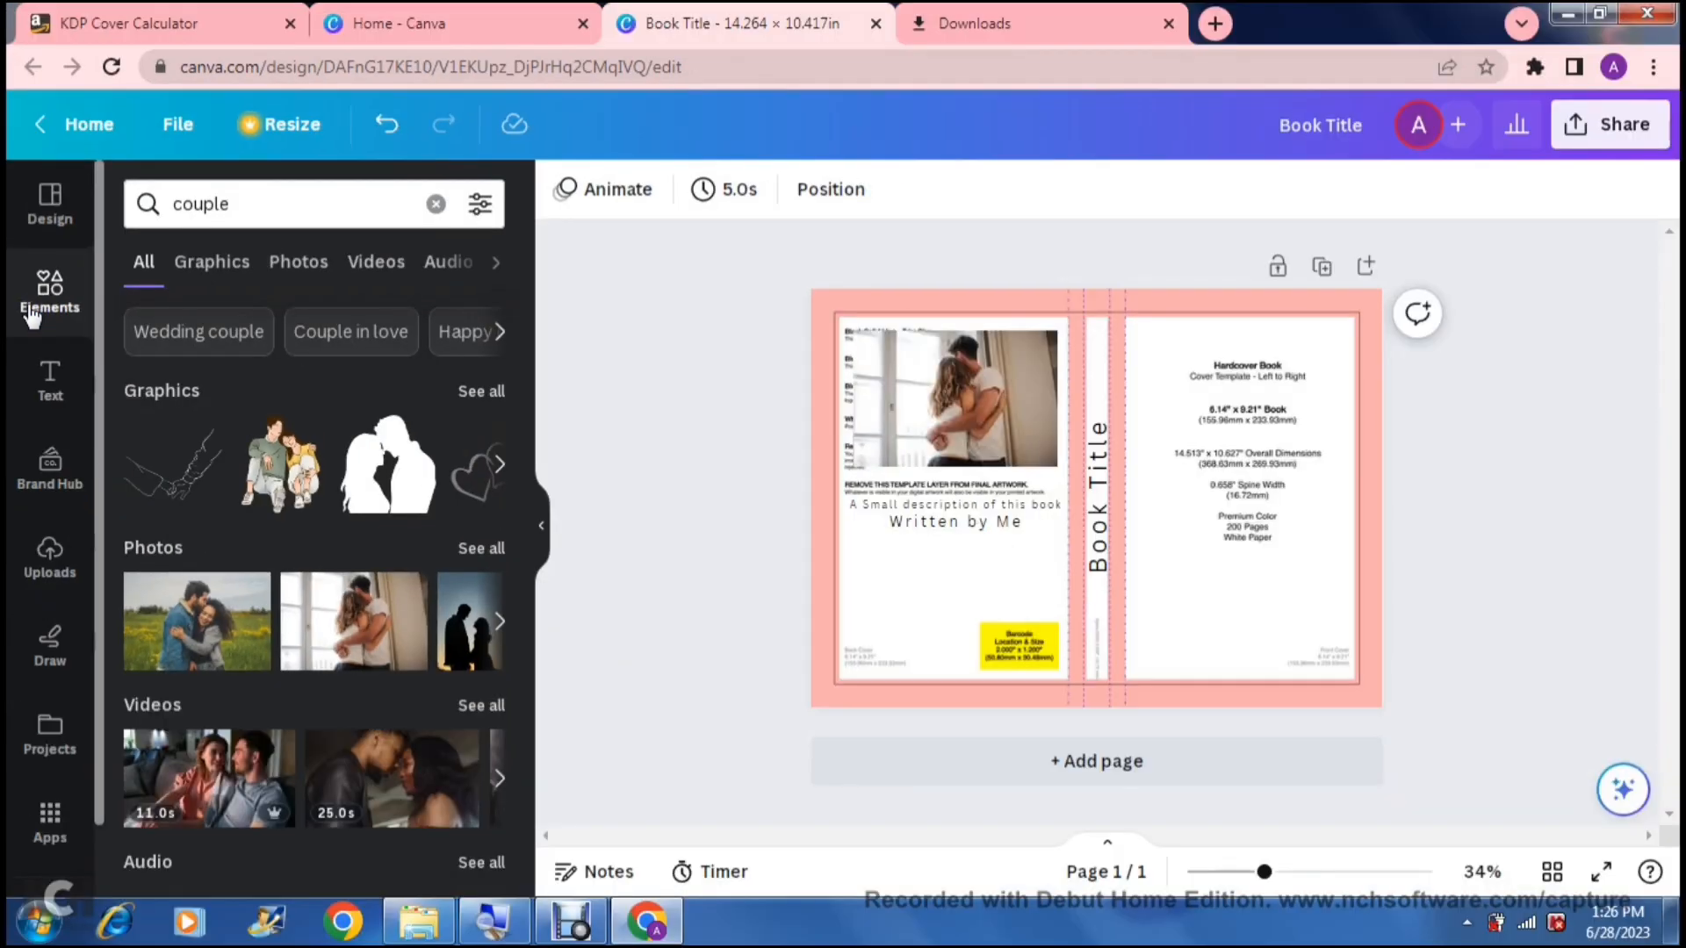
click(275, 203)
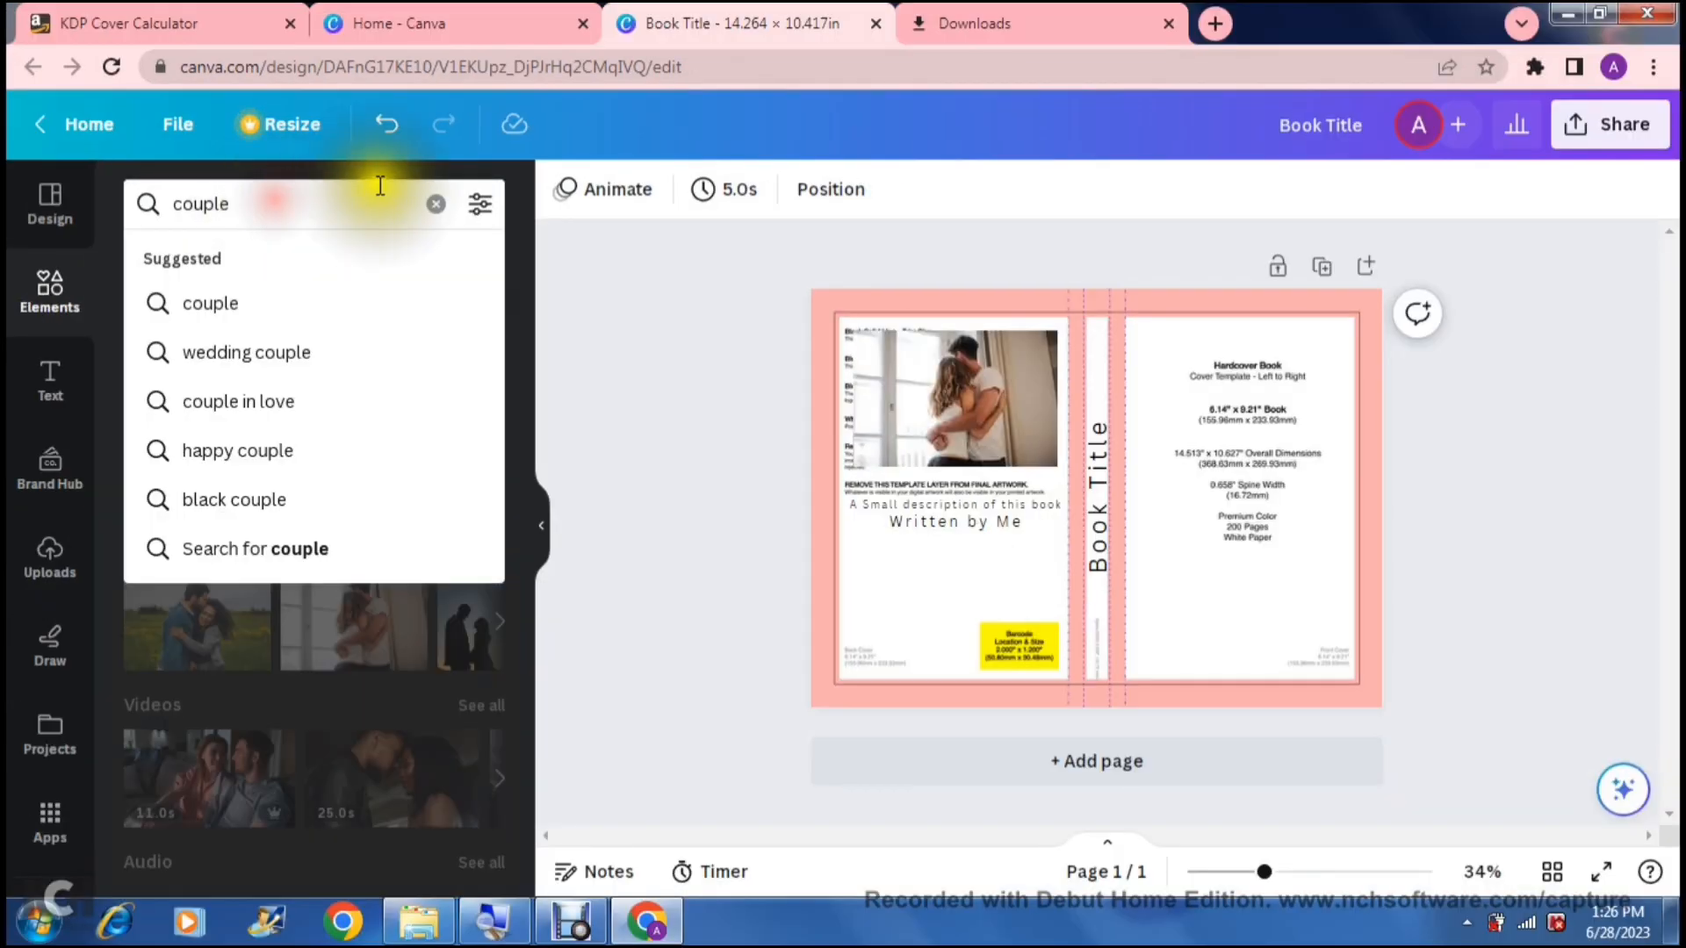
click(436, 206)
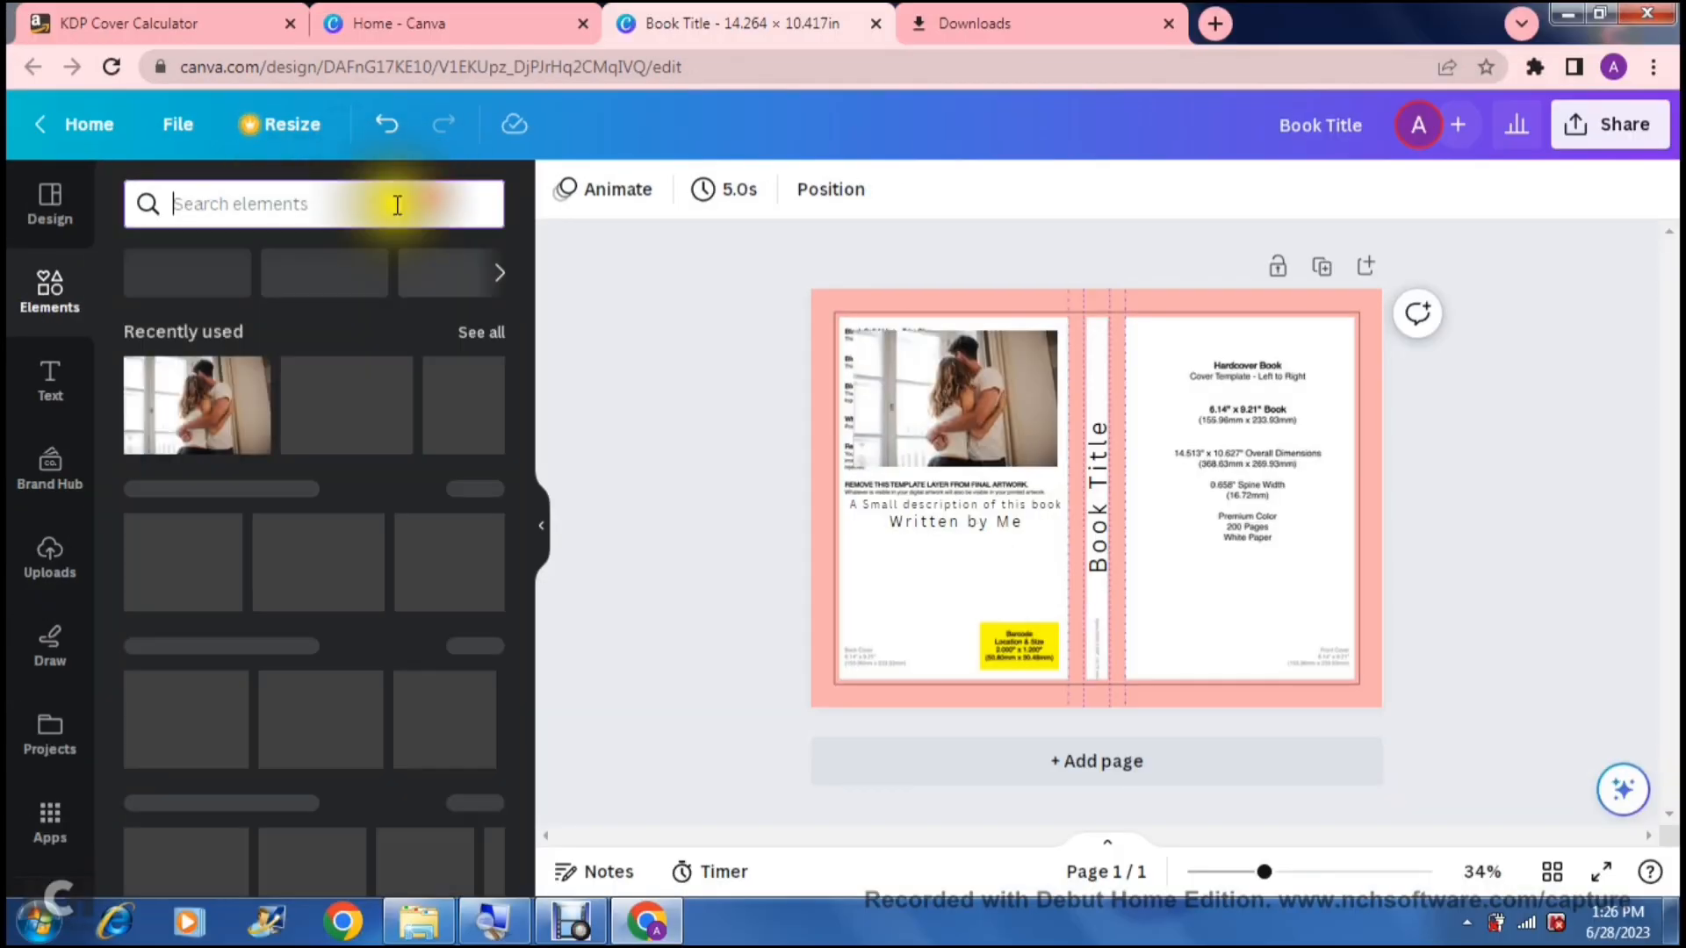
text(s)
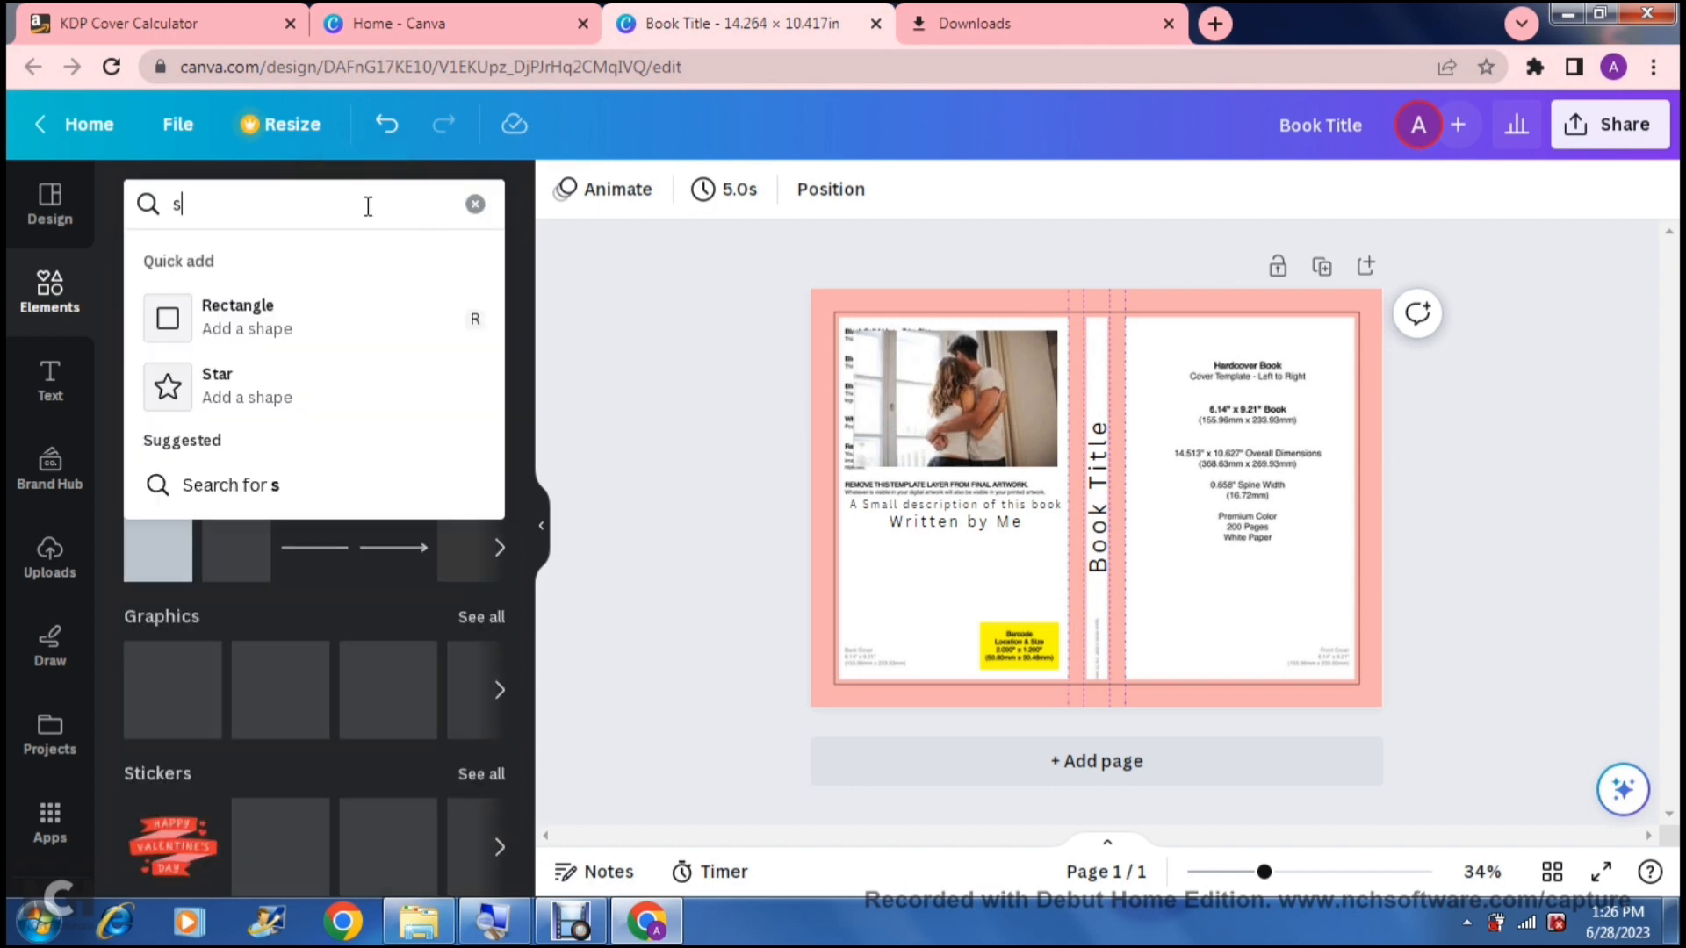
text(quares)
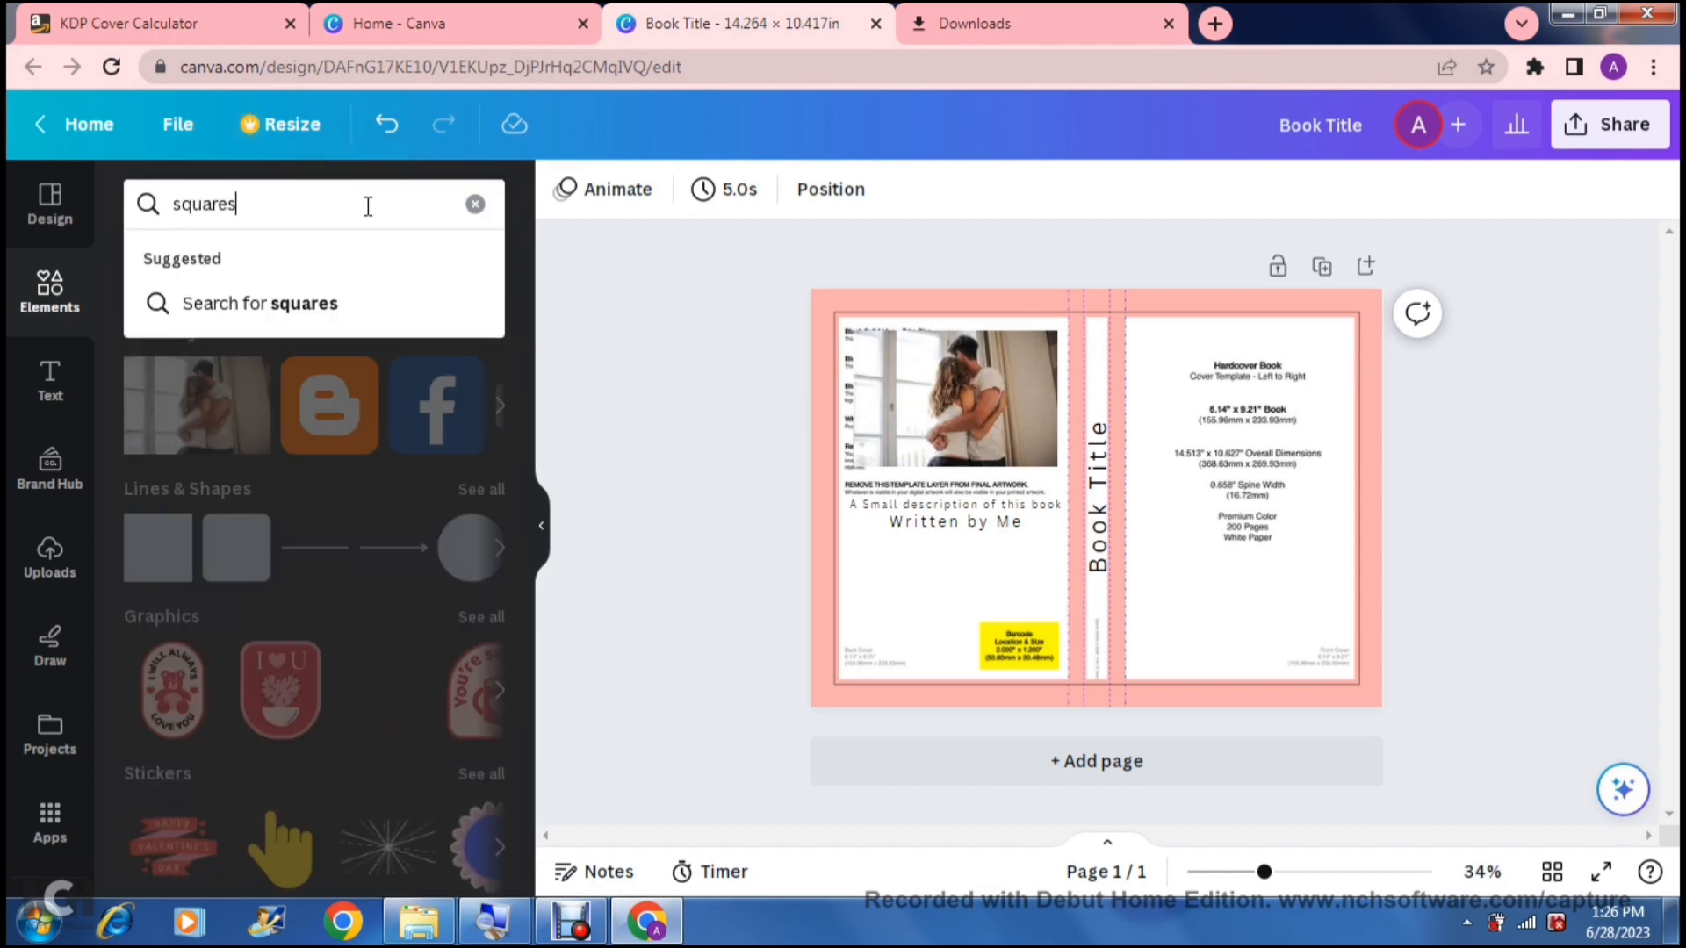
key(Return)
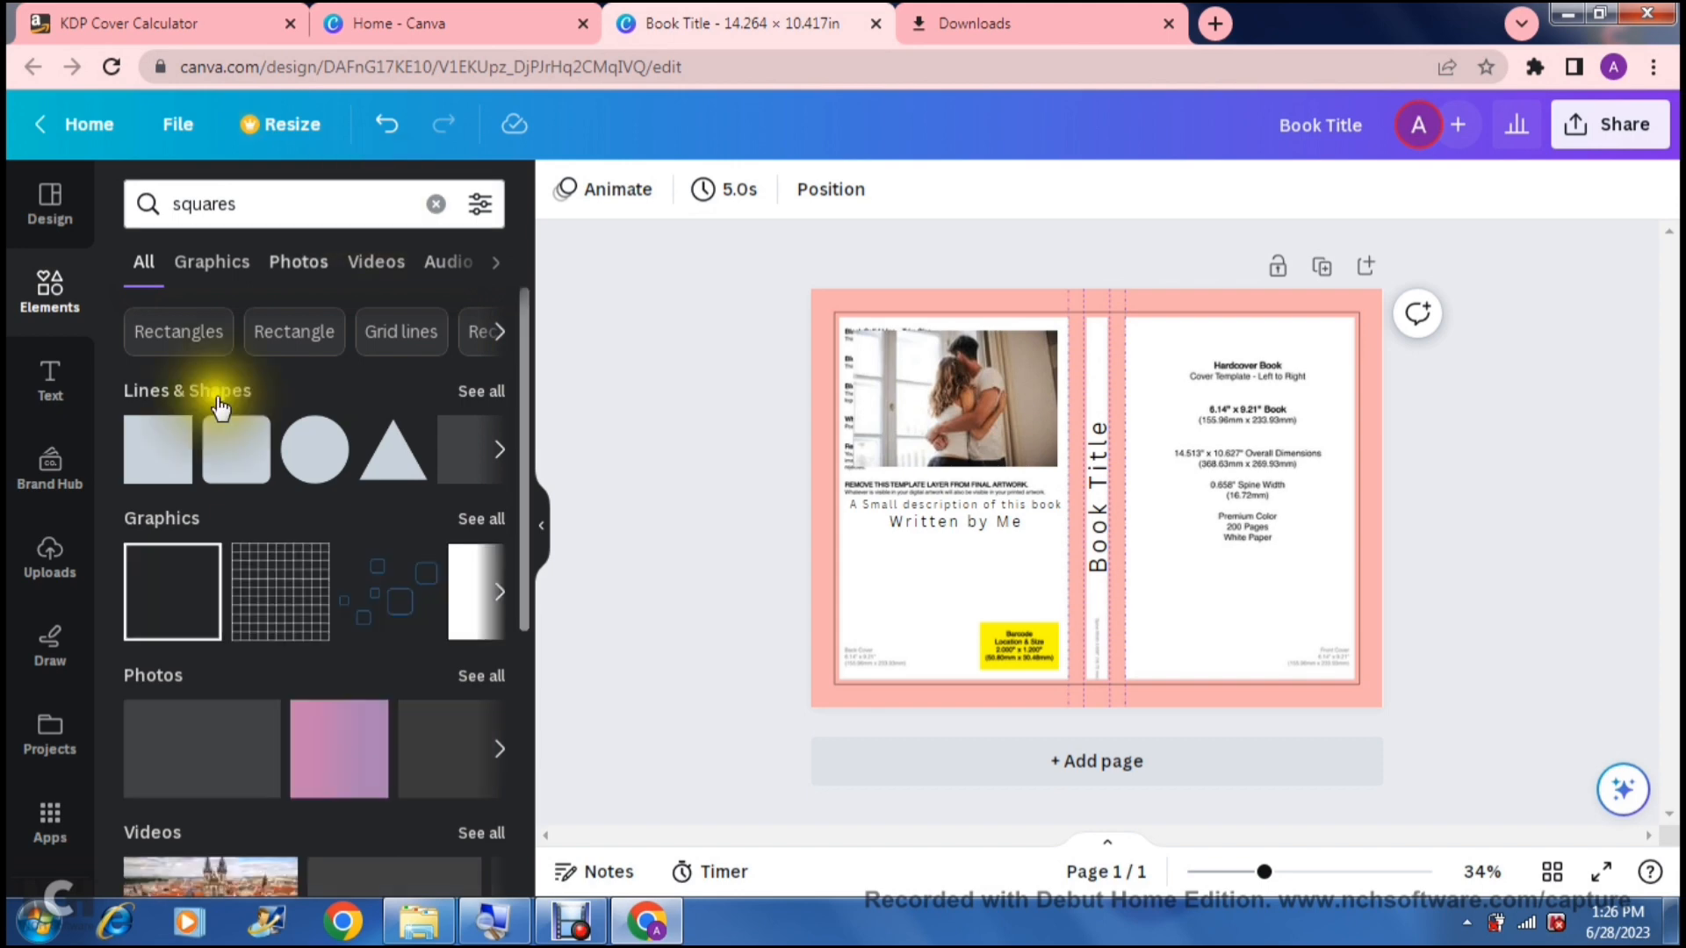
click(154, 451)
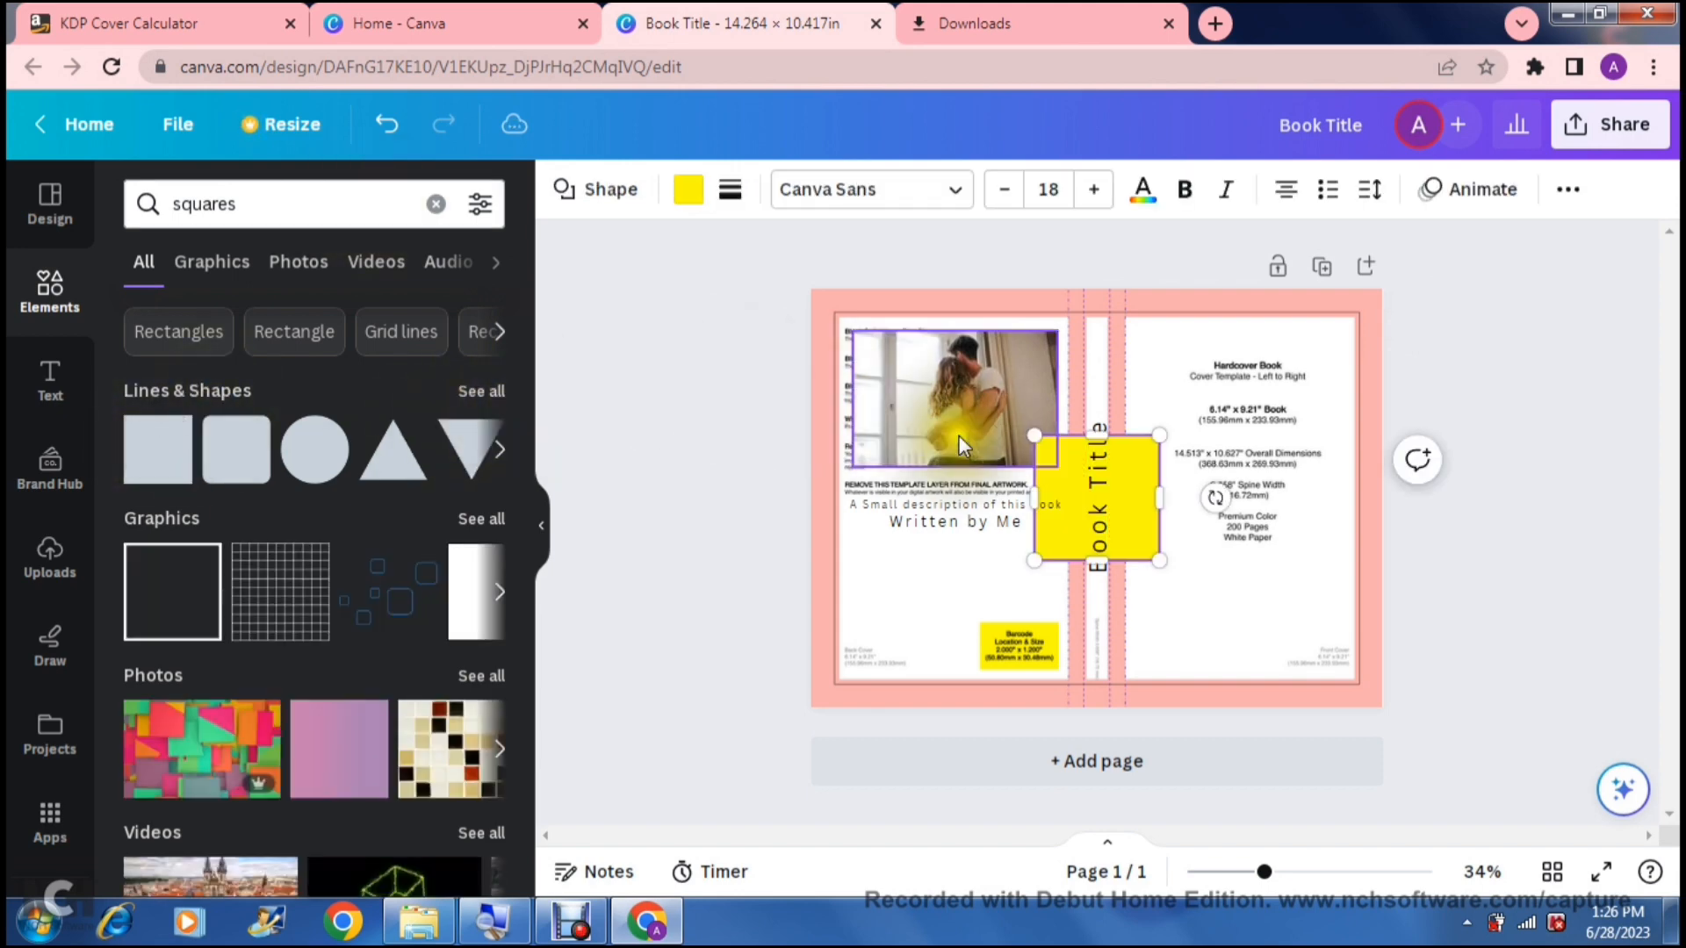
click(672, 502)
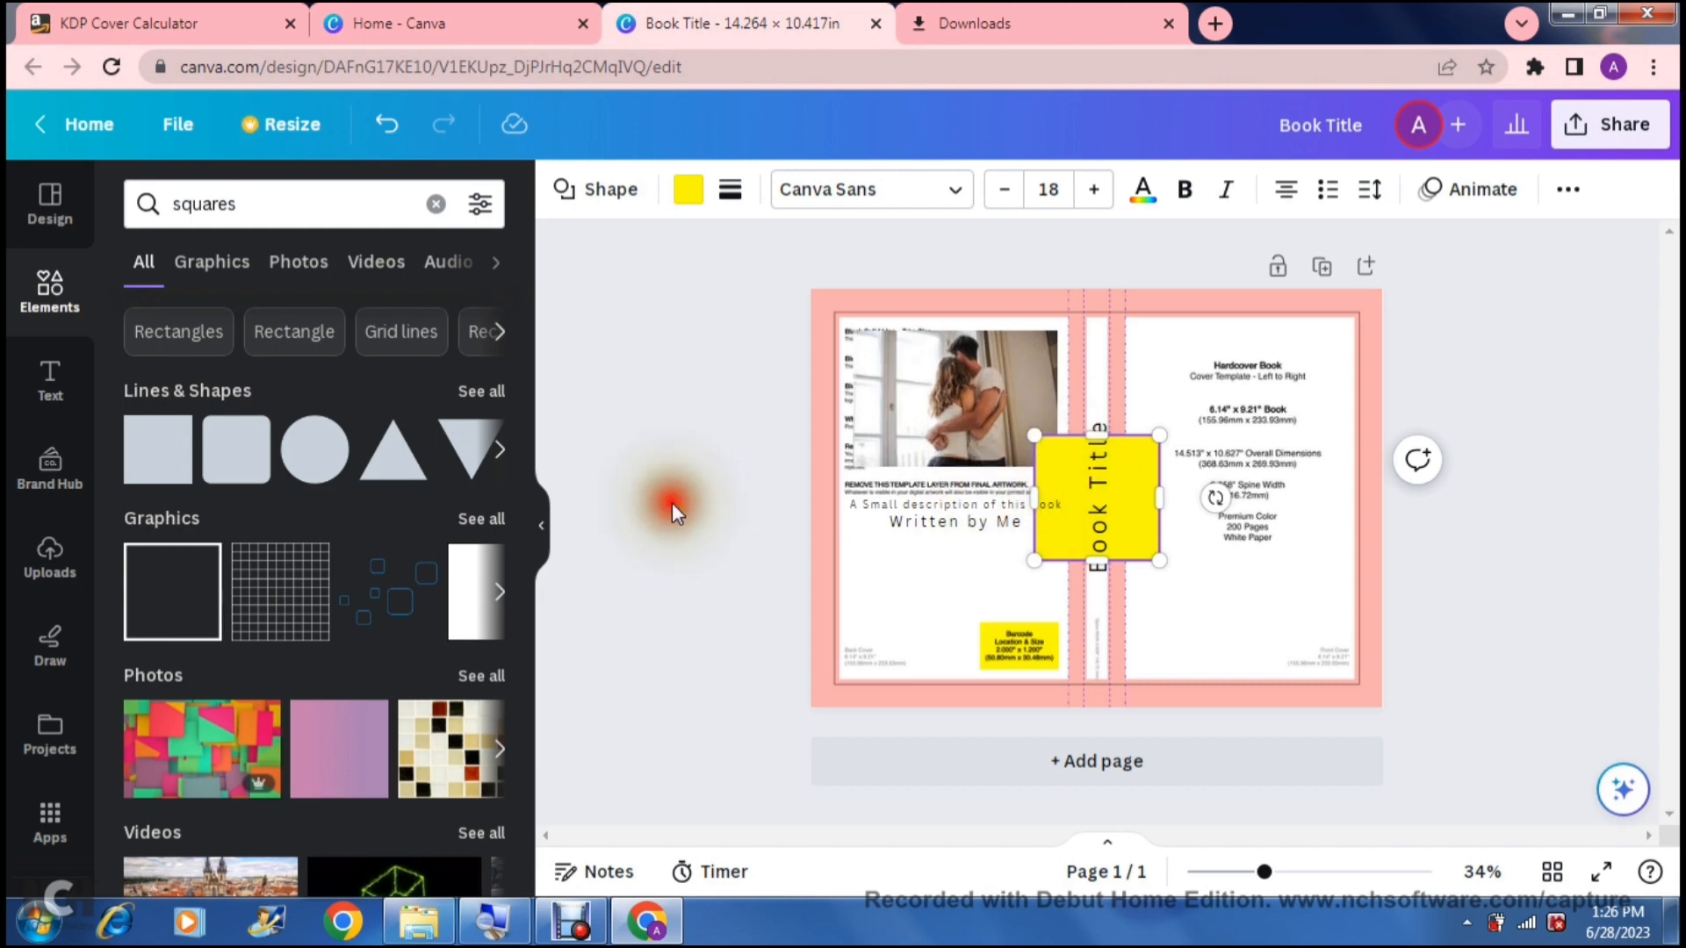
- Move and stretch the square so it fills the front cover's live area, and colour it white
drag(1060, 478, 1150, 366)
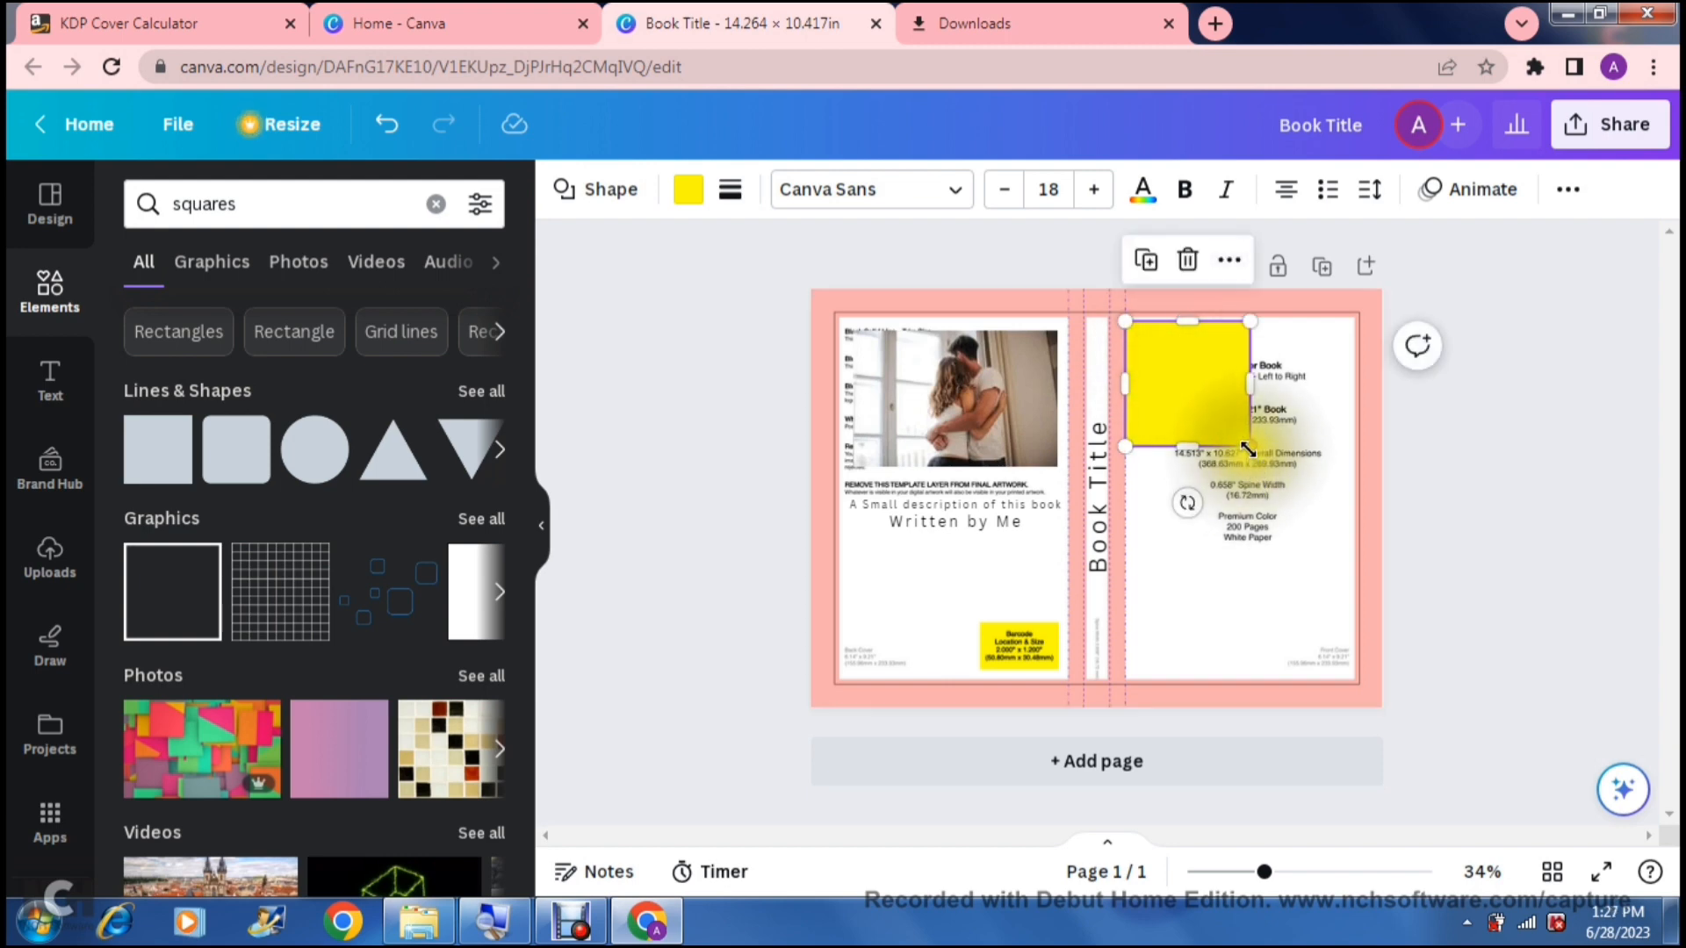
drag(1248, 480, 1350, 680)
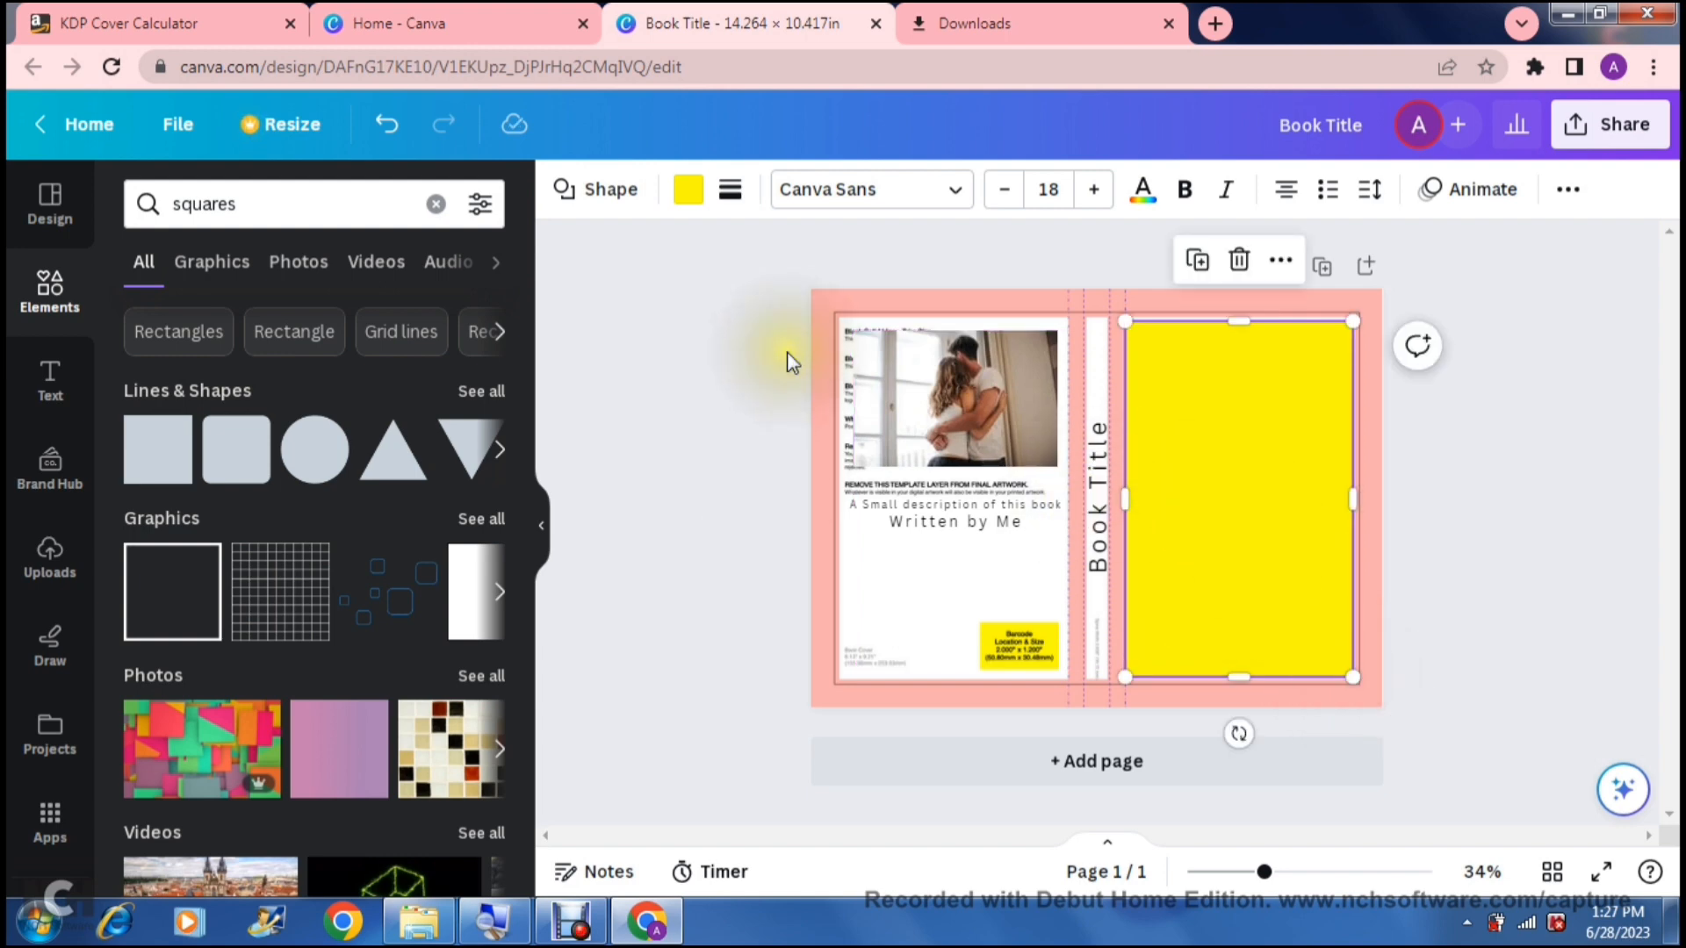
click(688, 191)
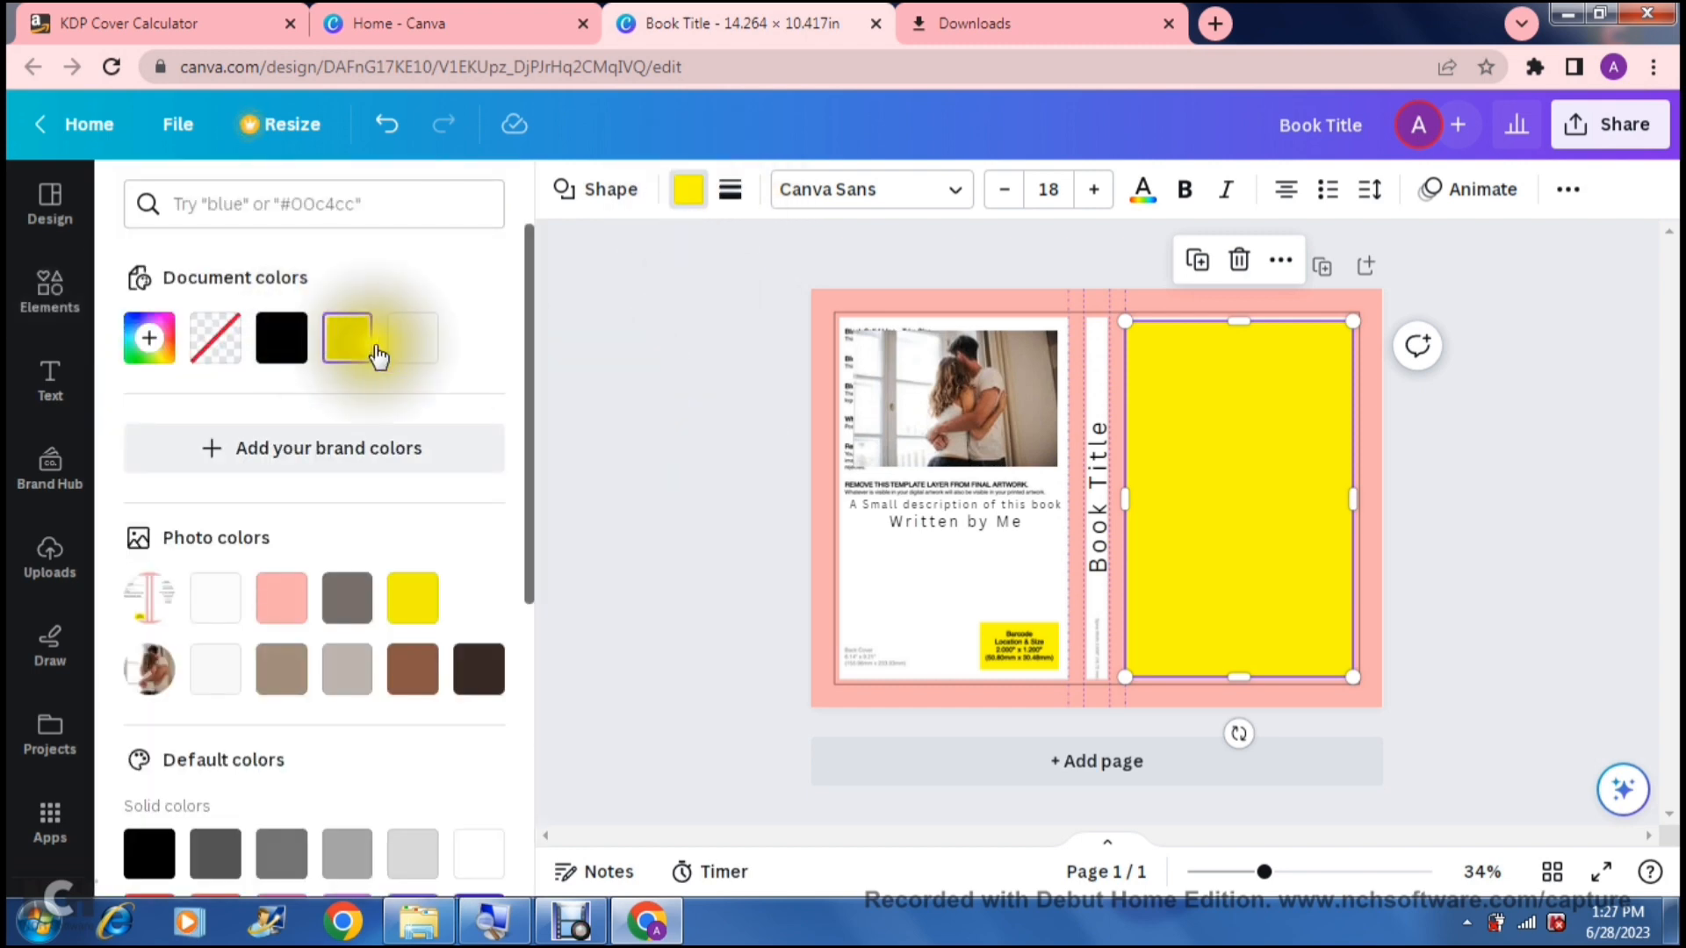
click(411, 345)
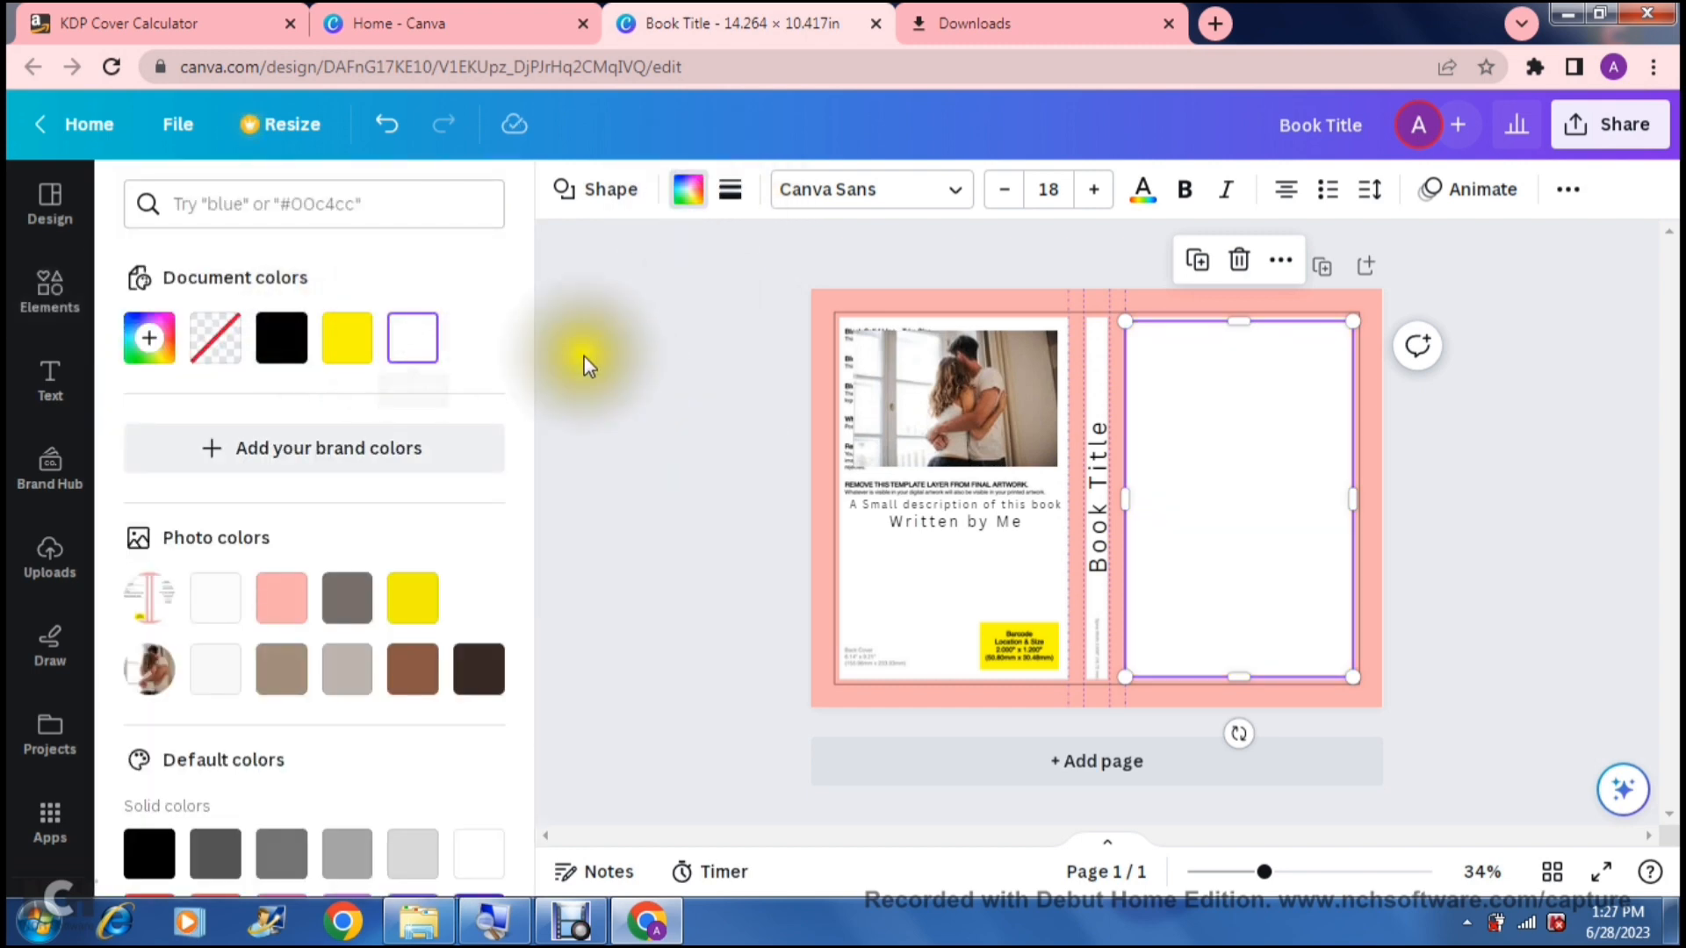
click(290, 347)
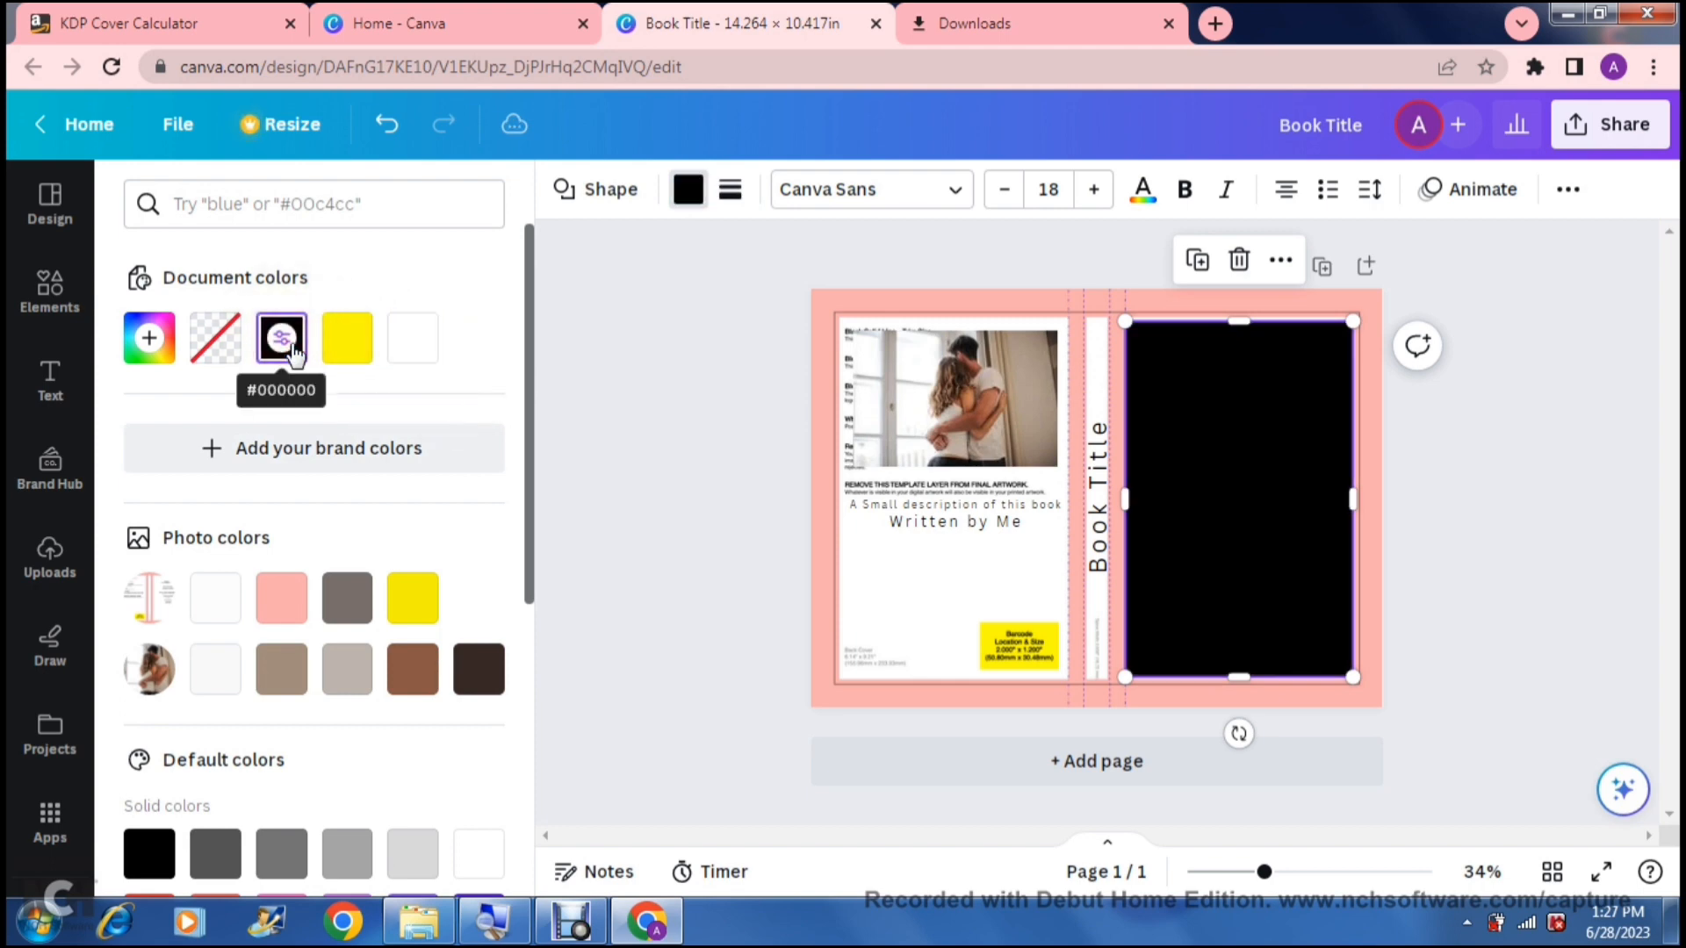
click(407, 340)
click(646, 398)
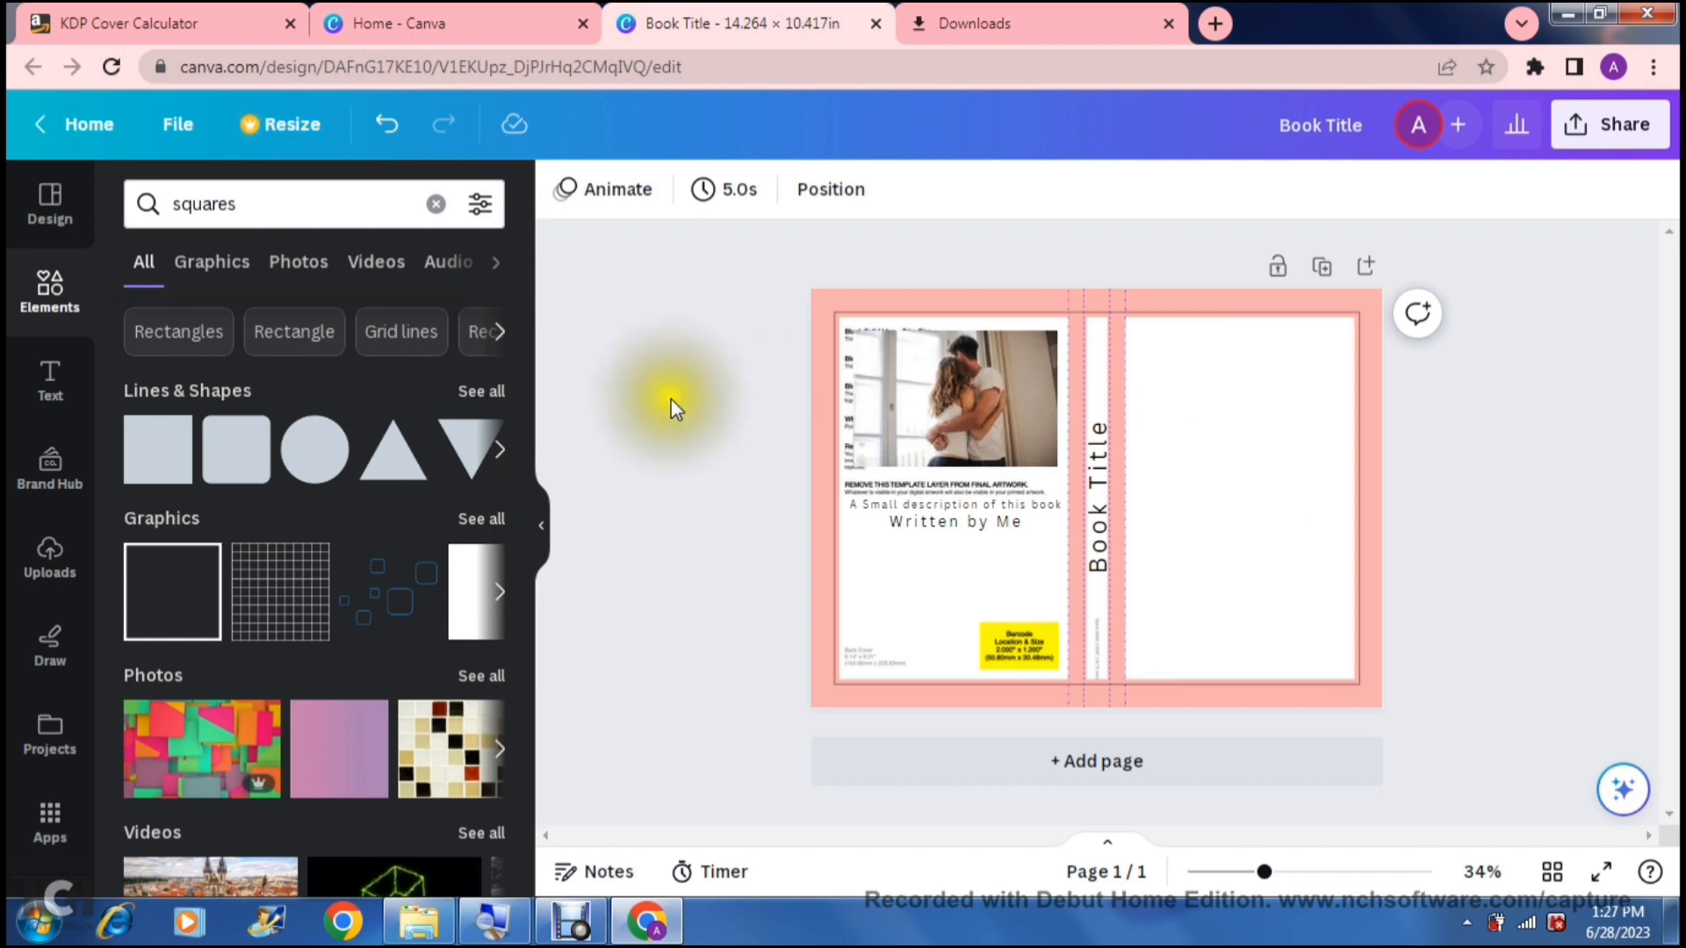
- Add the photo of colourful overlapping paper squares and resize it to fit the front cover area beside the spine
click(197, 760)
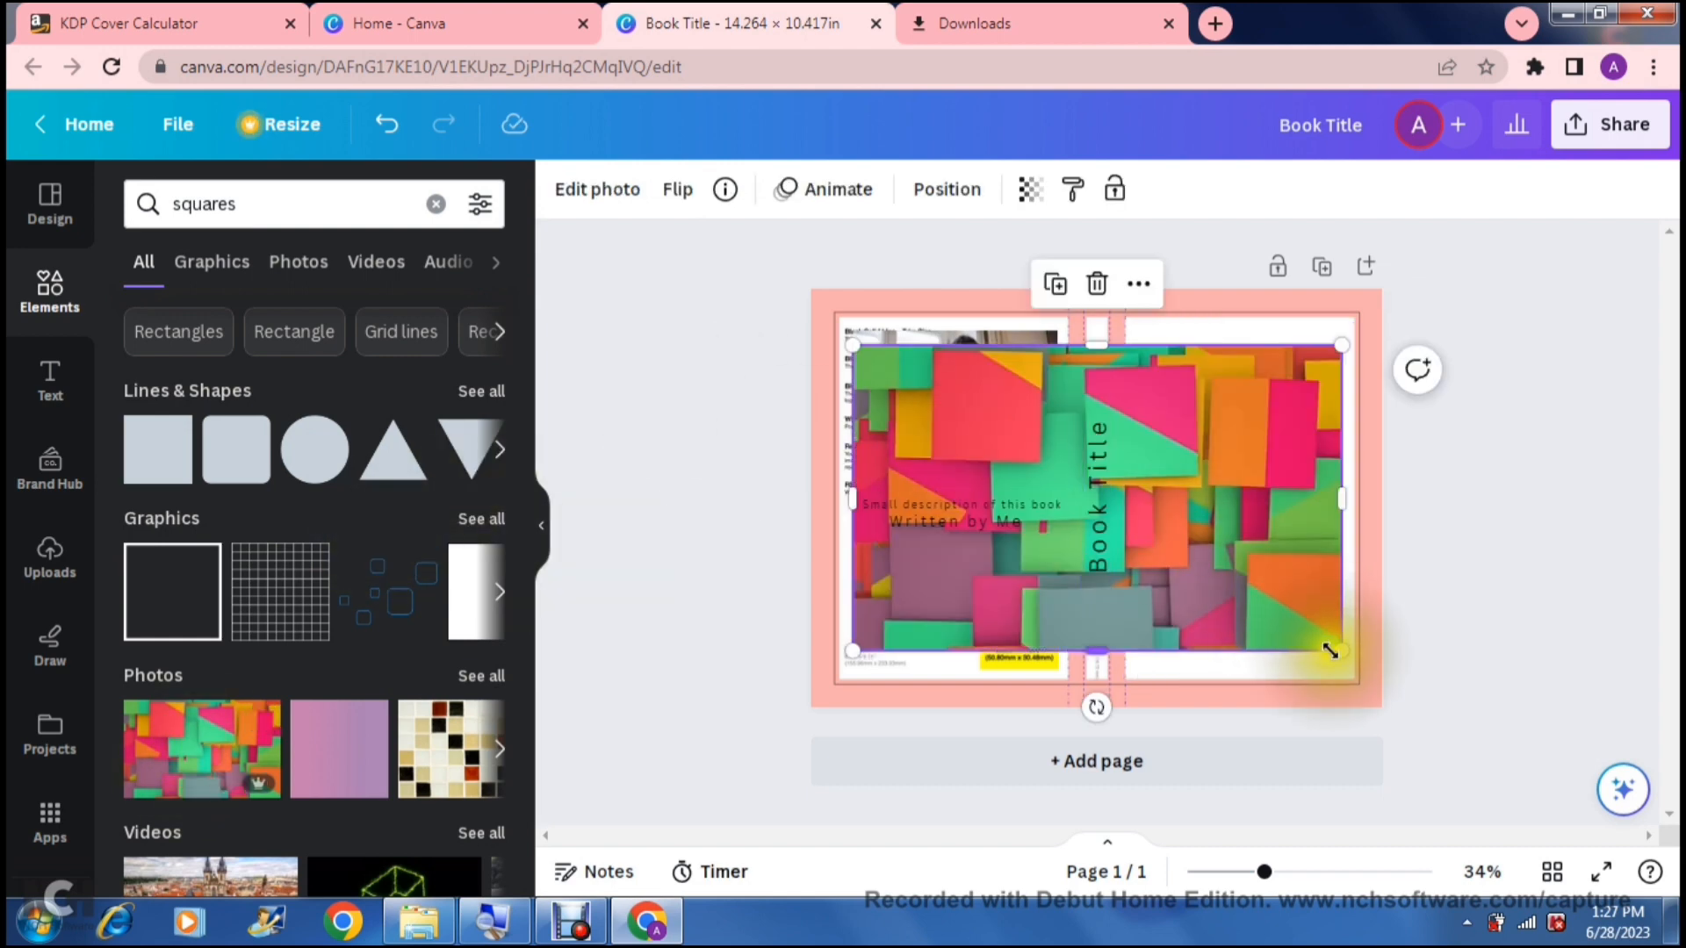
drag(1341, 651, 1189, 565)
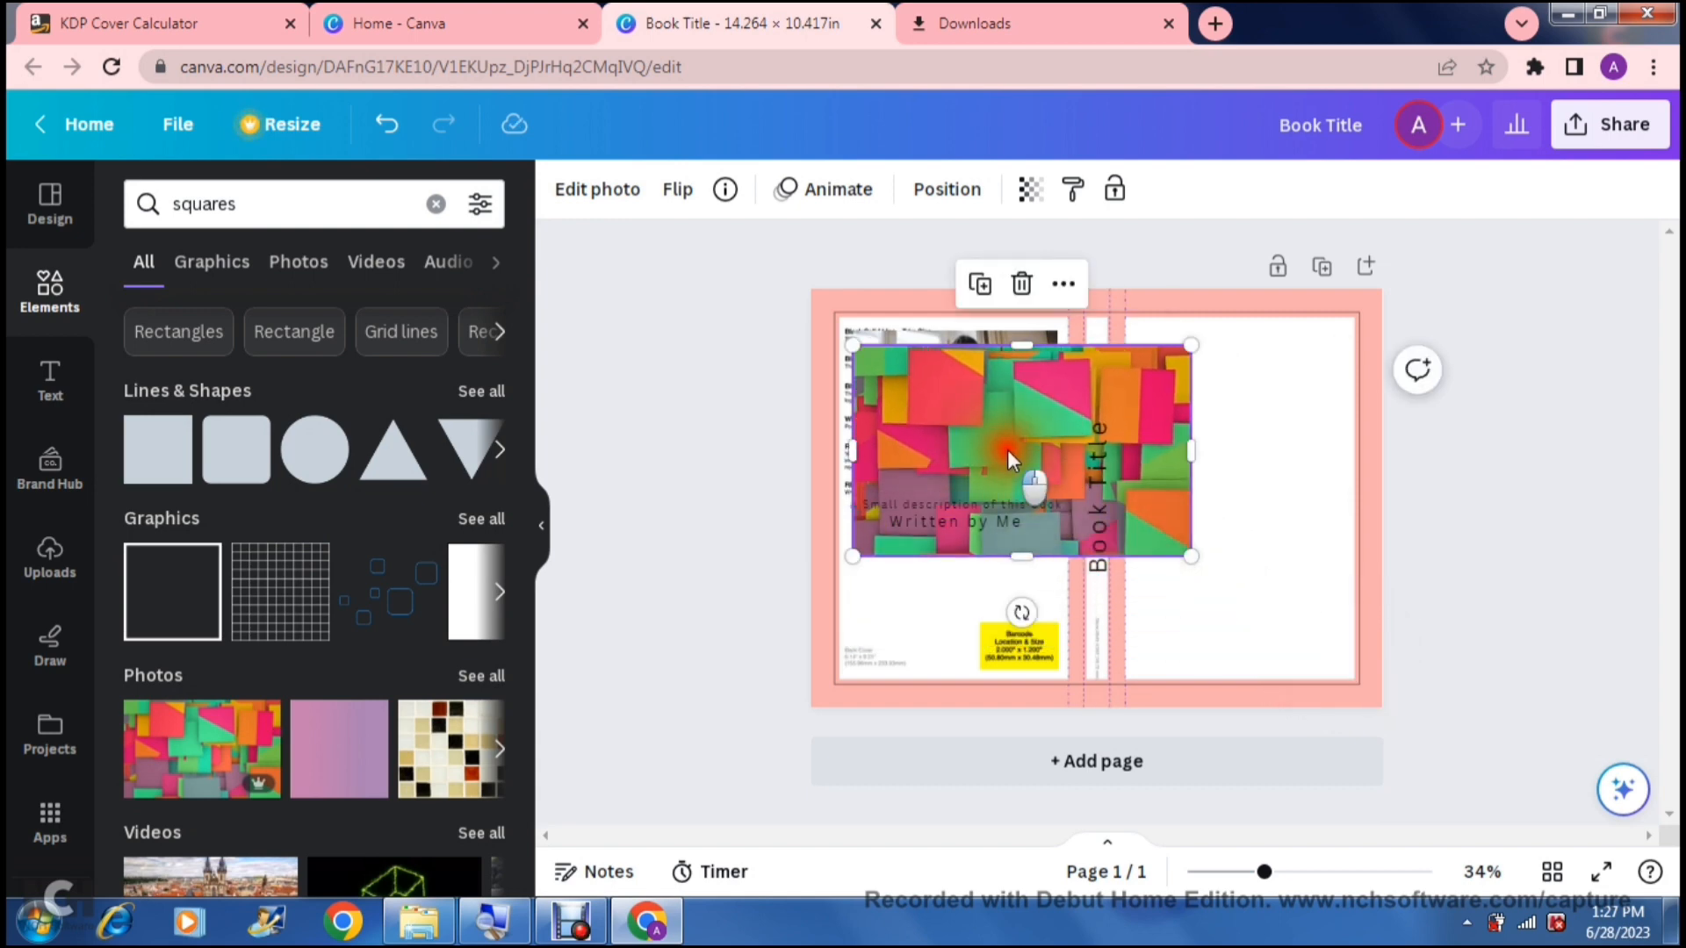
drag(1019, 448, 1169, 425)
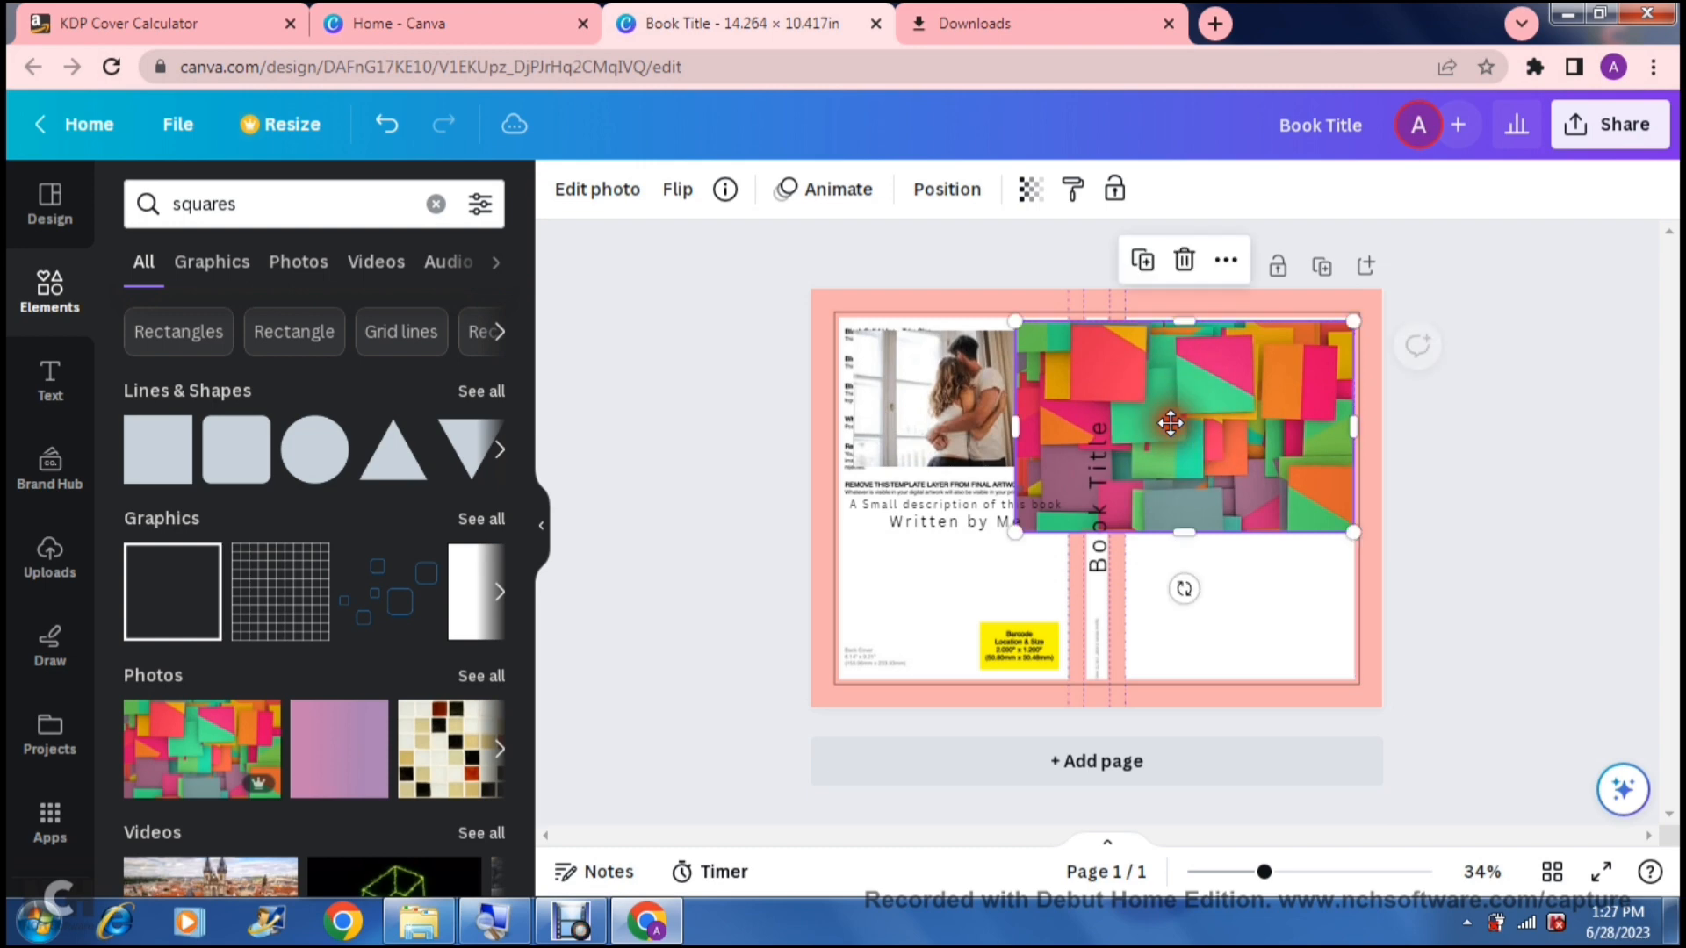
drag(1179, 533, 1203, 698)
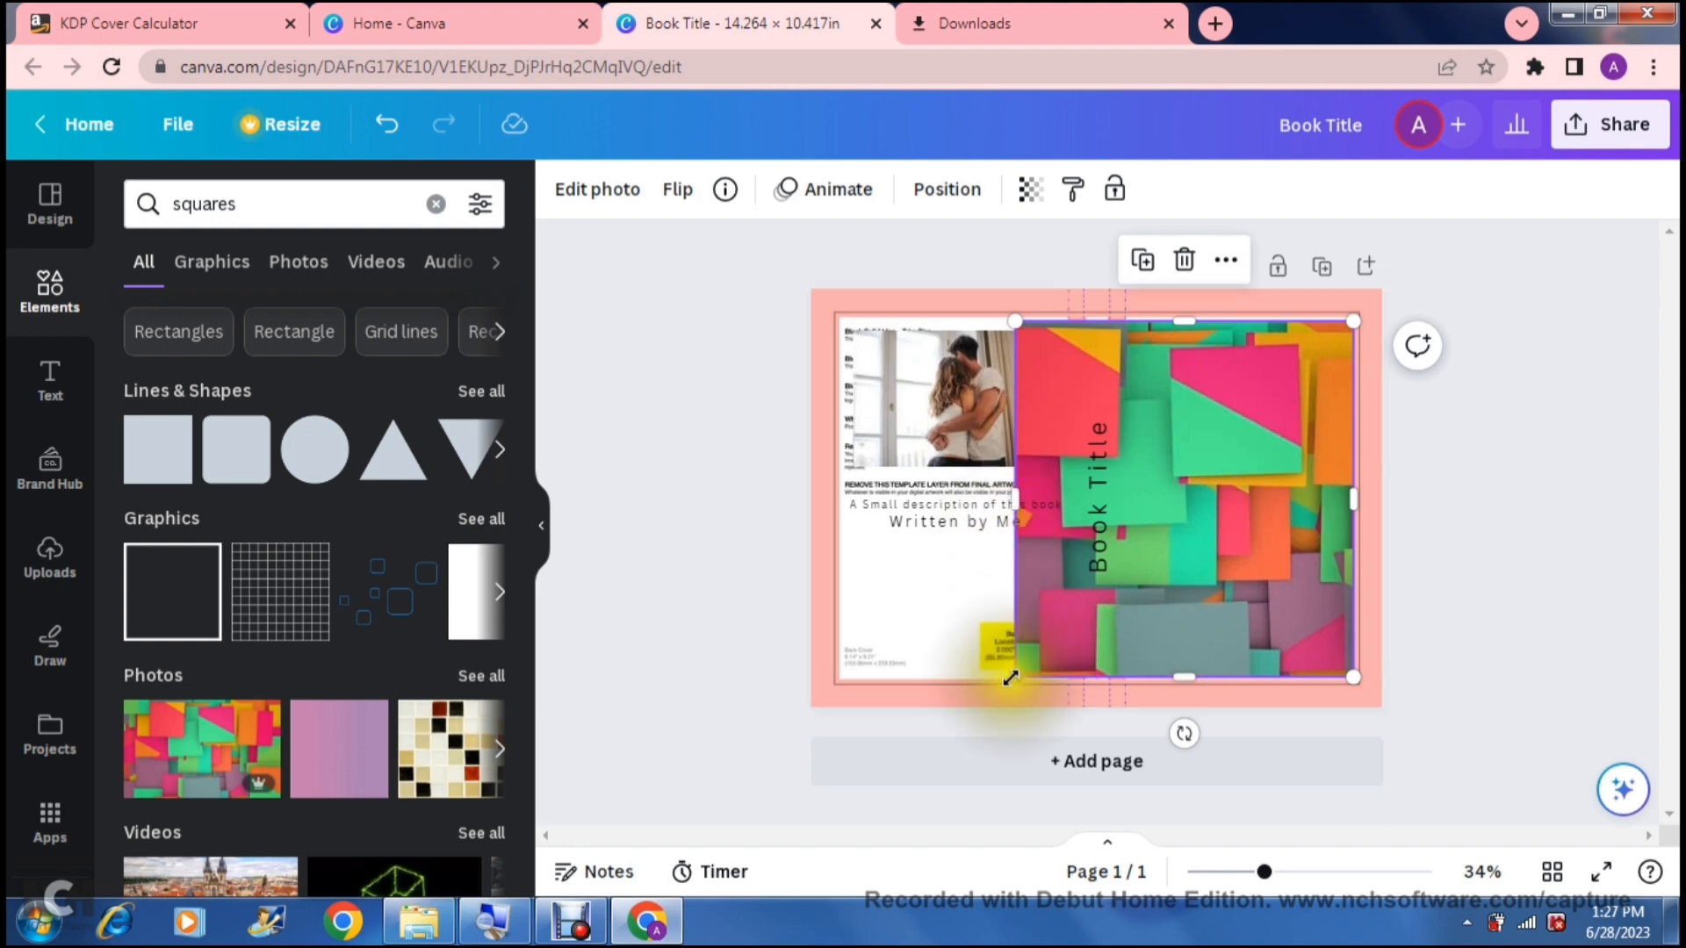
drag(1015, 677, 1239, 677)
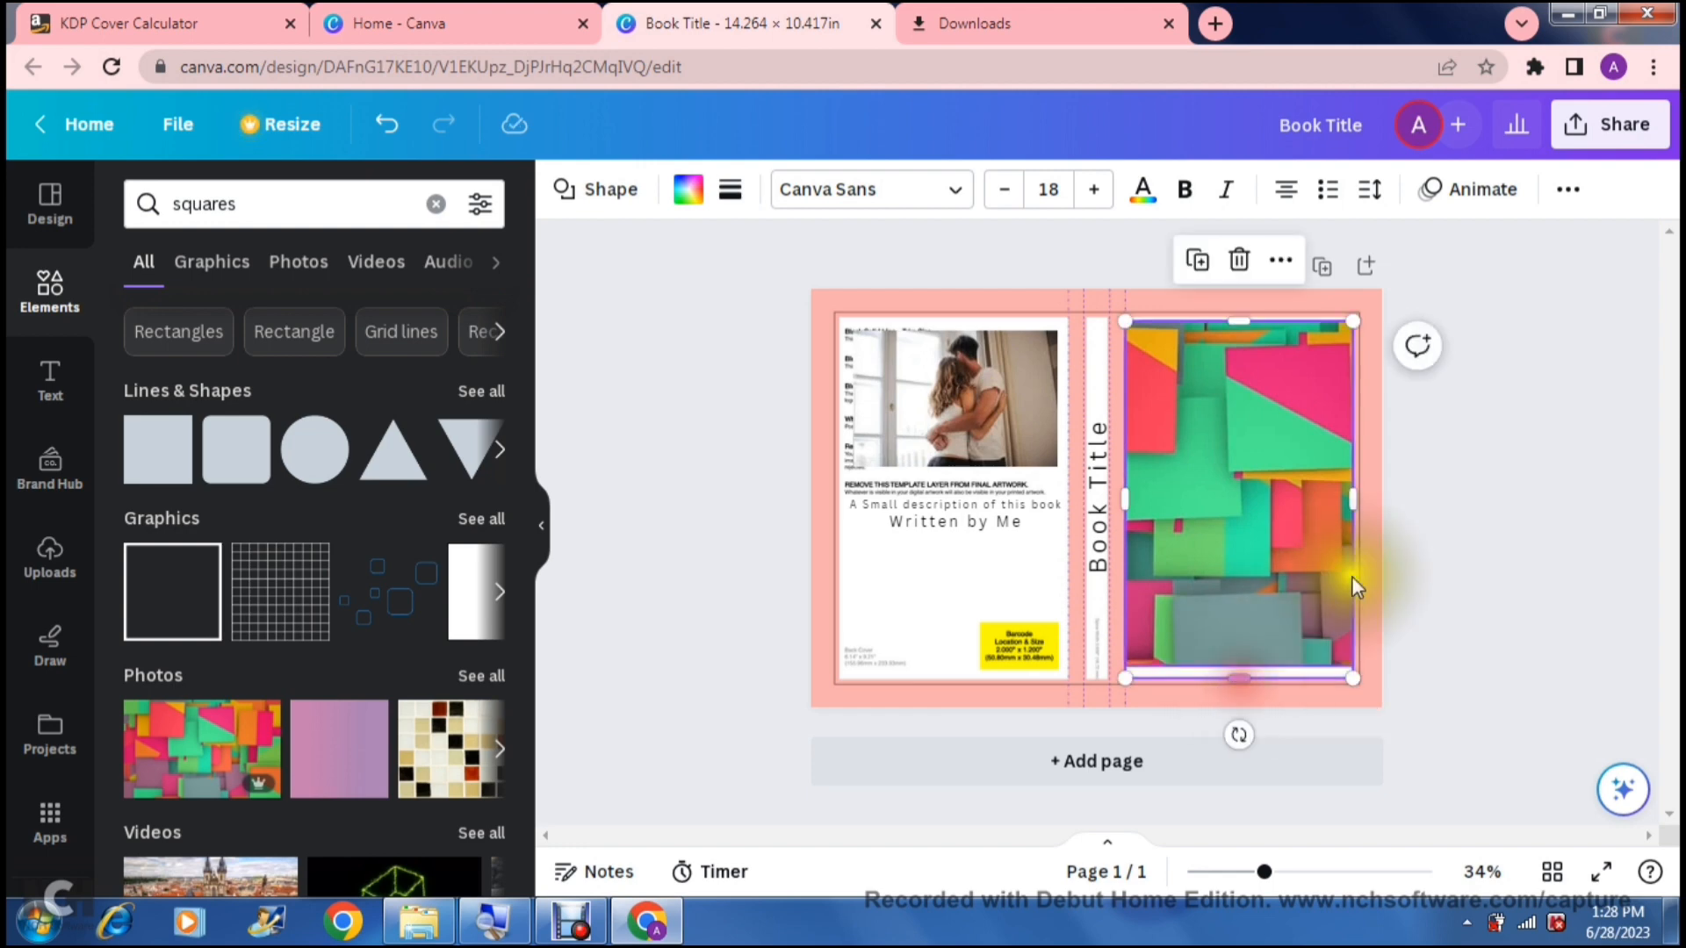
click(1438, 527)
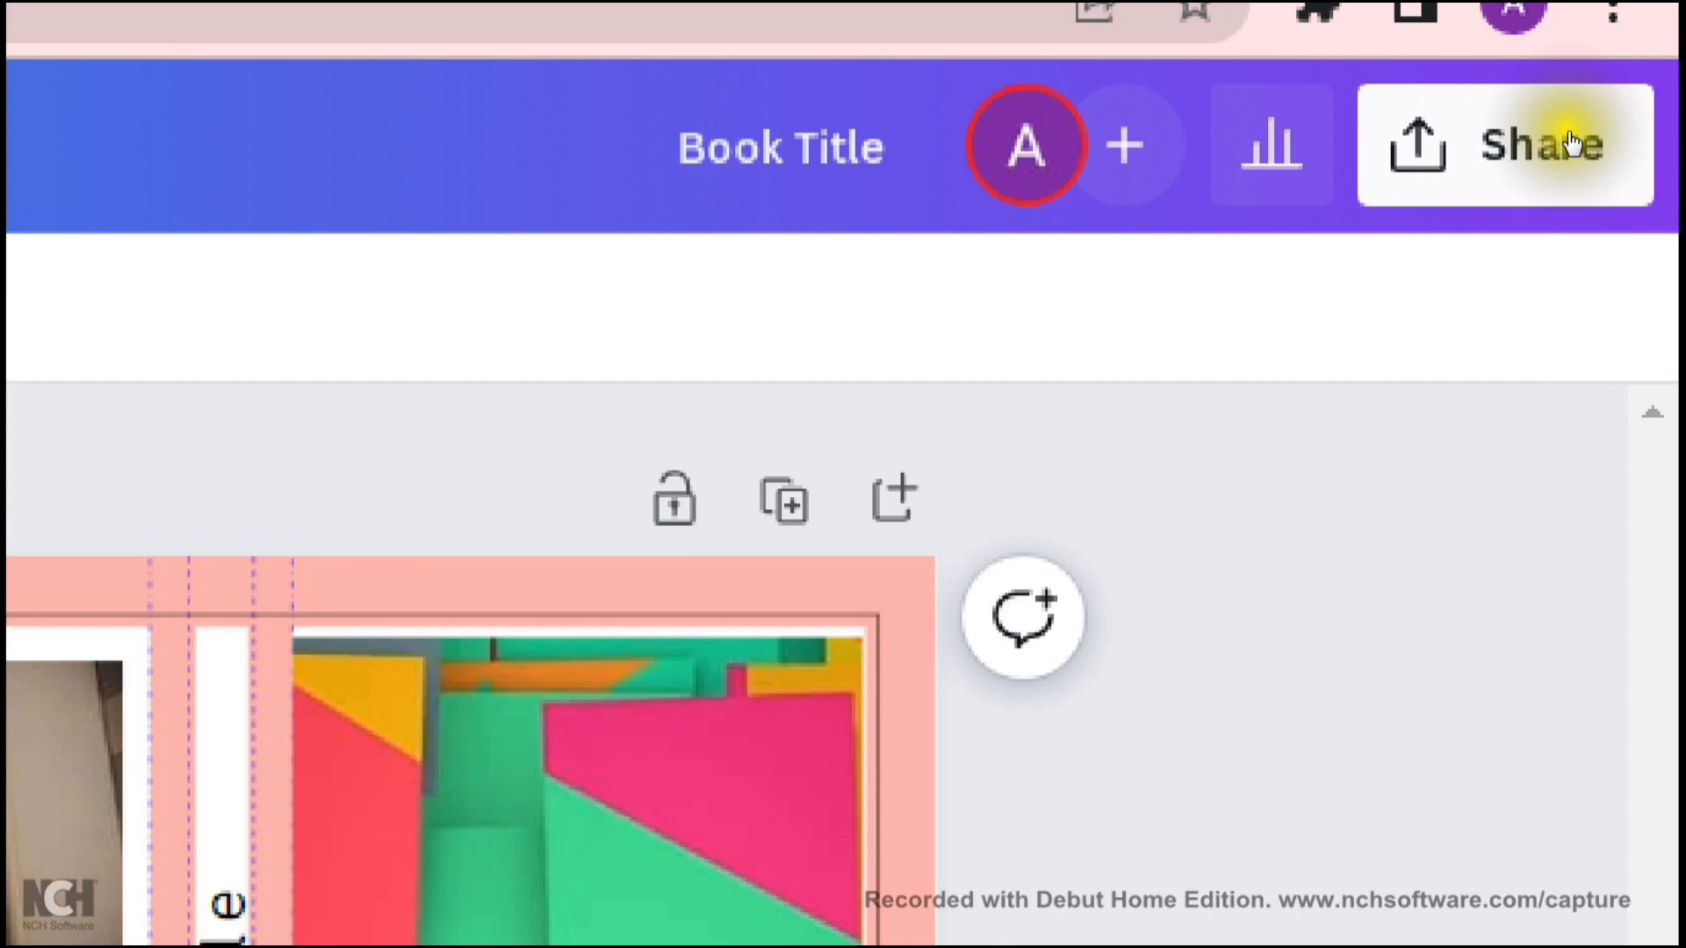
- Download the finished cover design as a PNG at size 1
click(1626, 141)
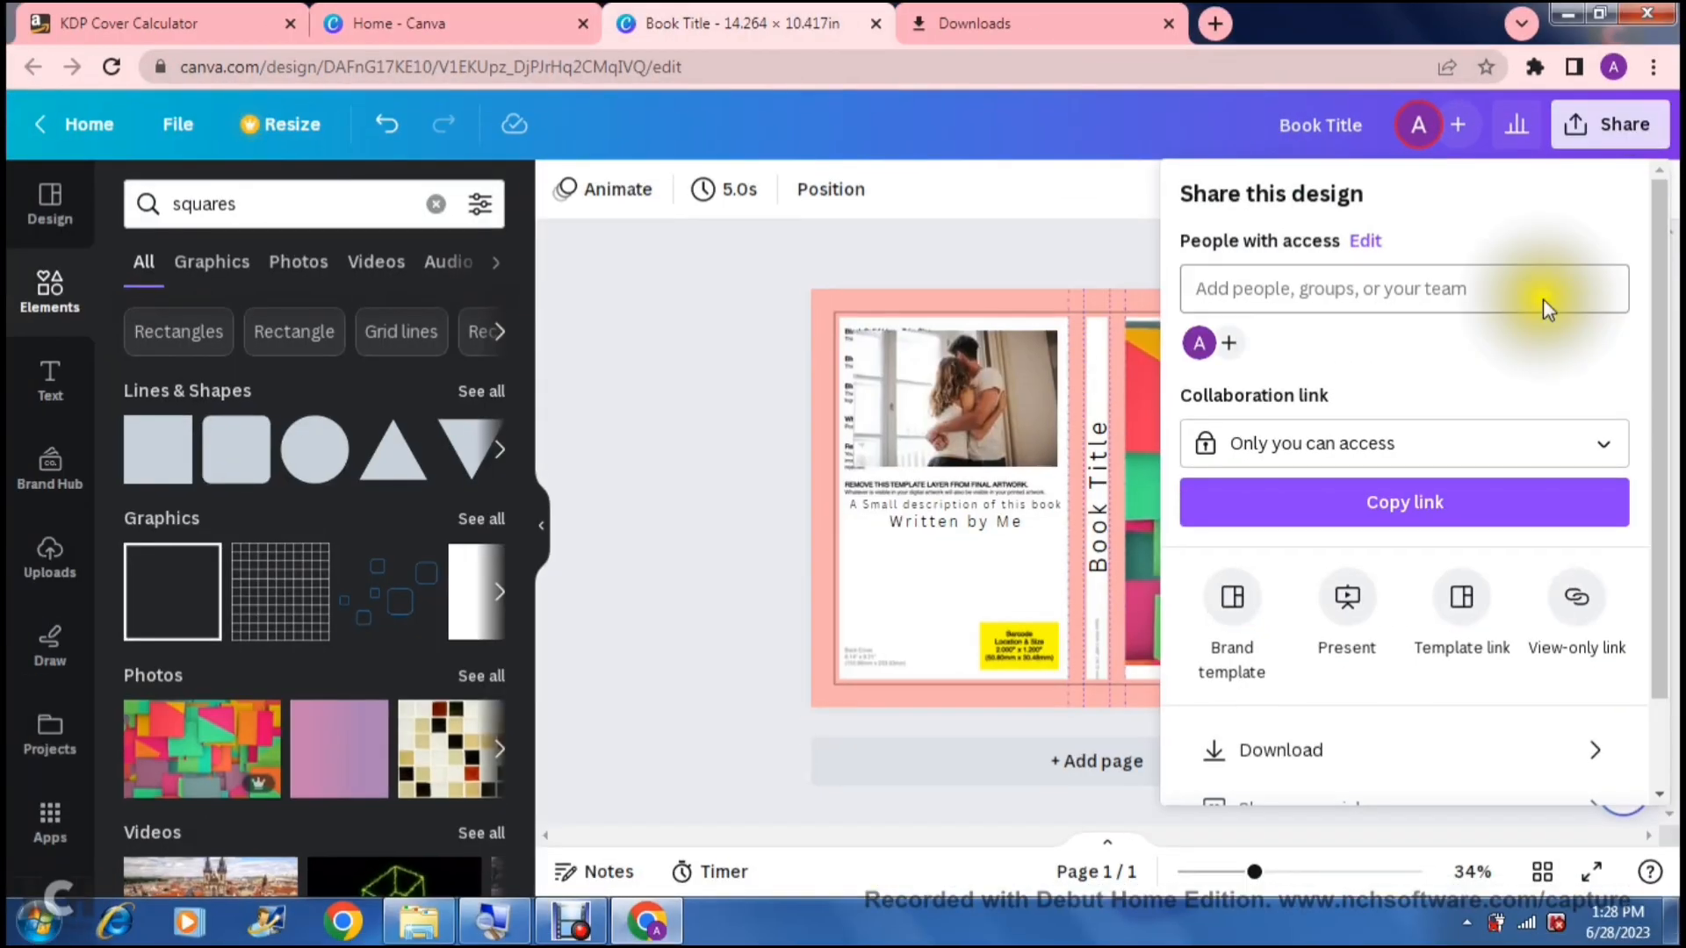
drag(1654, 373, 1649, 523)
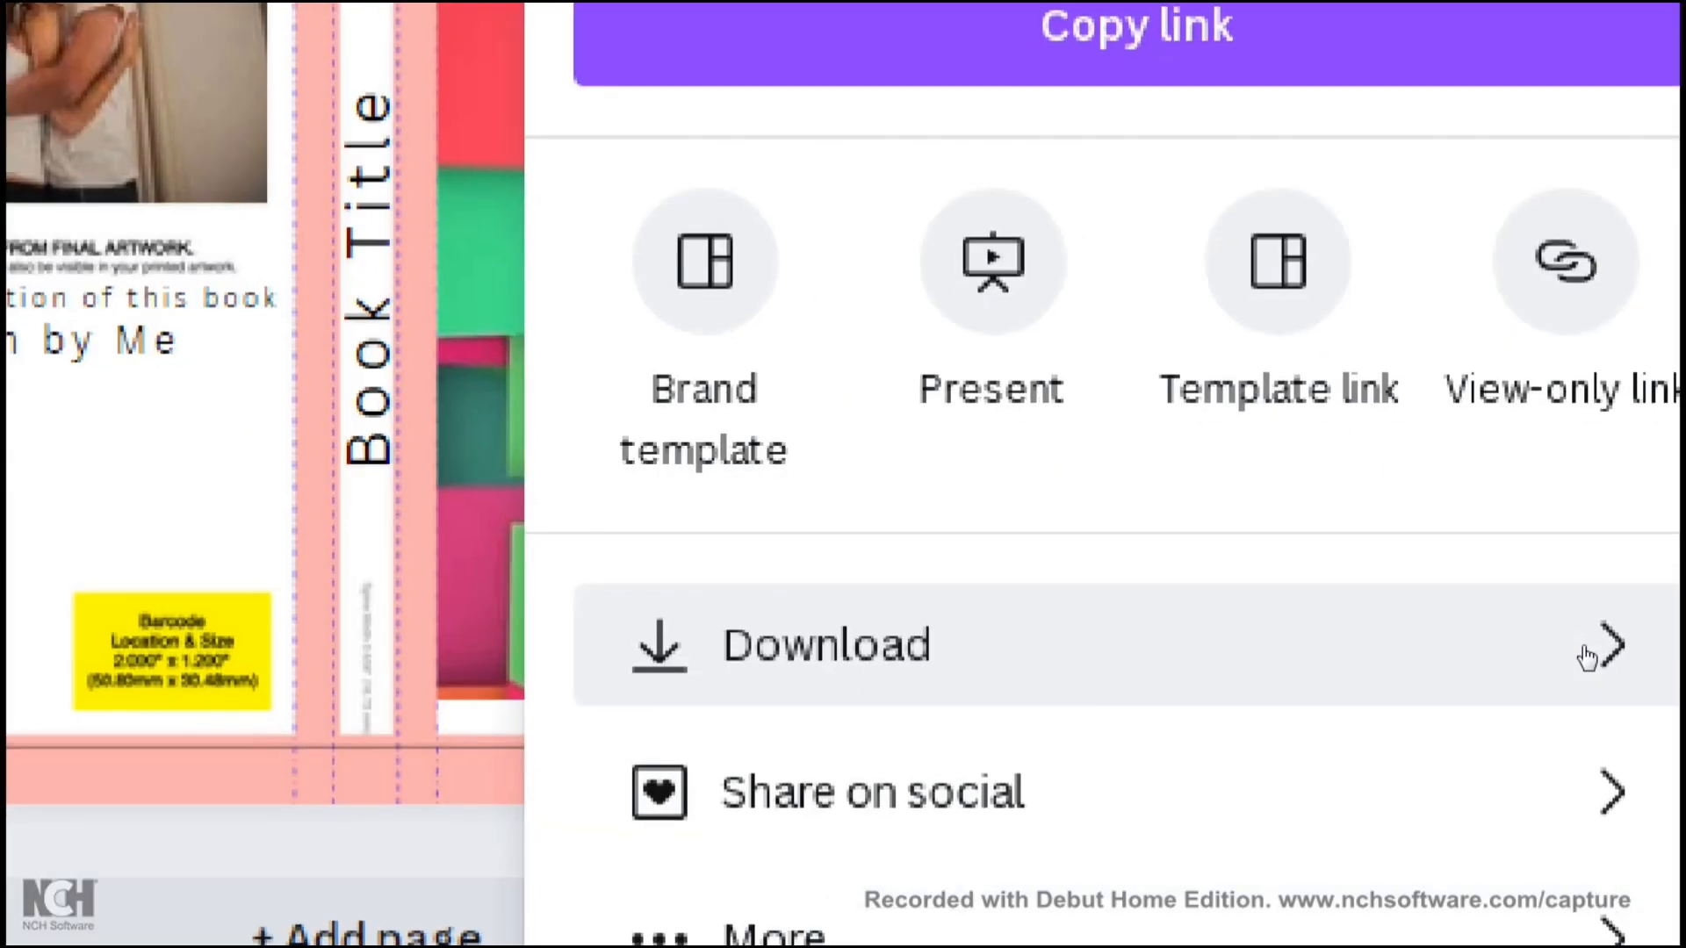
click(1587, 654)
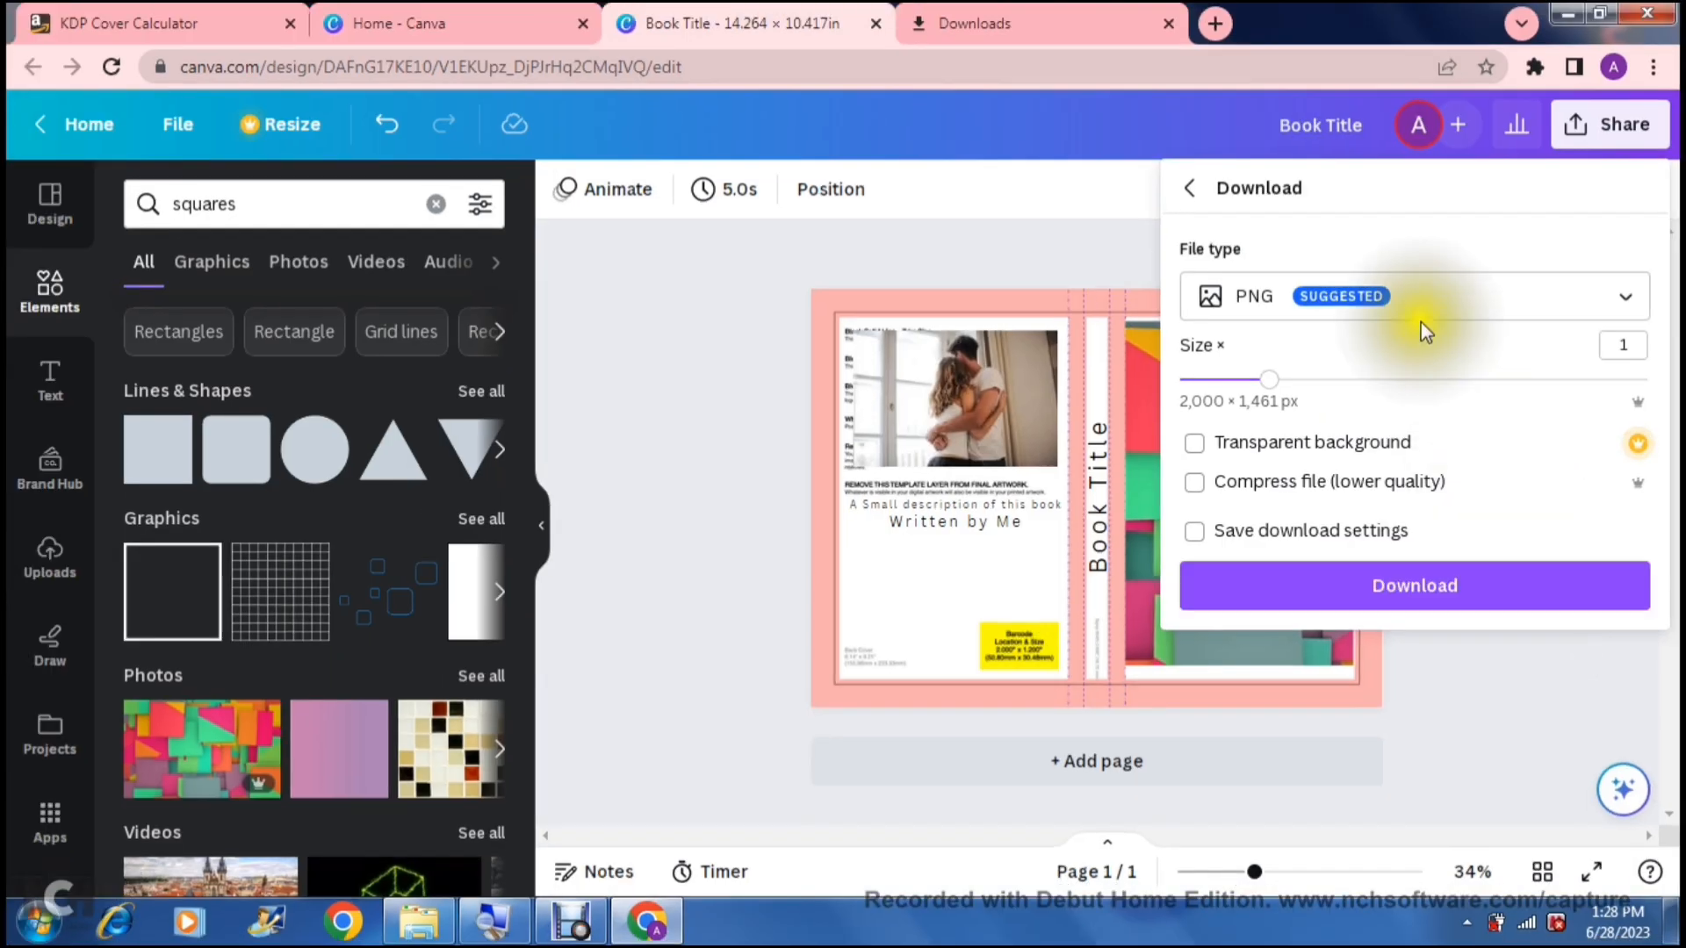
click(1423, 313)
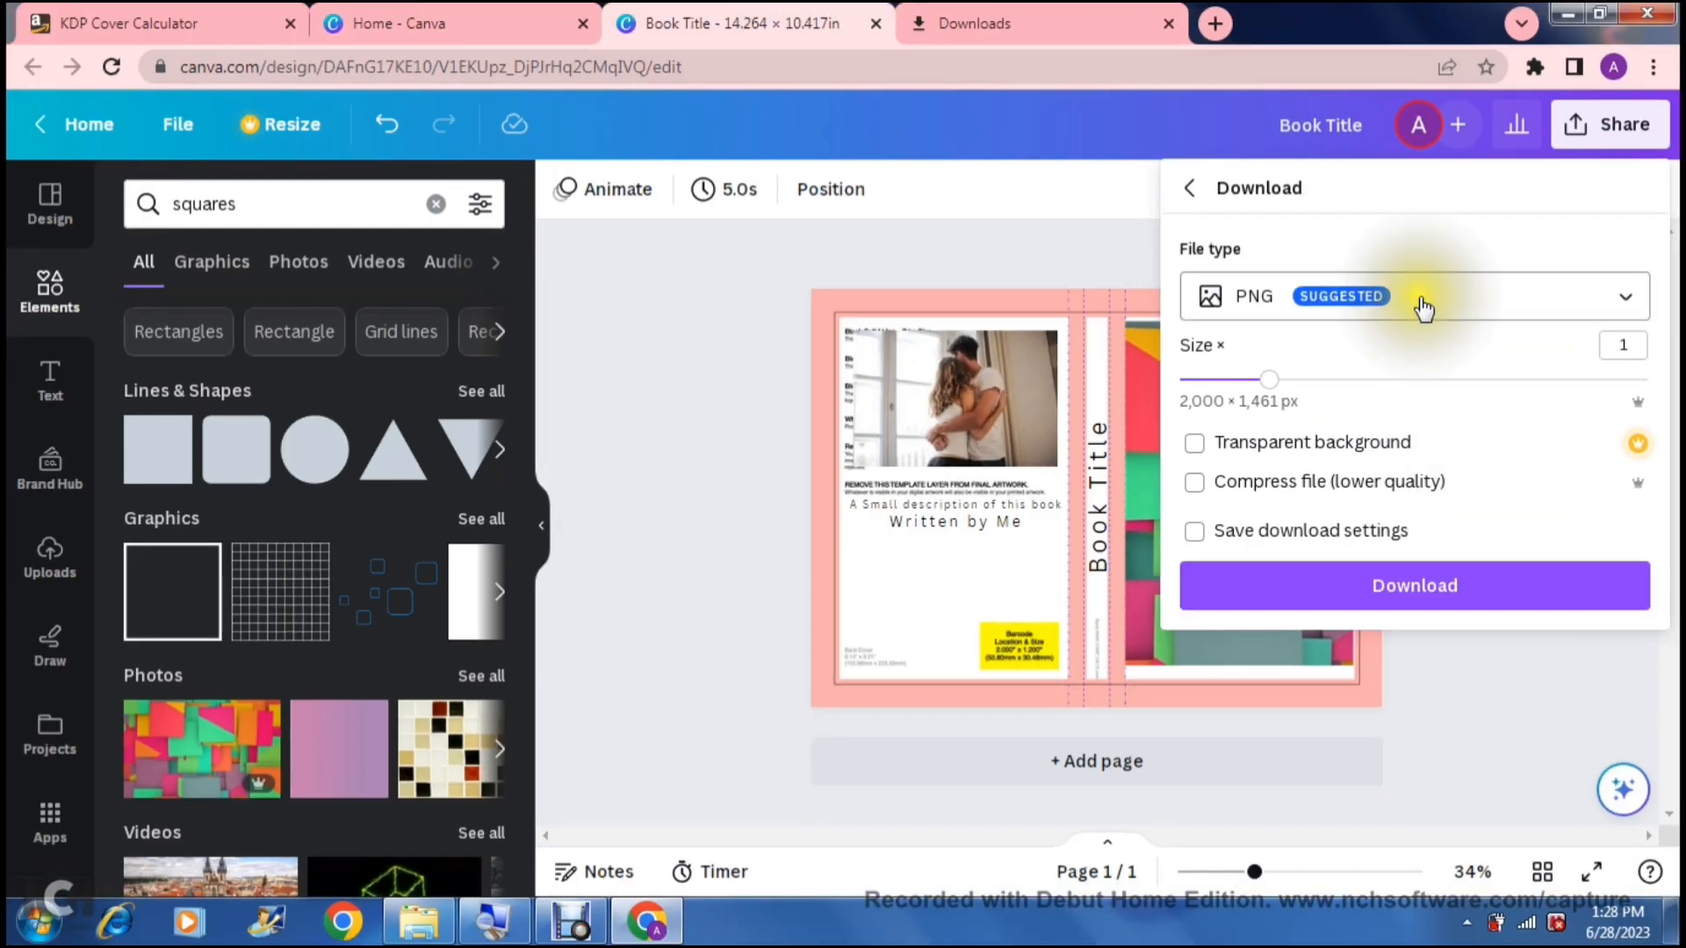
click(1423, 307)
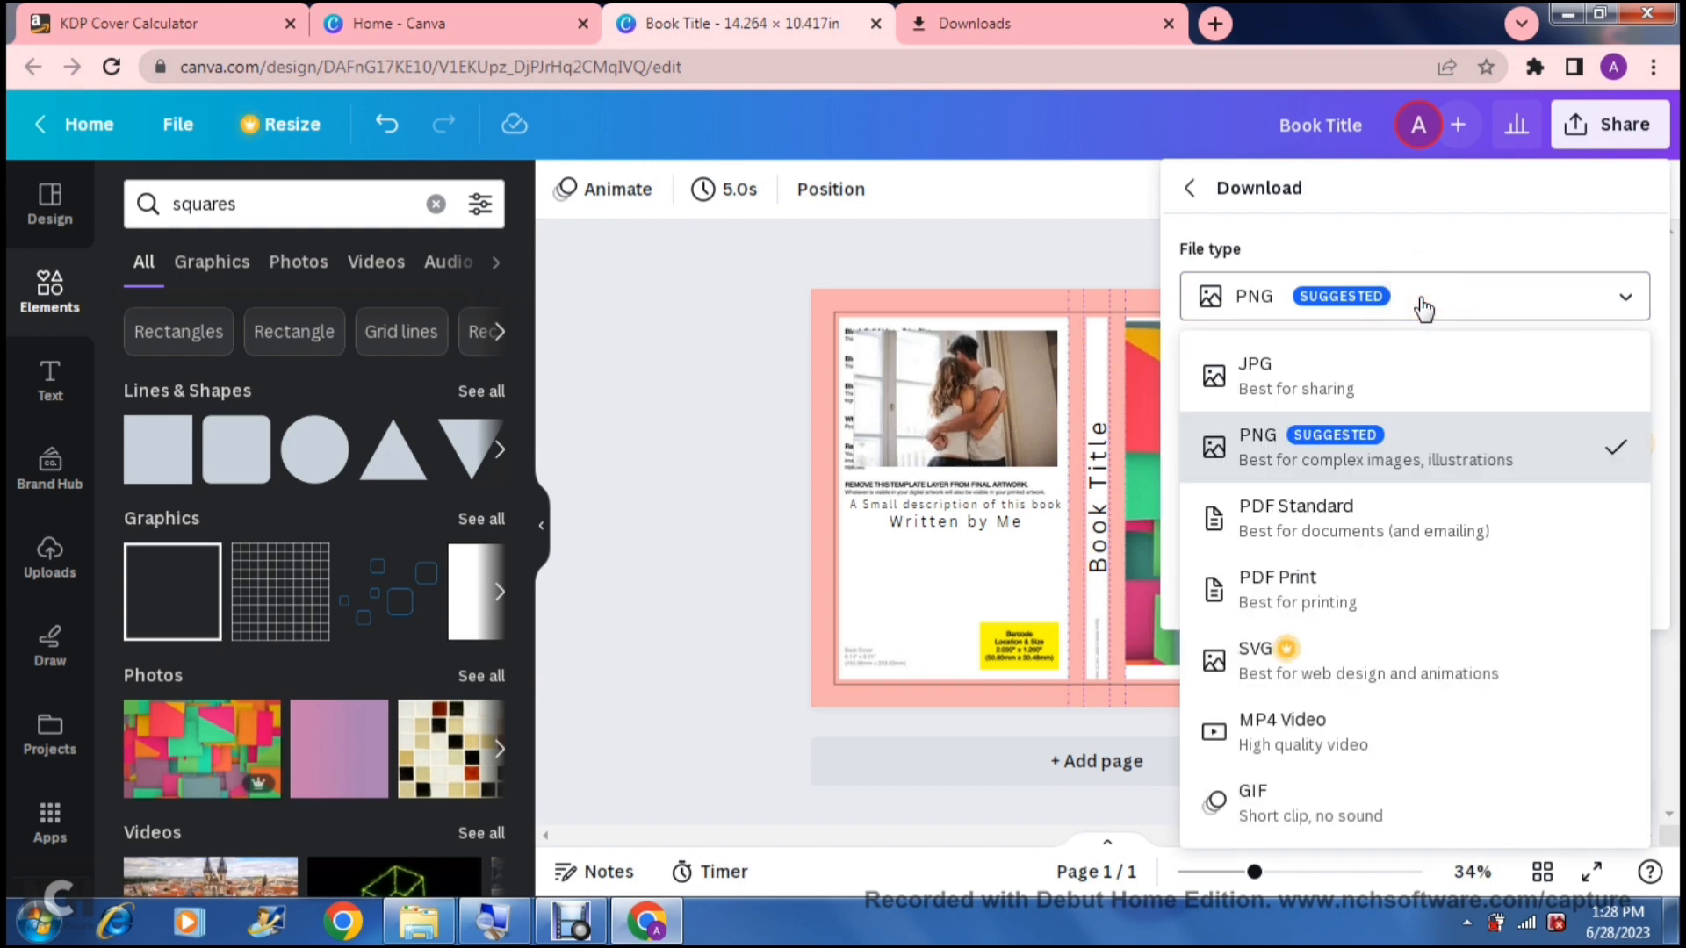
click(1423, 307)
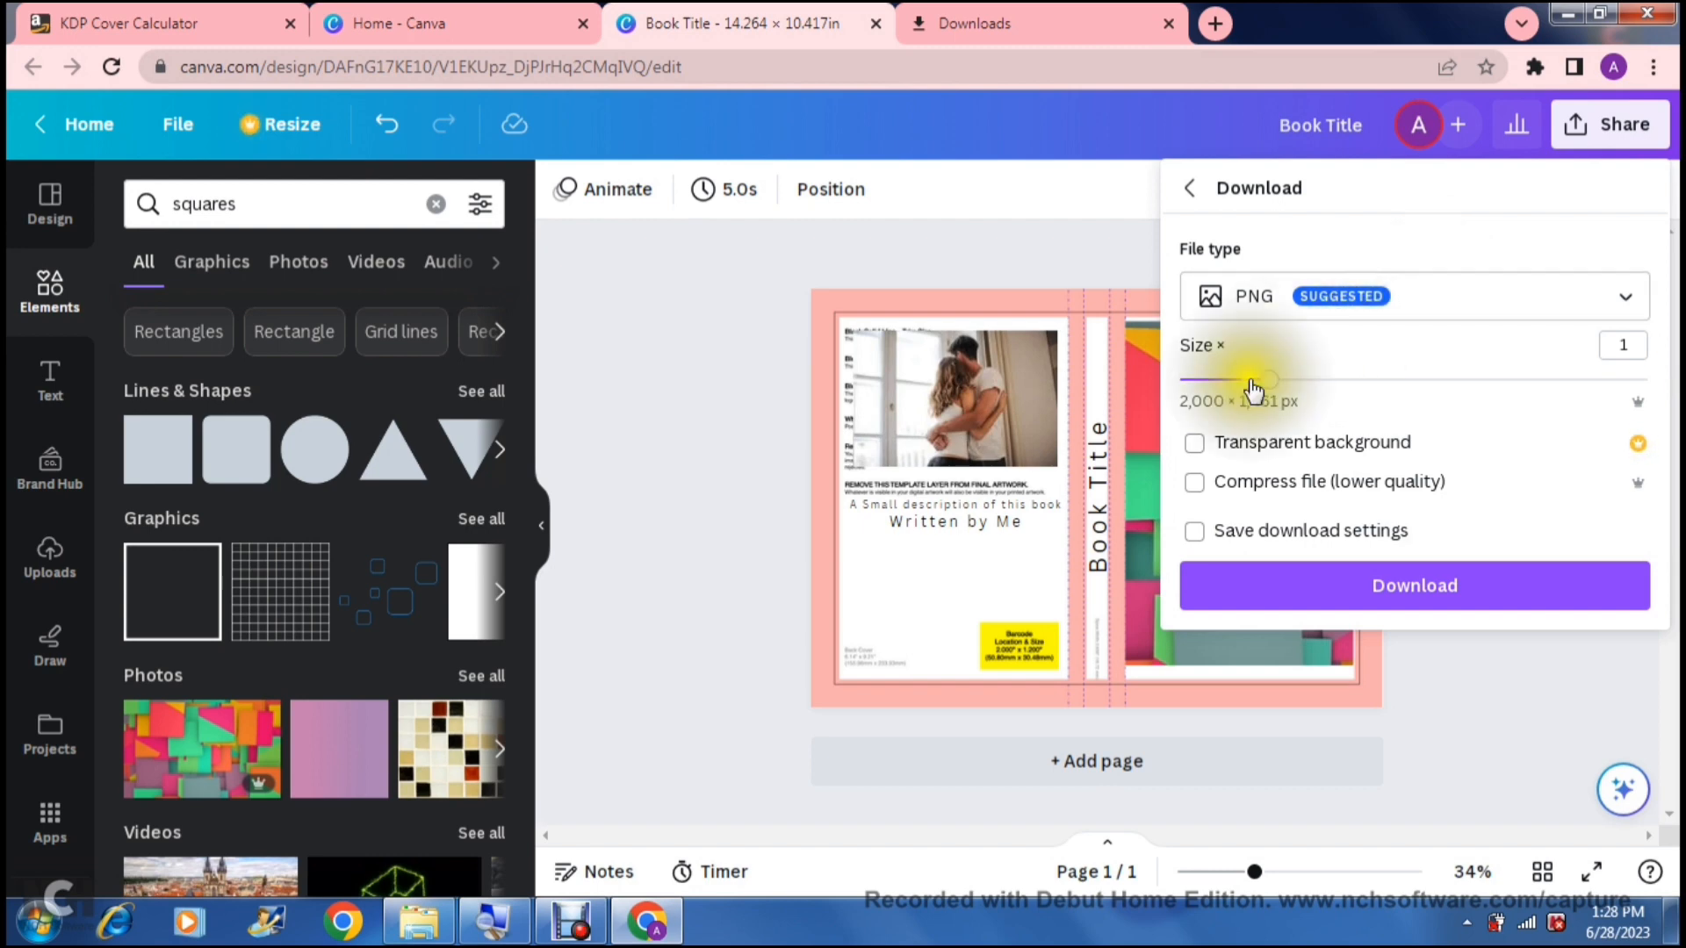
click(1345, 599)
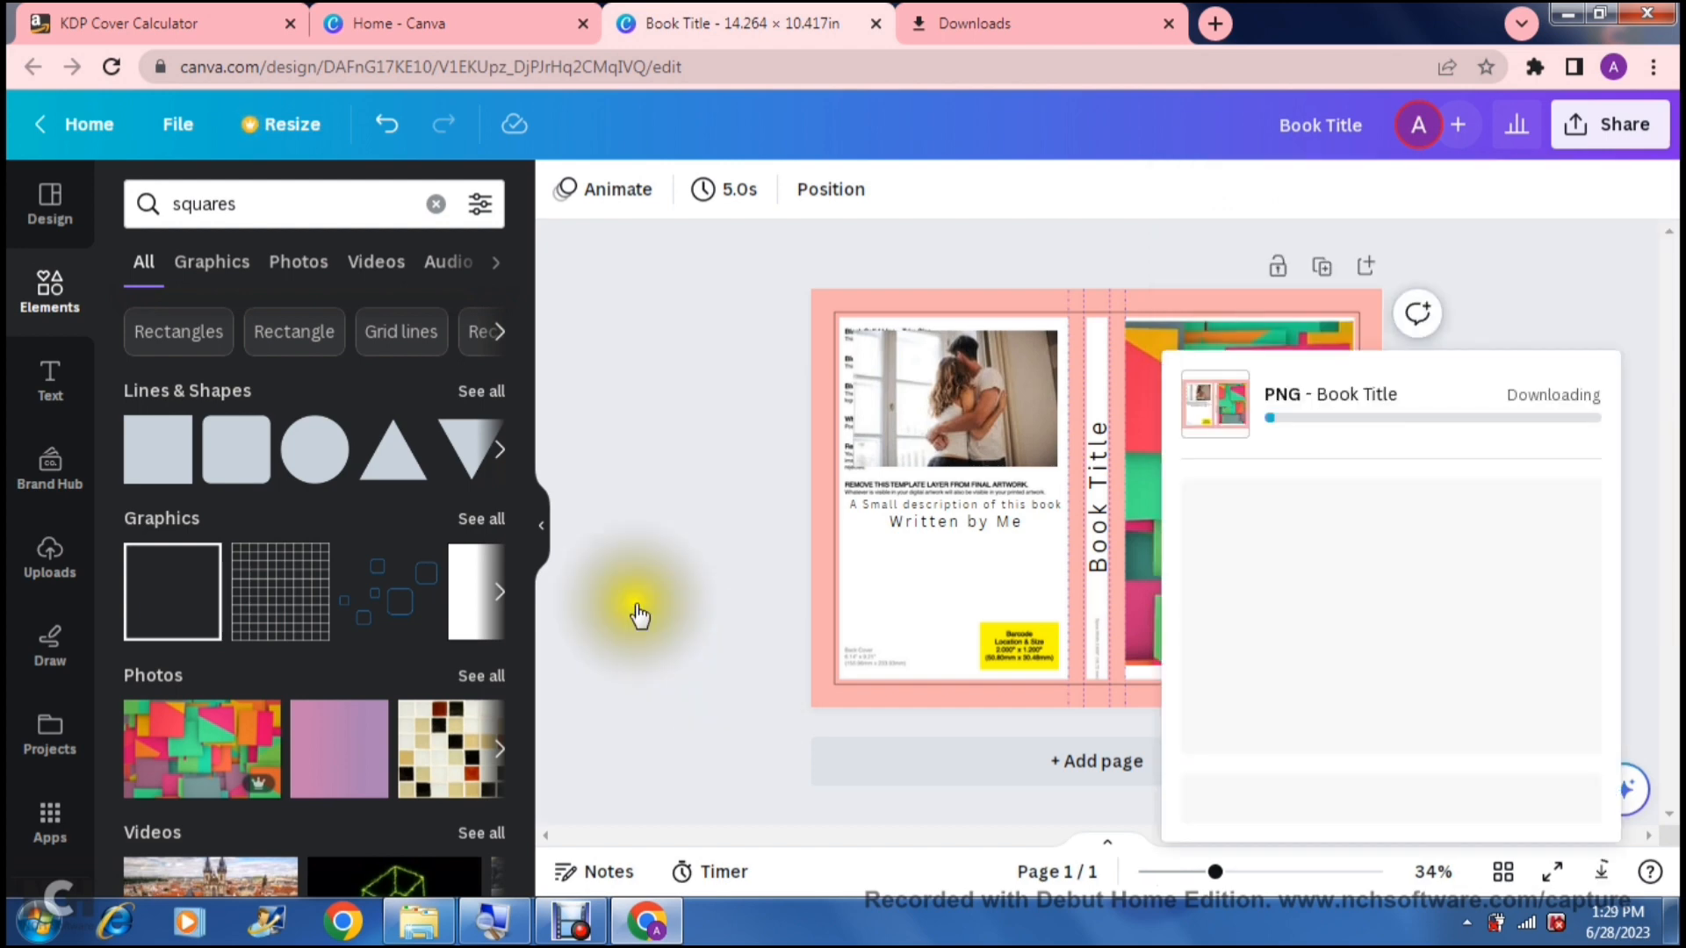
- Review the KDP Cover Calculator page from its beginning and switch to the Canva home page
click(128, 12)
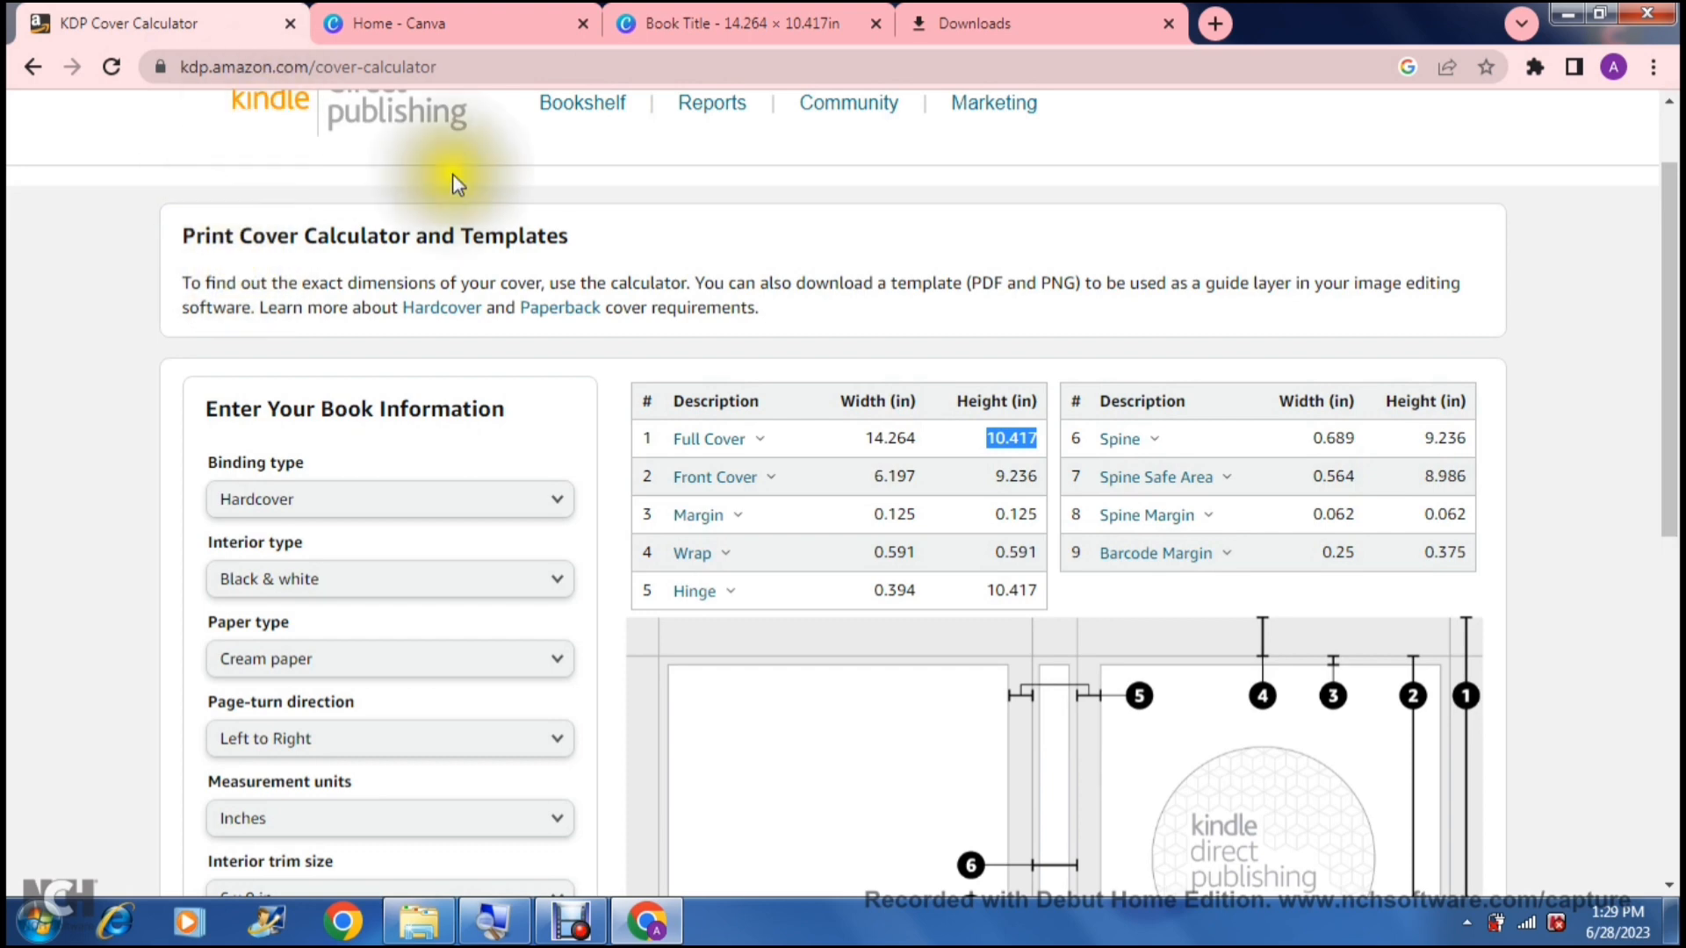
scroll(1672, 219, up, 2)
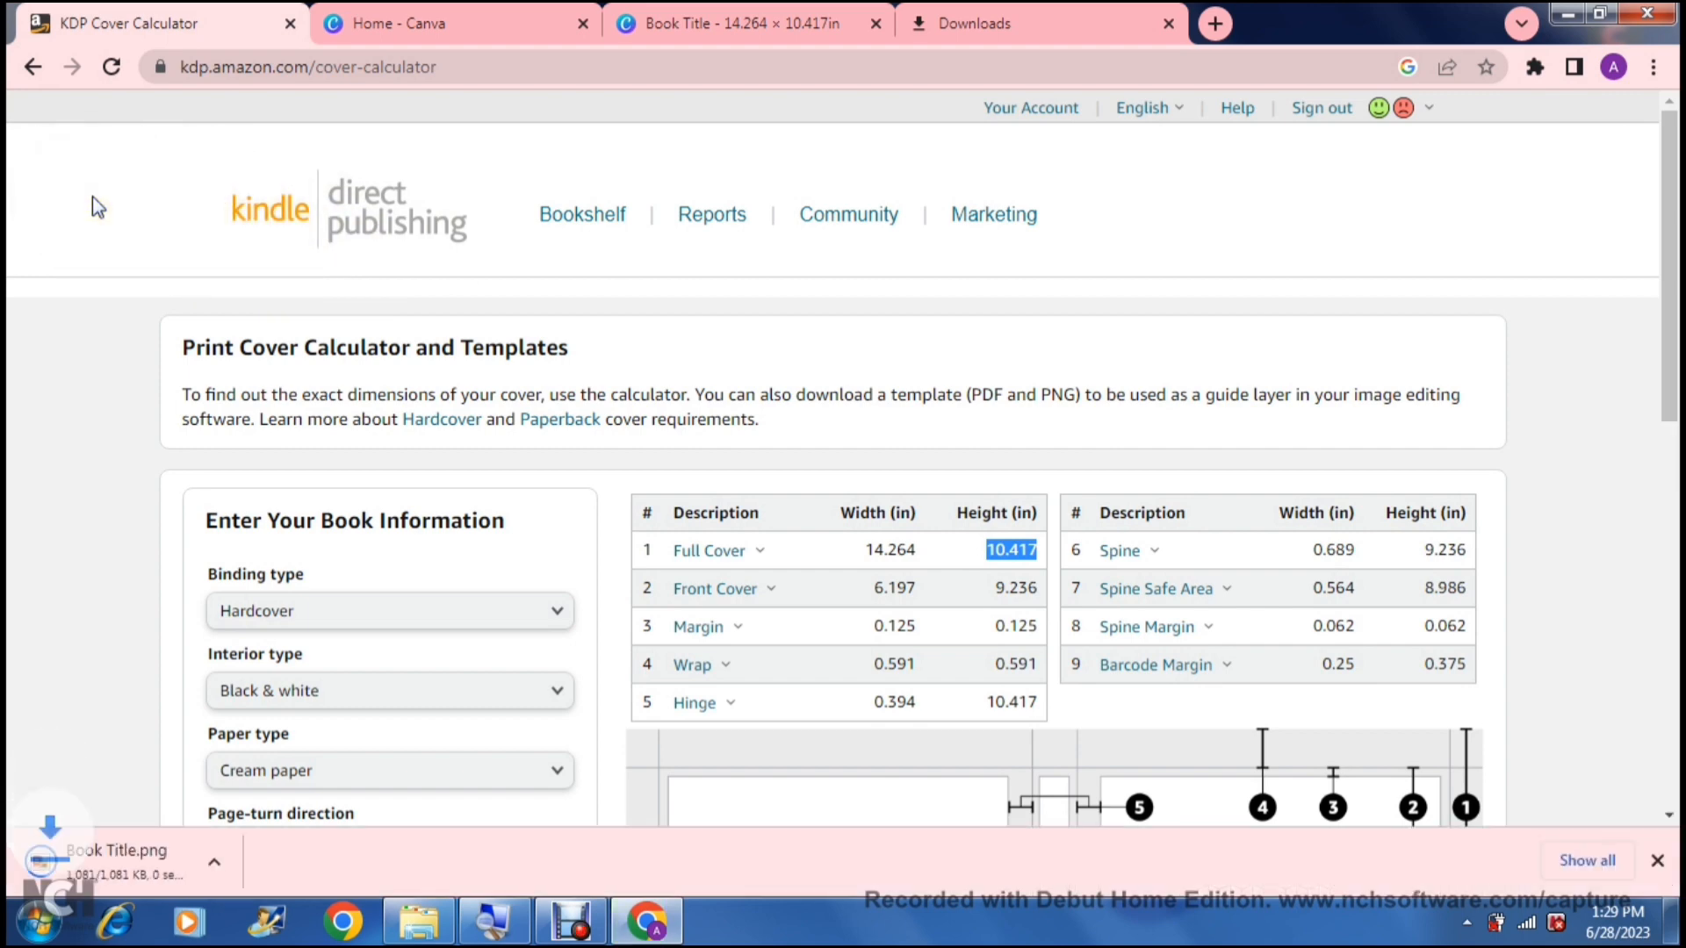
click(450, 23)
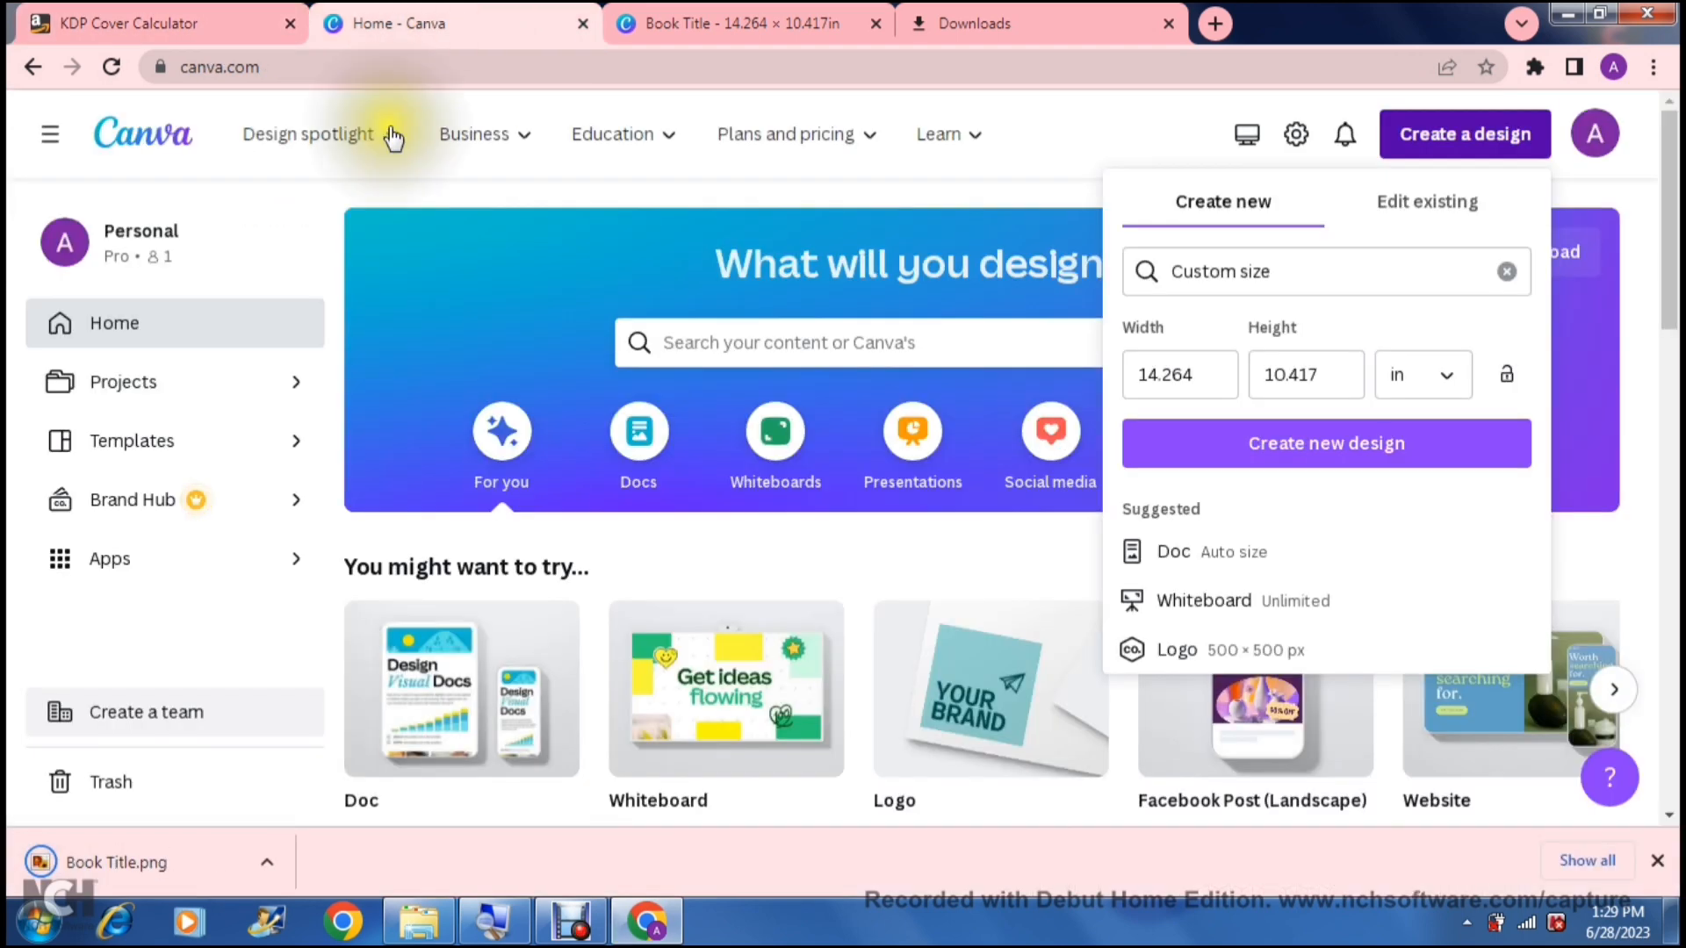